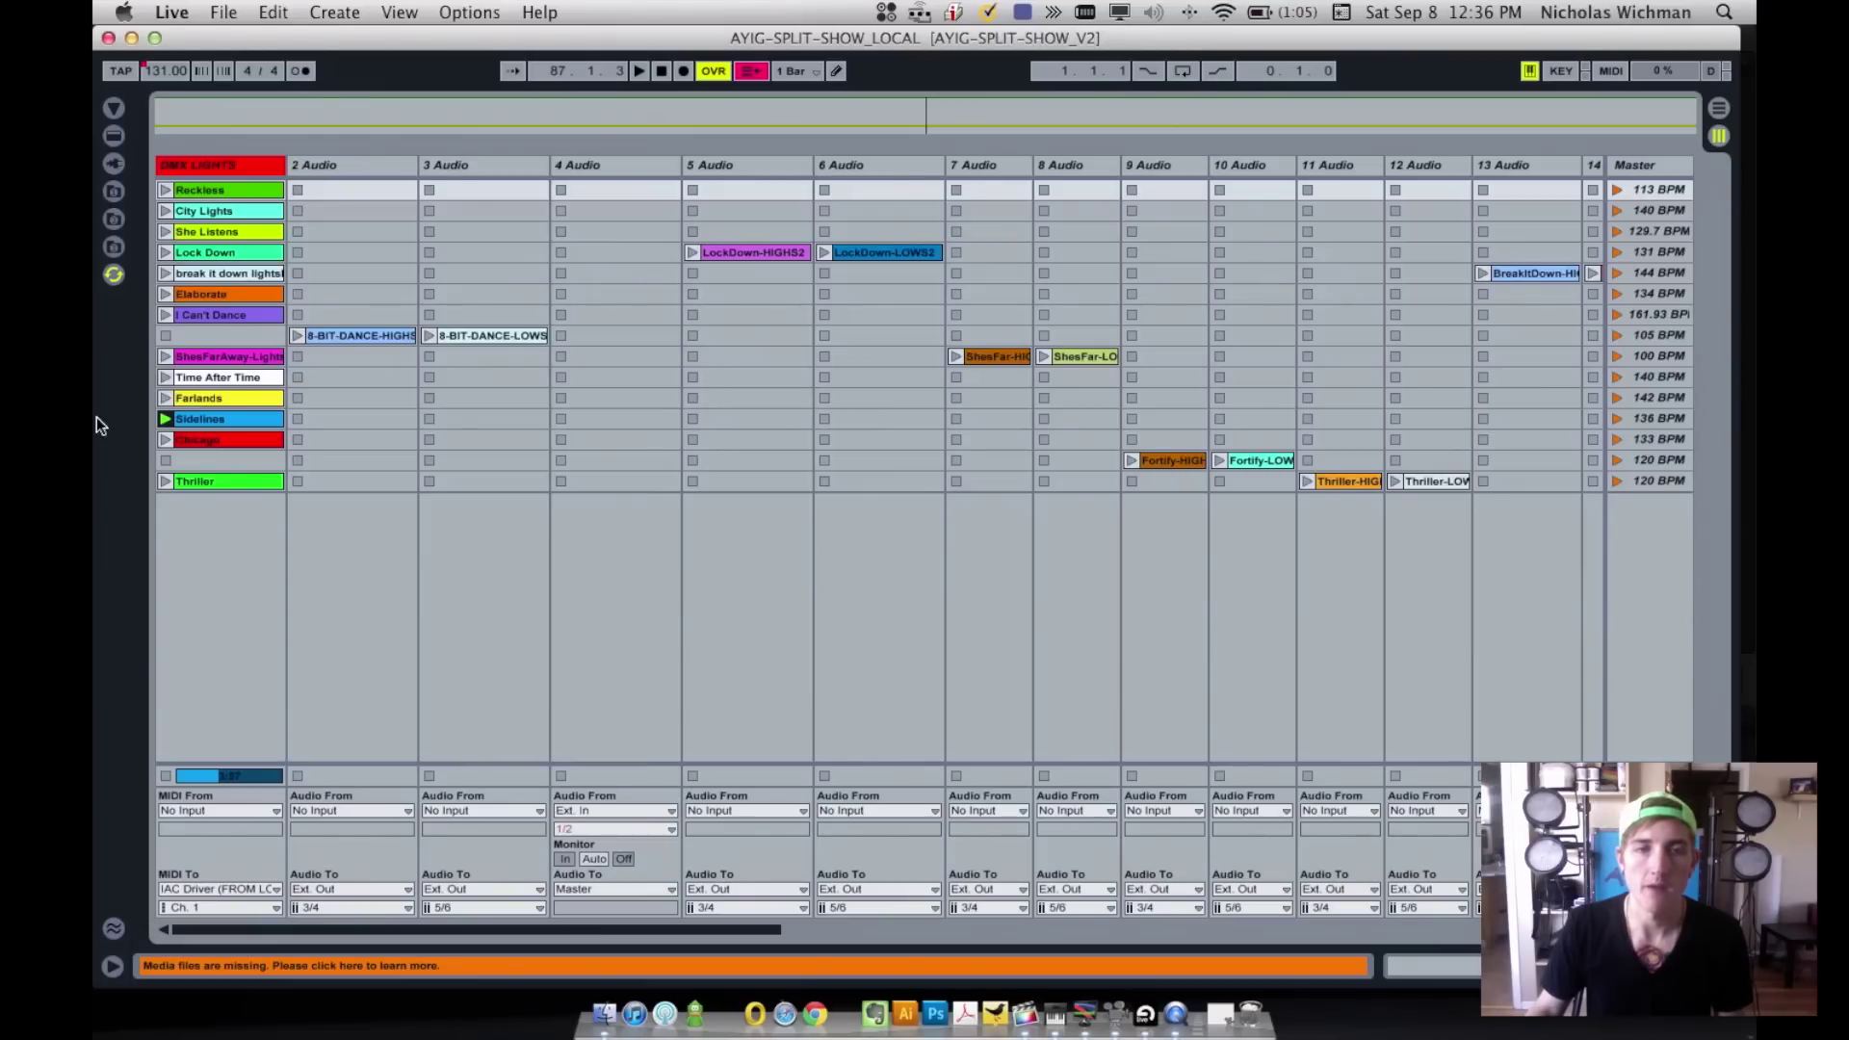
# - Open the DMX LIGHTS Sidelines clip in an enlarged piano roll scrolled back to bar 1
pyautogui.doubleClick(229, 424)
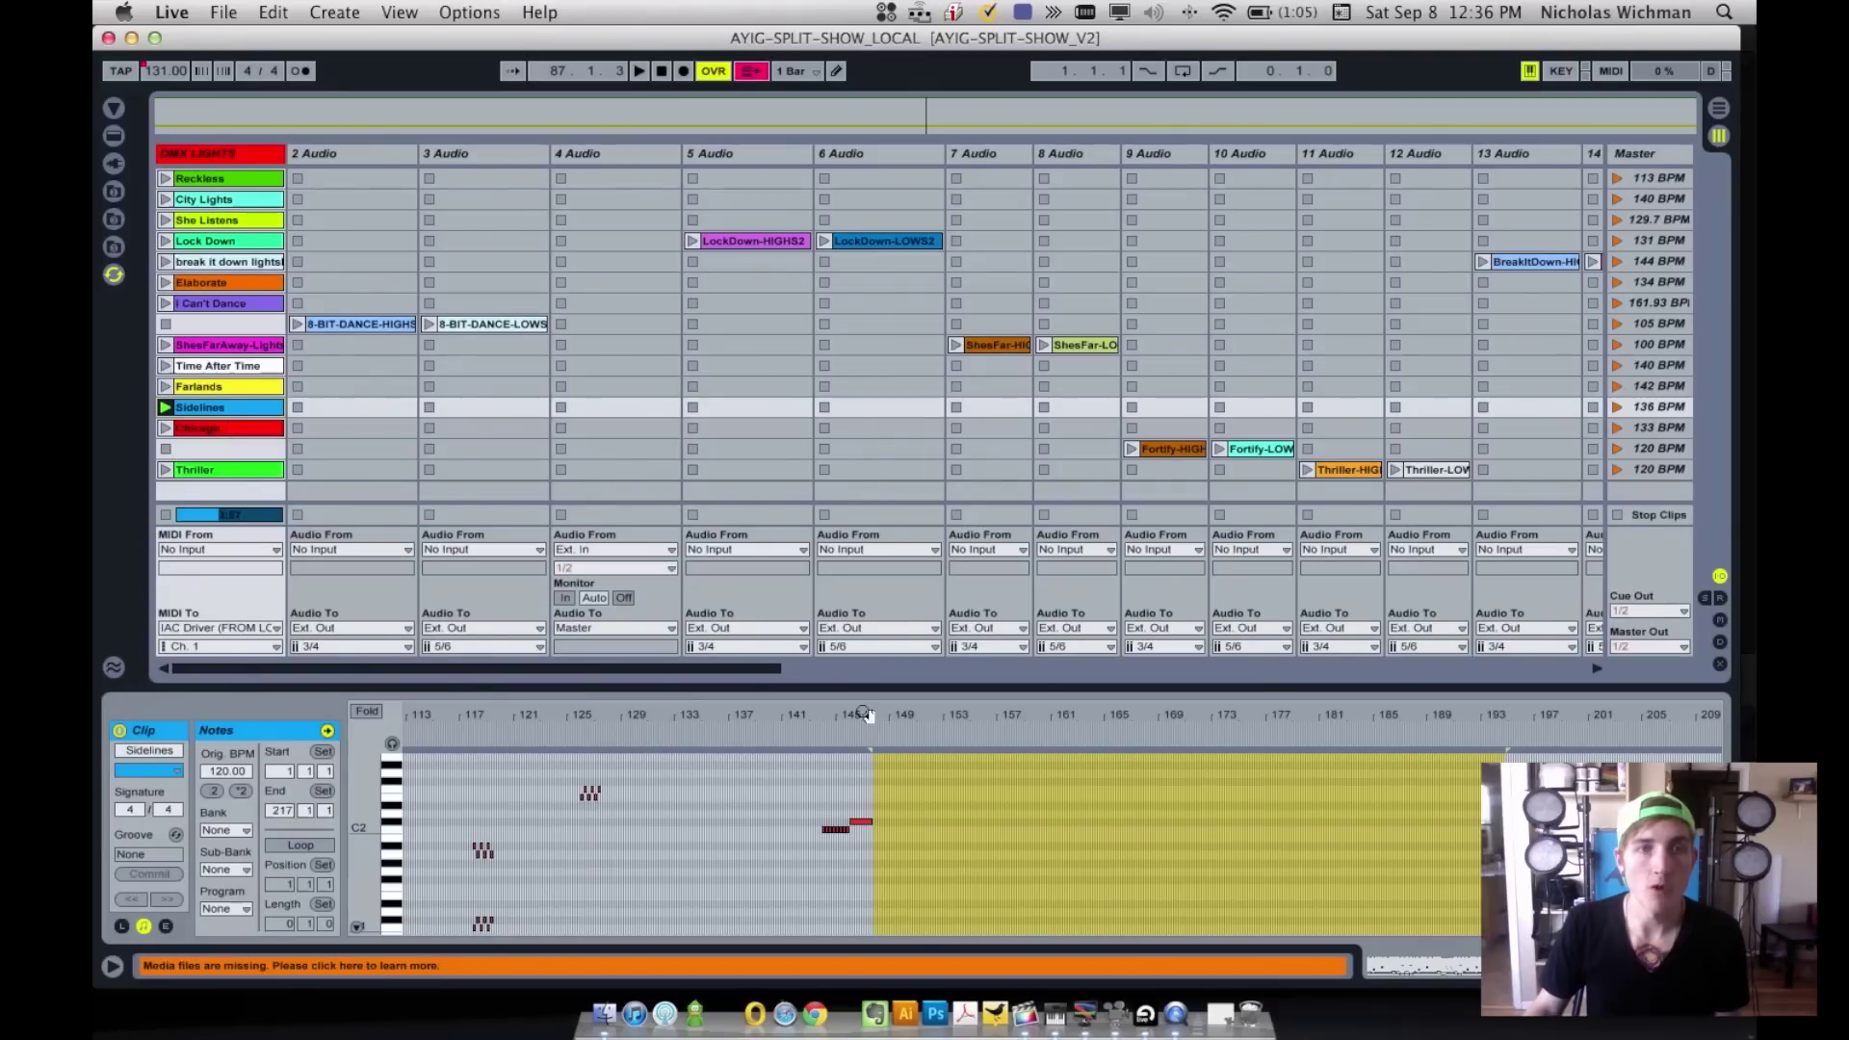
pyautogui.moveTo(863, 691); pyautogui.dragTo(862, 290)
pyautogui.hscroll(-15, 999, 469)
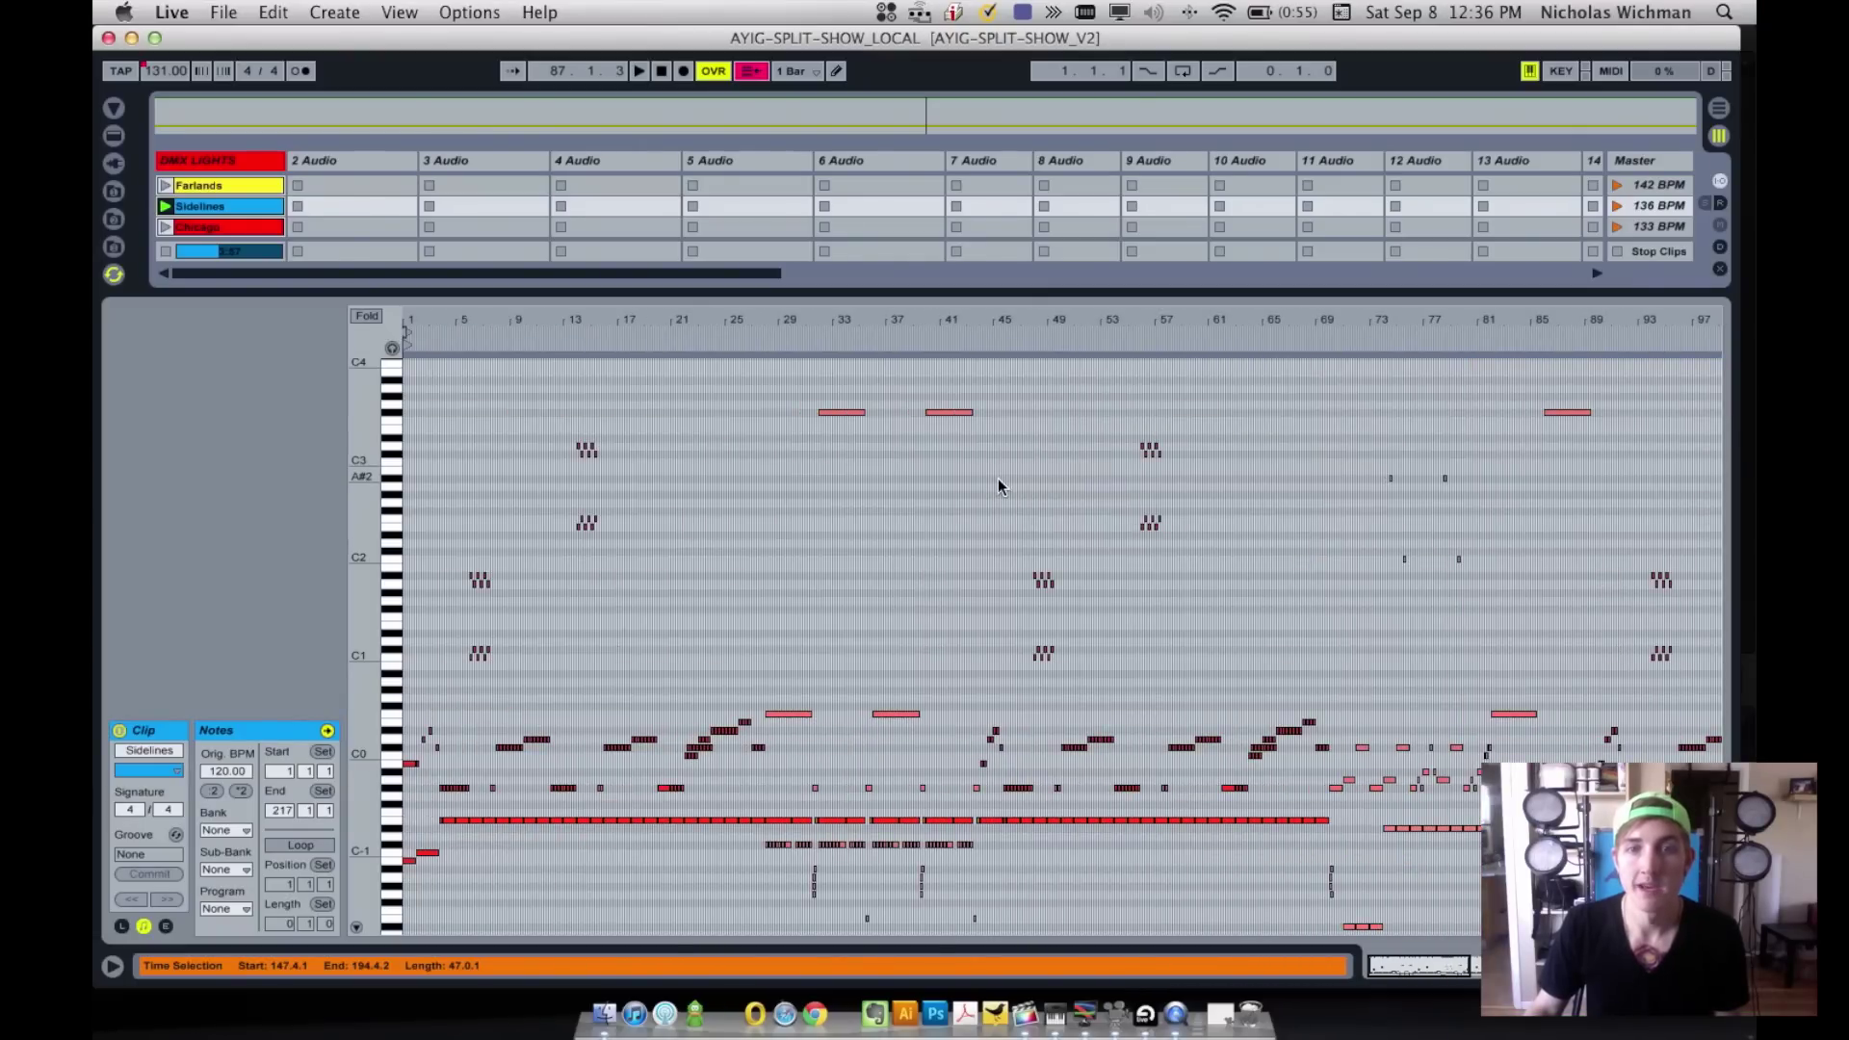
pyautogui.press('super+Tab')
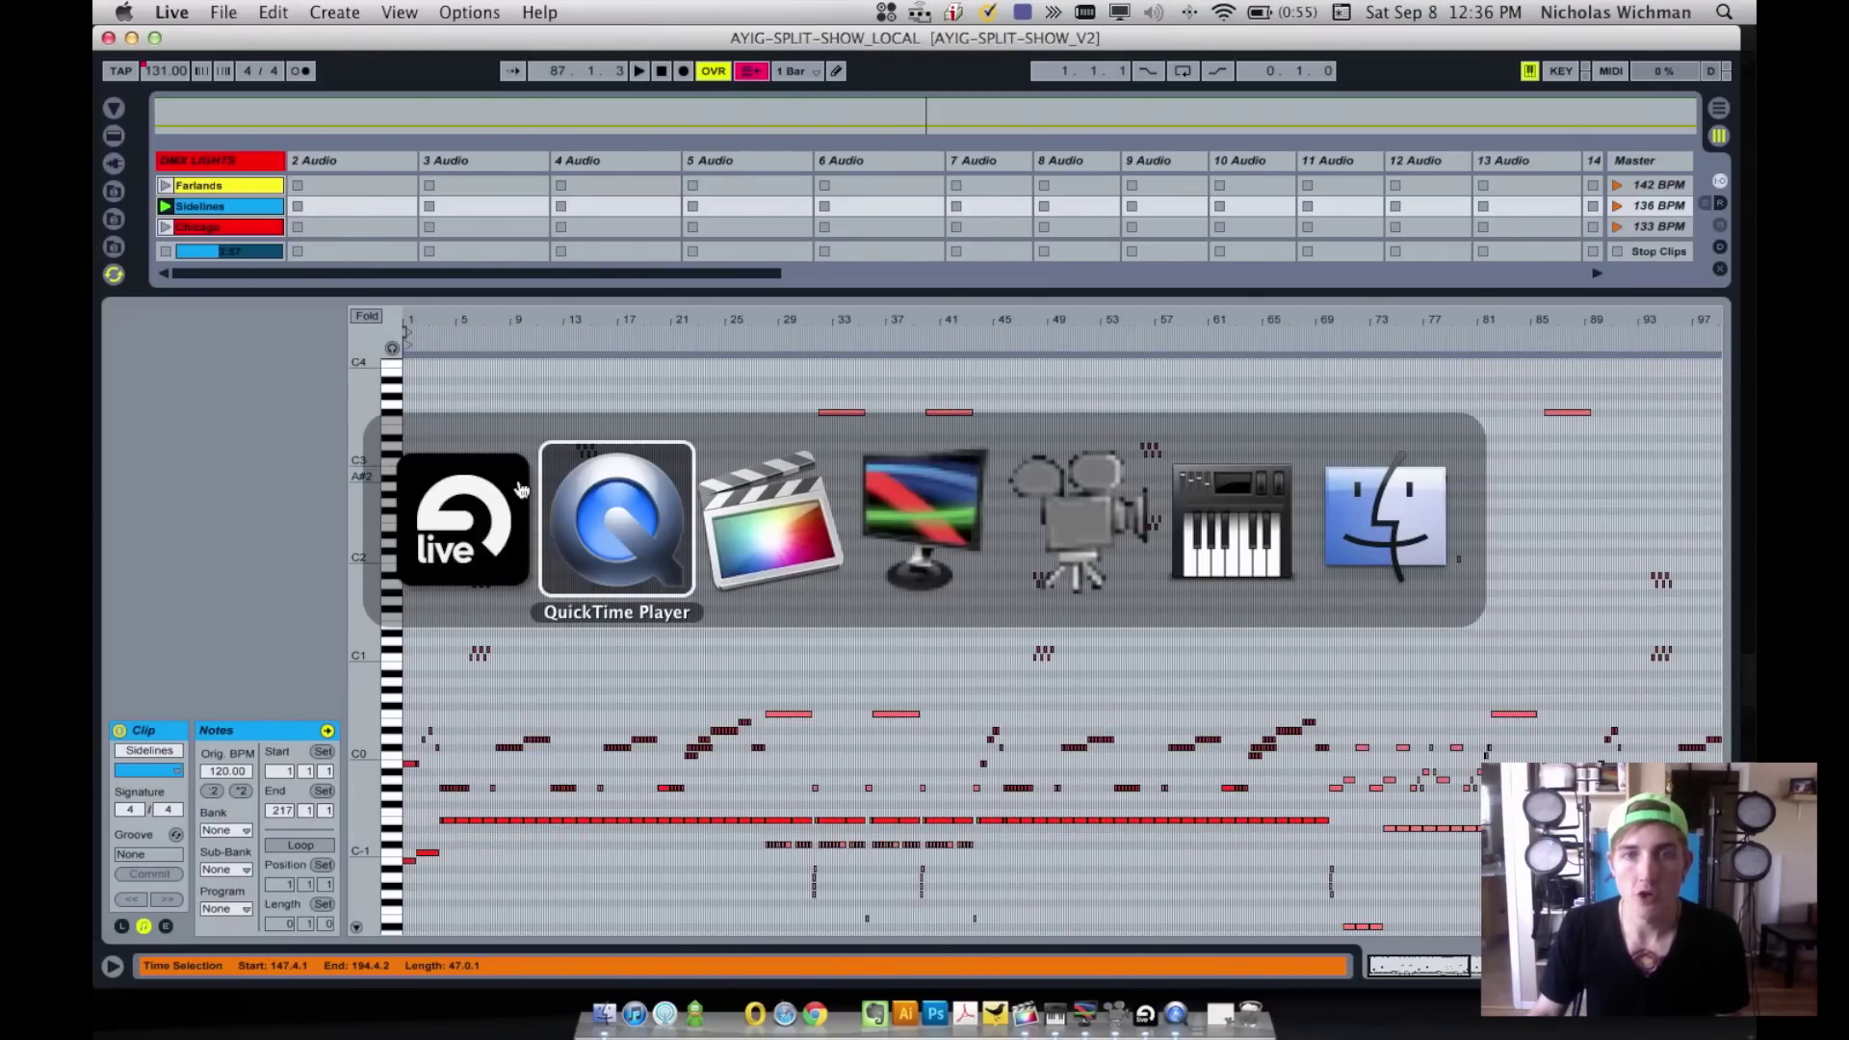
# - Switch to Audio MIDI Setup and choose Window > Show MIDI Window to display MIDI Studio
pyautogui.click(1232, 482)
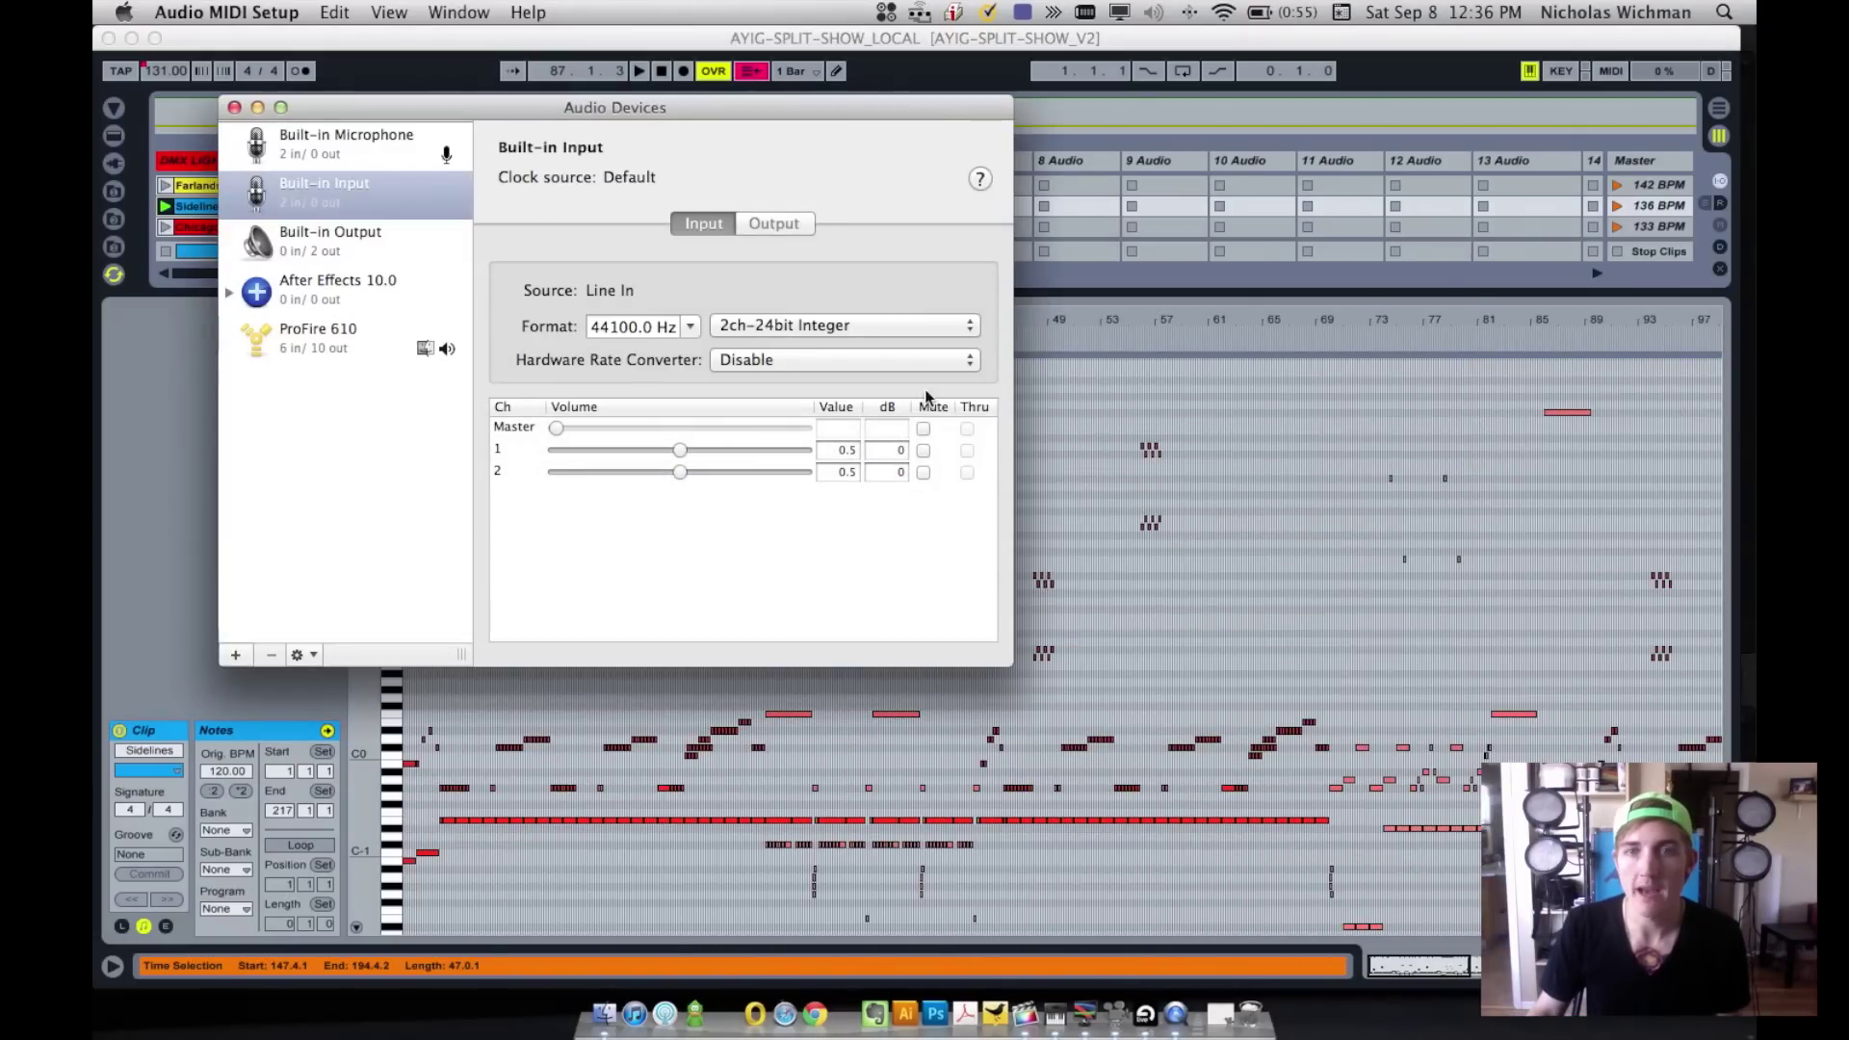
pyautogui.click(459, 11)
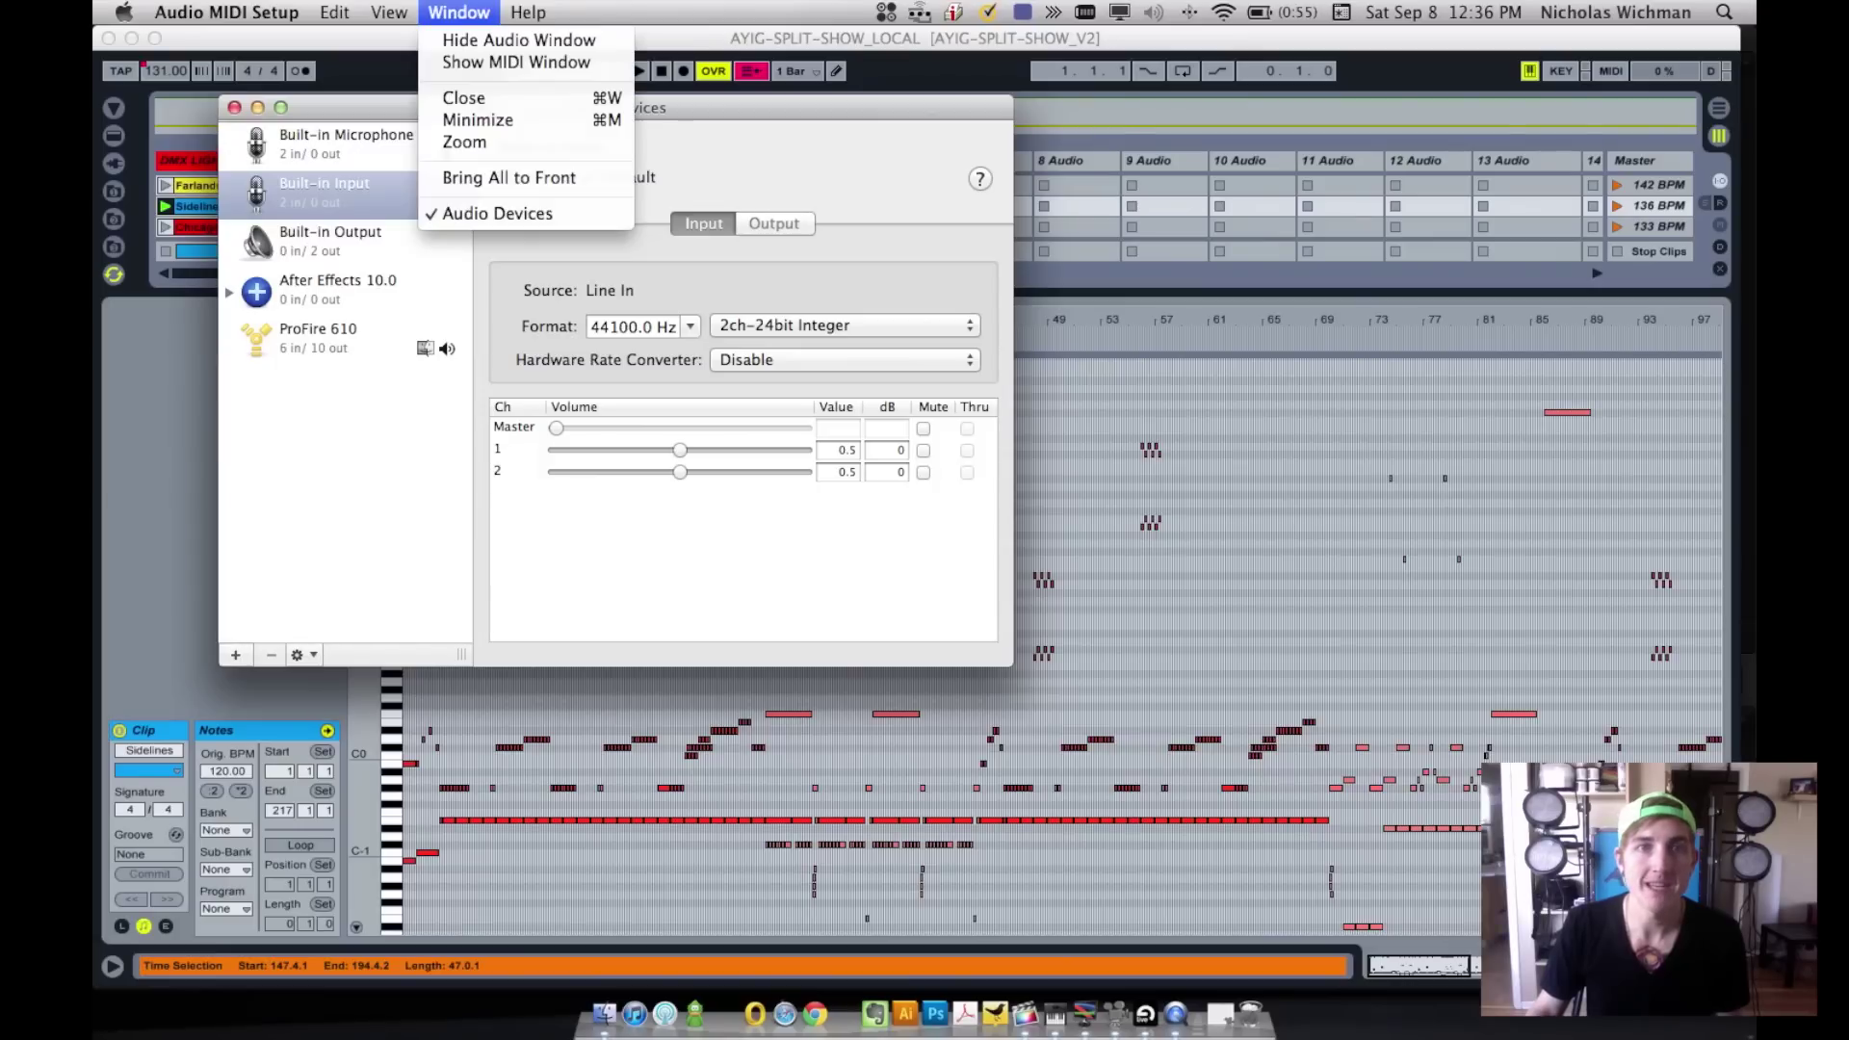
pyautogui.click(465, 62)
pyautogui.click(458, 12)
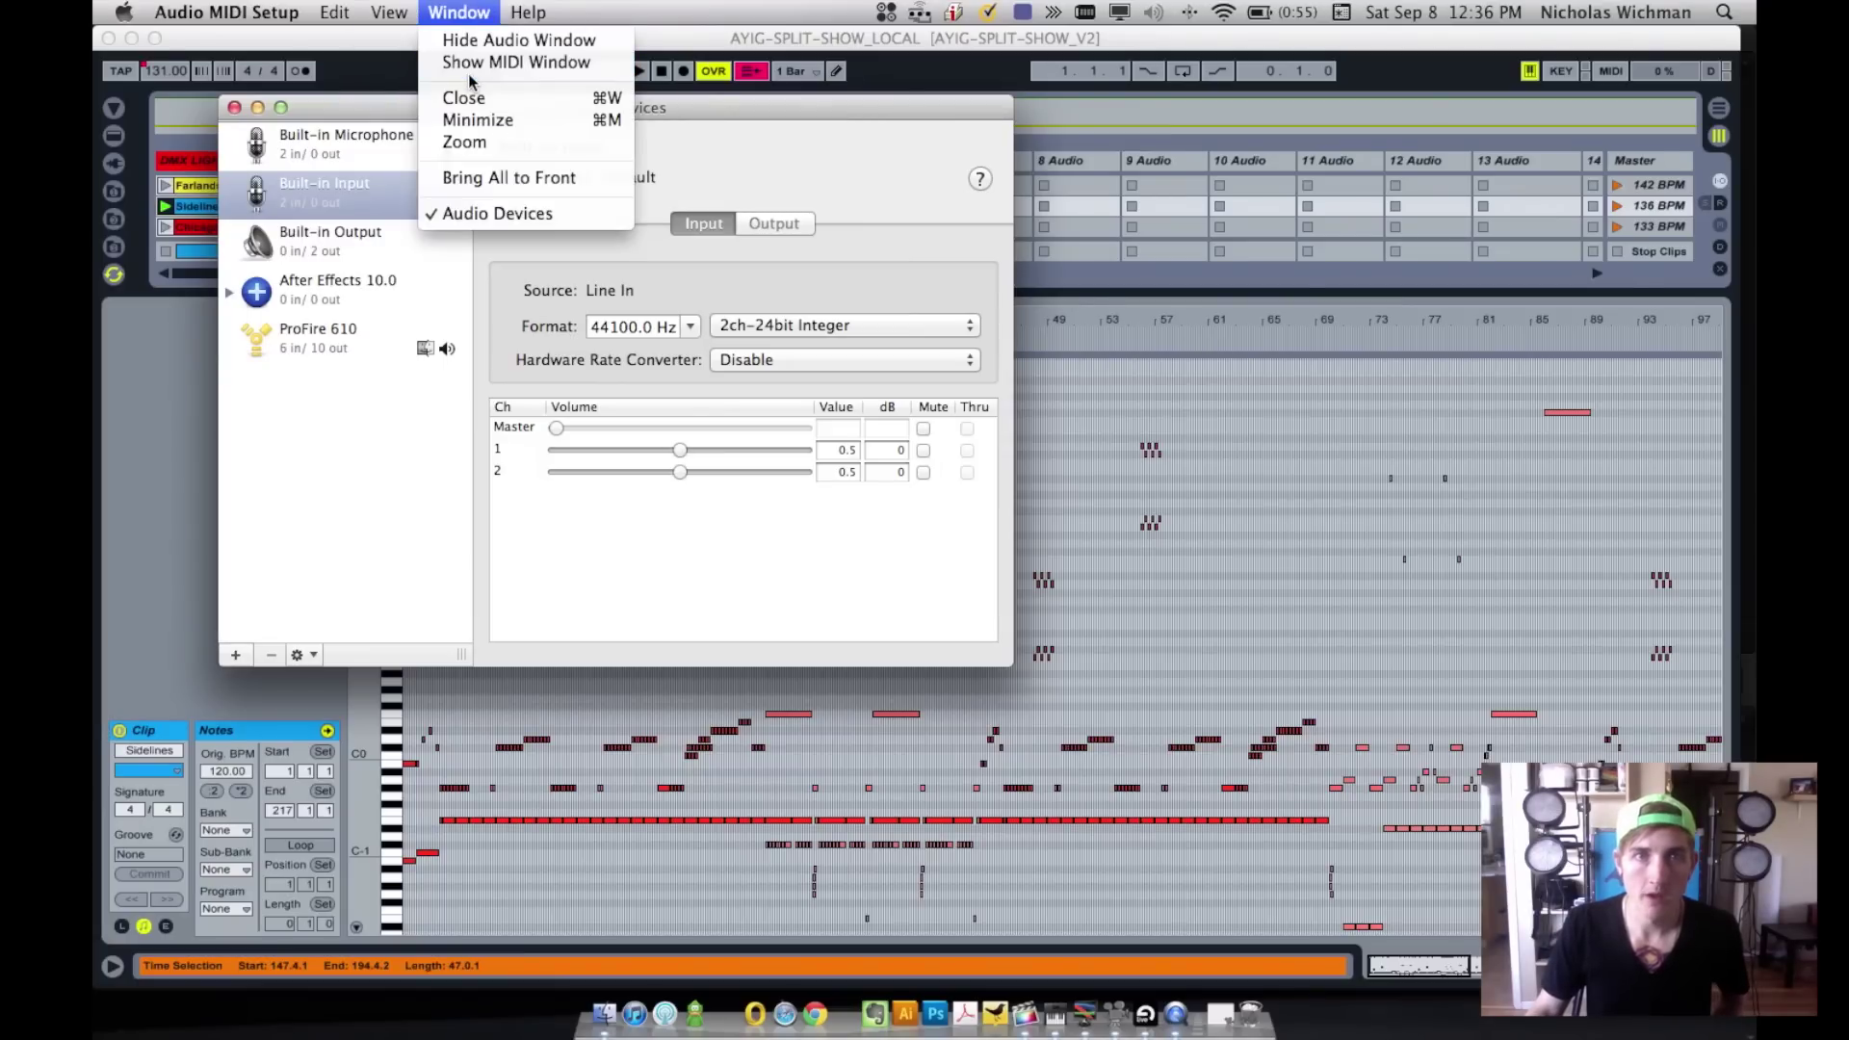
pyautogui.click(470, 77)
pyautogui.click(459, 11)
pyautogui.click(470, 63)
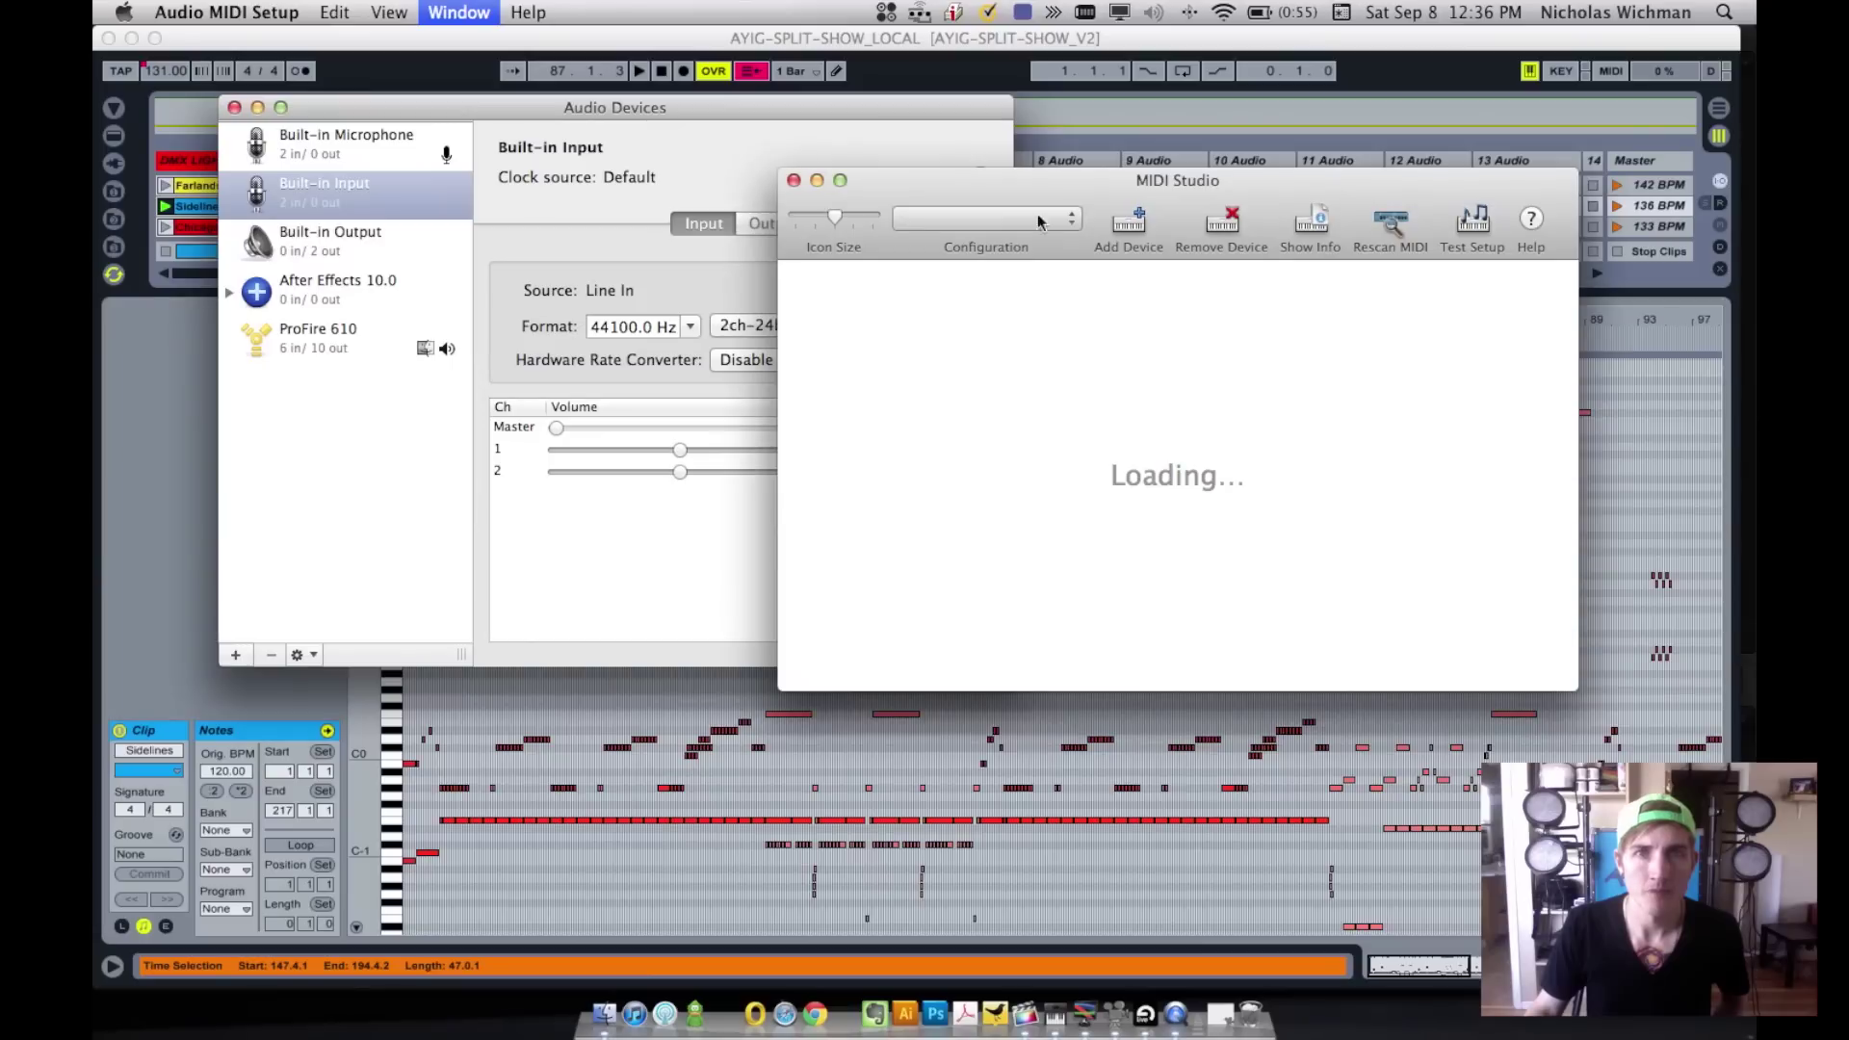
# - Position the MIDI Studio window and open the IAC Driver's properties beside the device list
pyautogui.moveTo(1059, 181); pyautogui.dragTo(1117, 106)
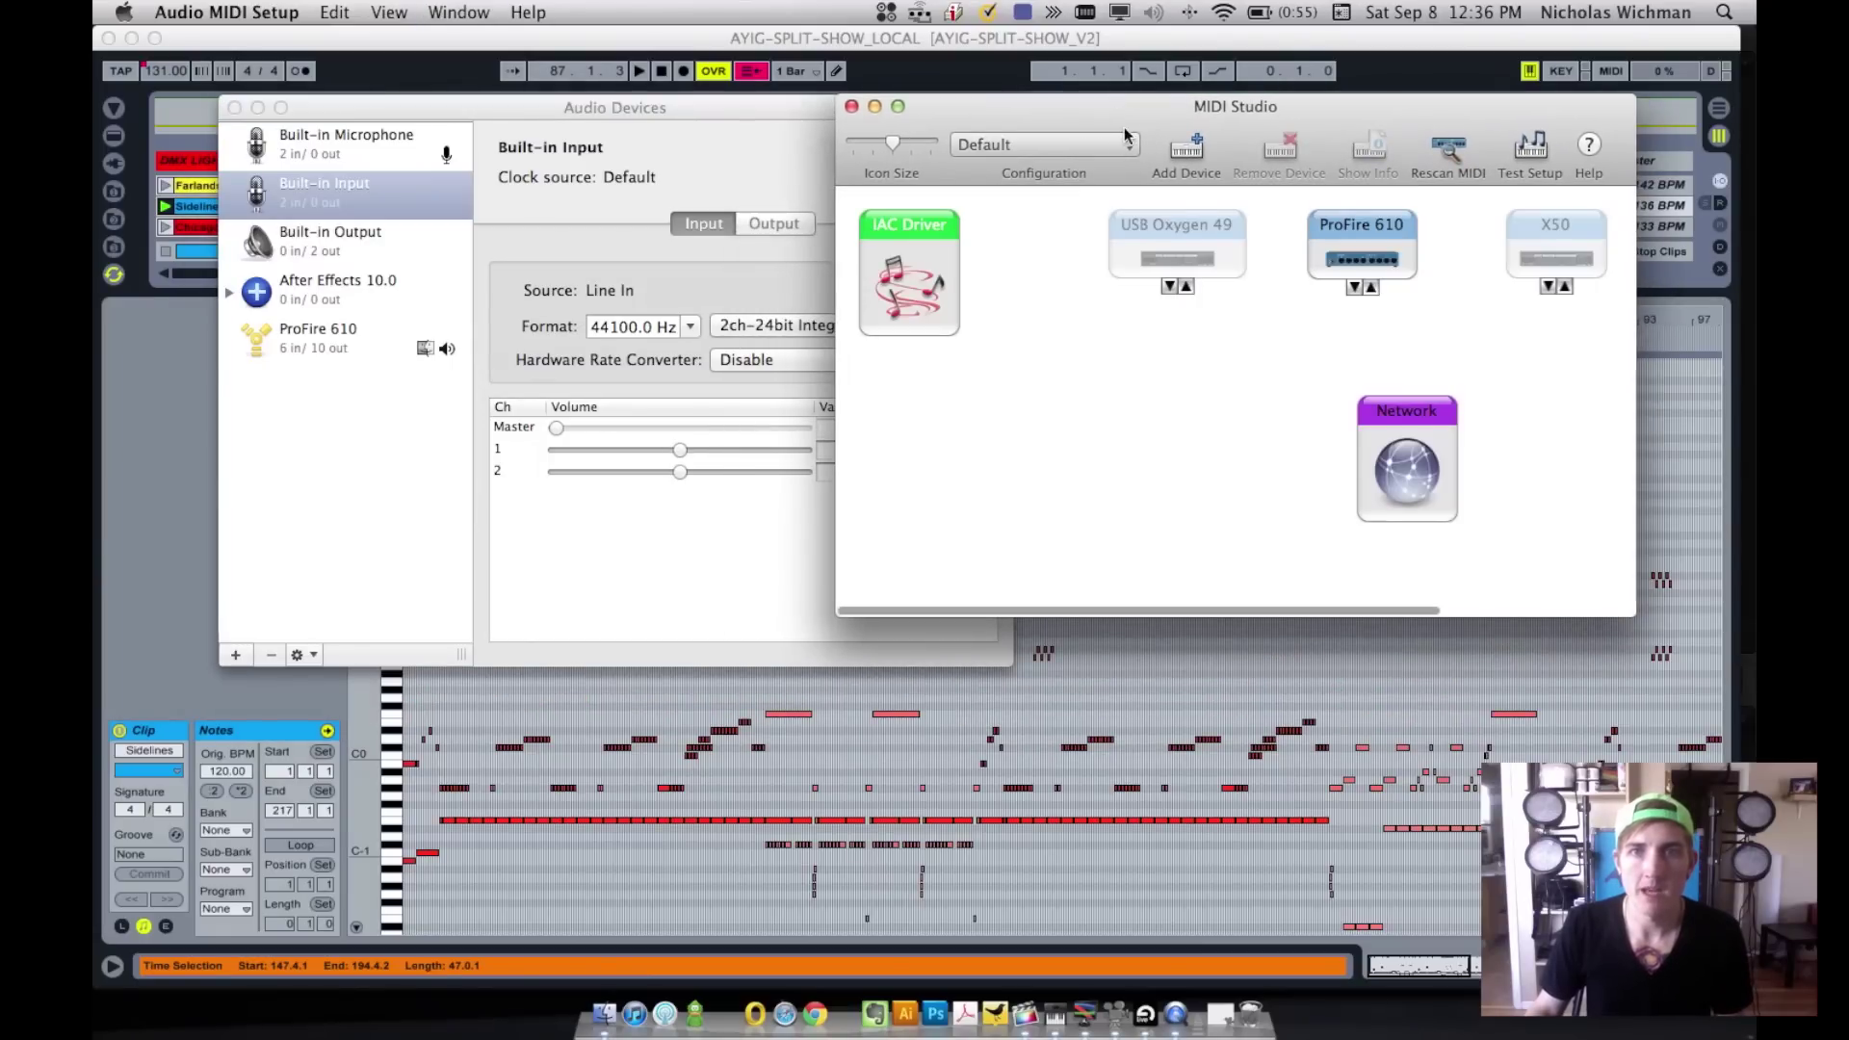
pyautogui.moveTo(1132, 108); pyautogui.dragTo(1096, 148)
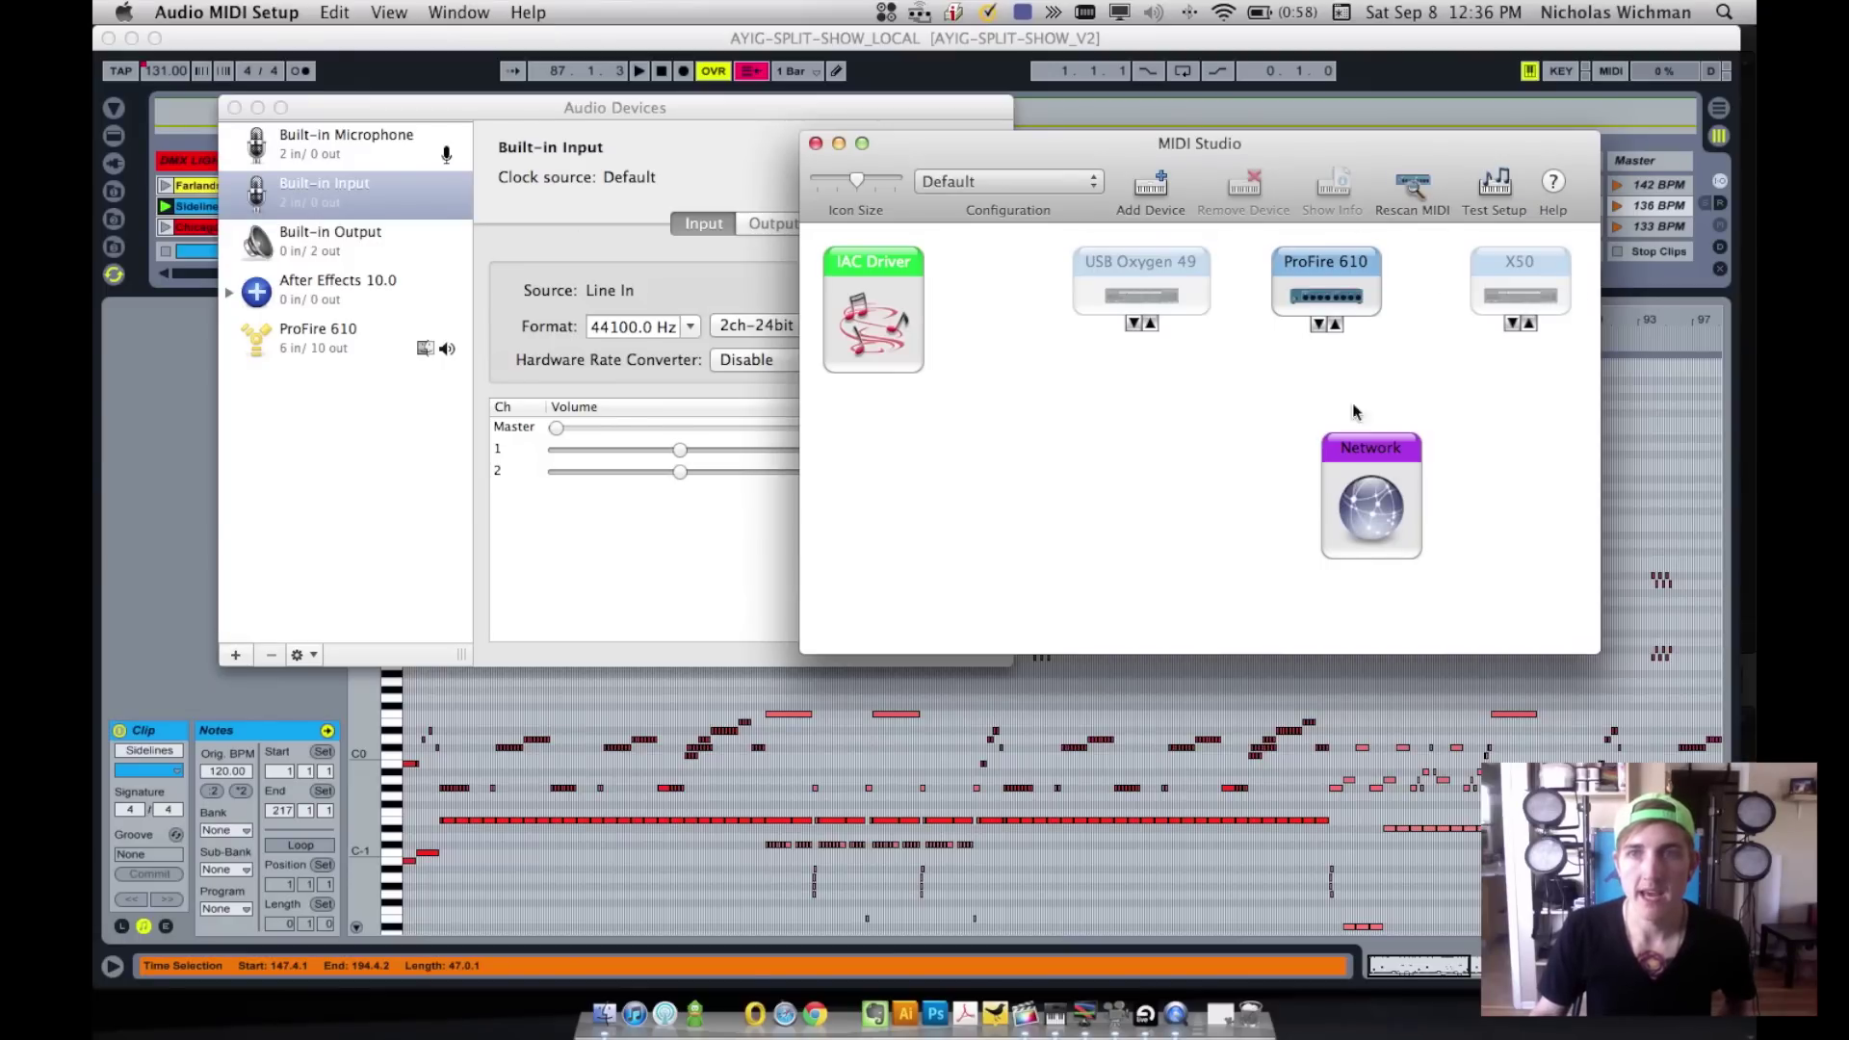
pyautogui.click(878, 308)
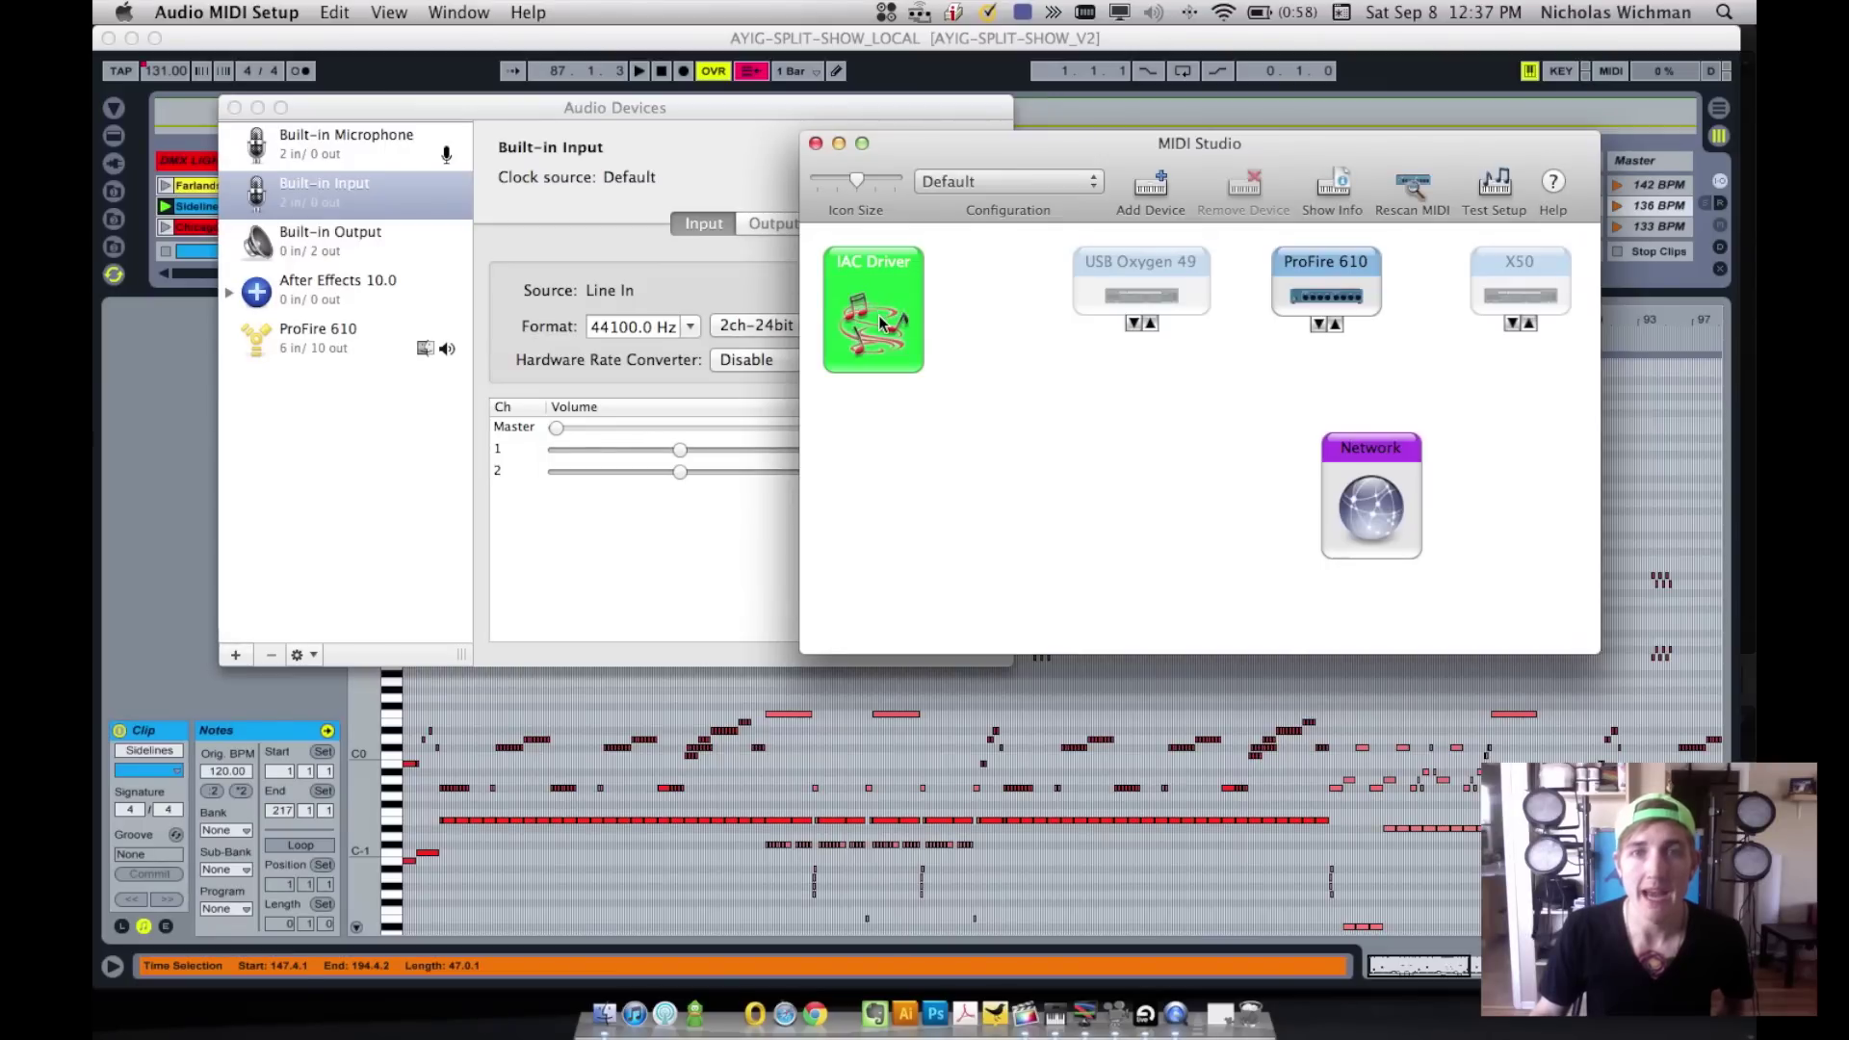
pyautogui.doubleClick(879, 315)
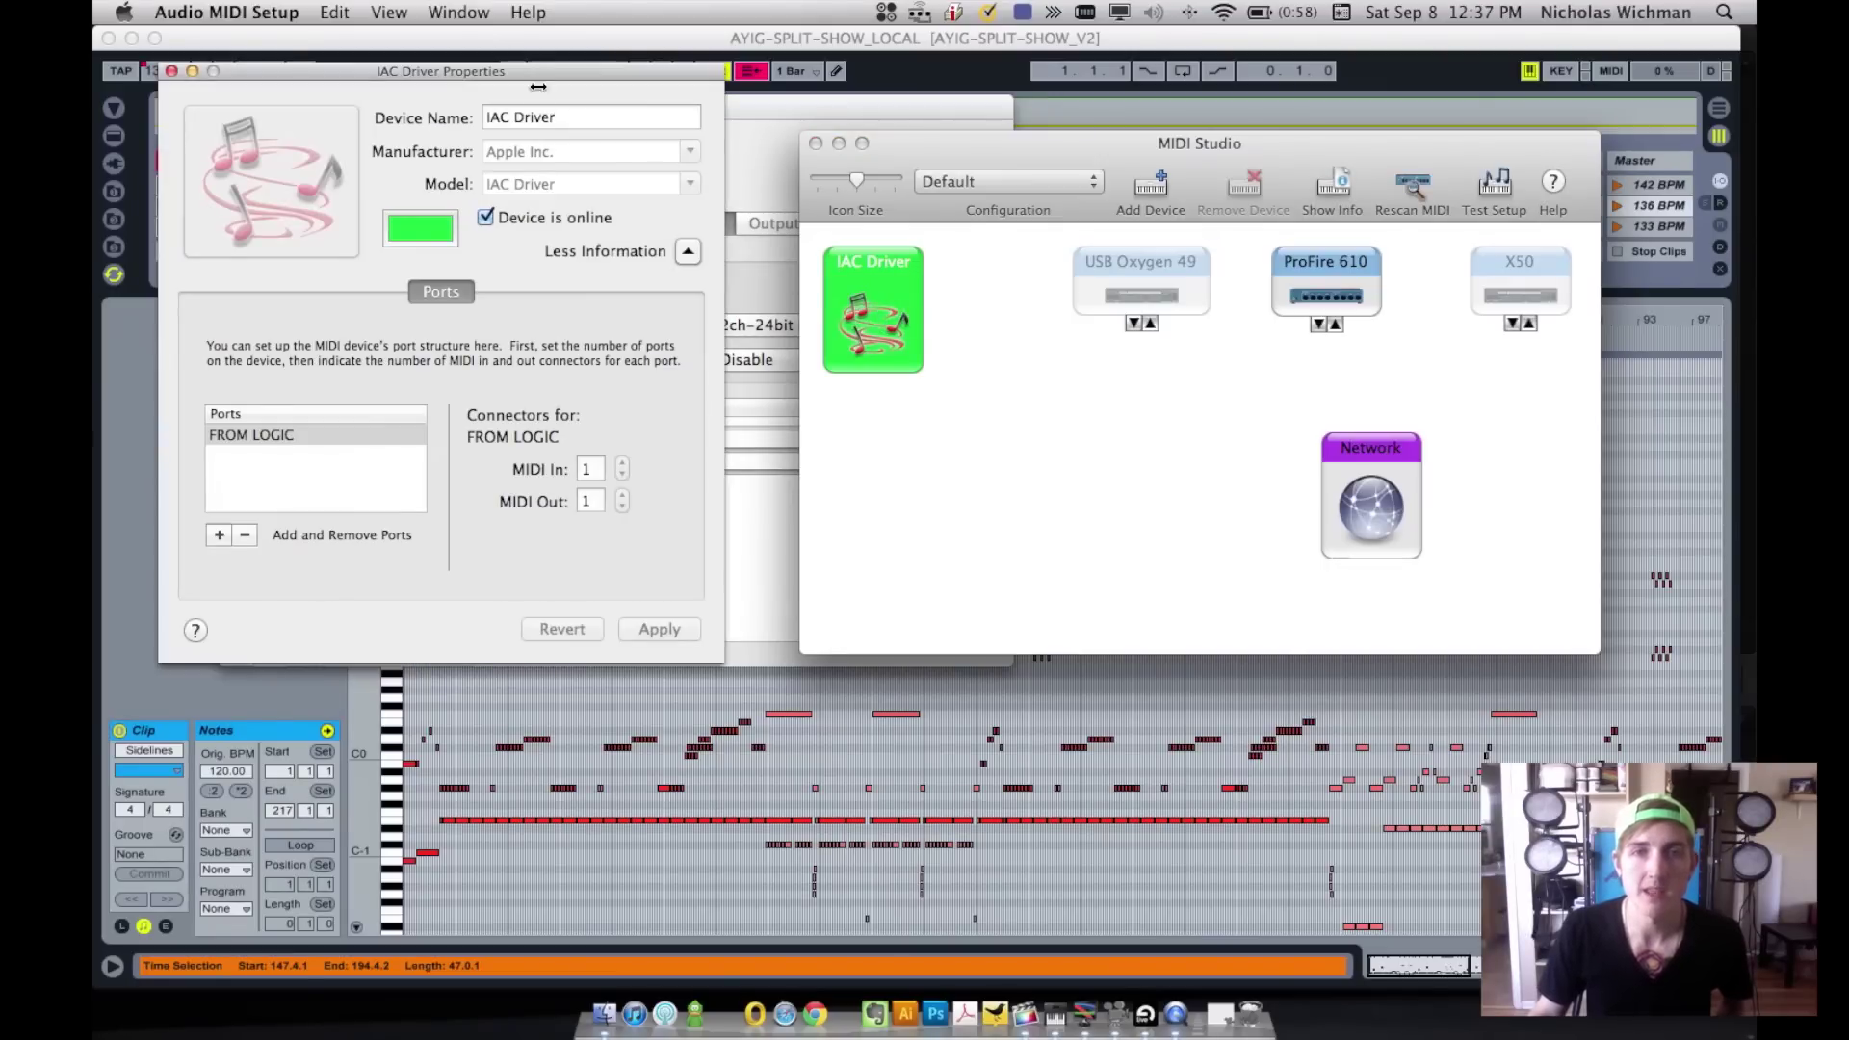
pyautogui.moveTo(518, 68); pyautogui.dragTo(1310, 170)
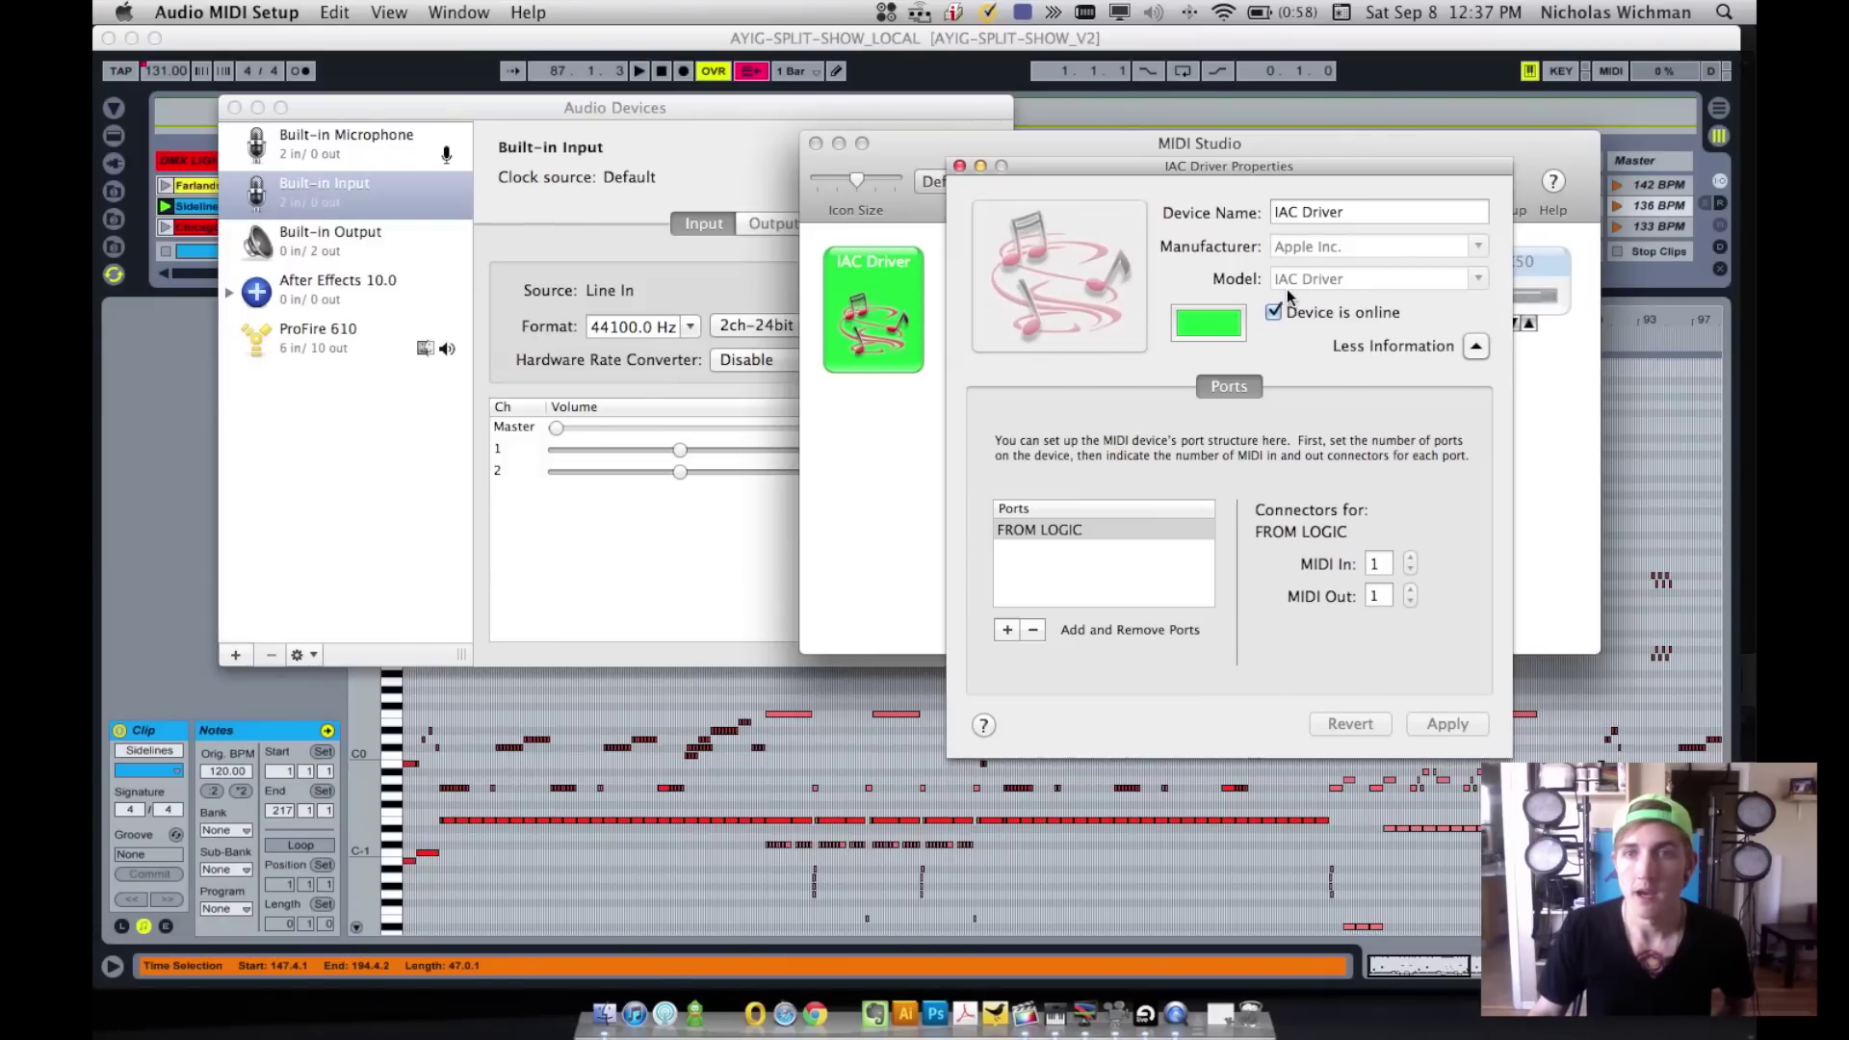
# - Check the IAC Driver's FROM LOGIC port, then close both windows and return to Live
pyautogui.click(1028, 534)
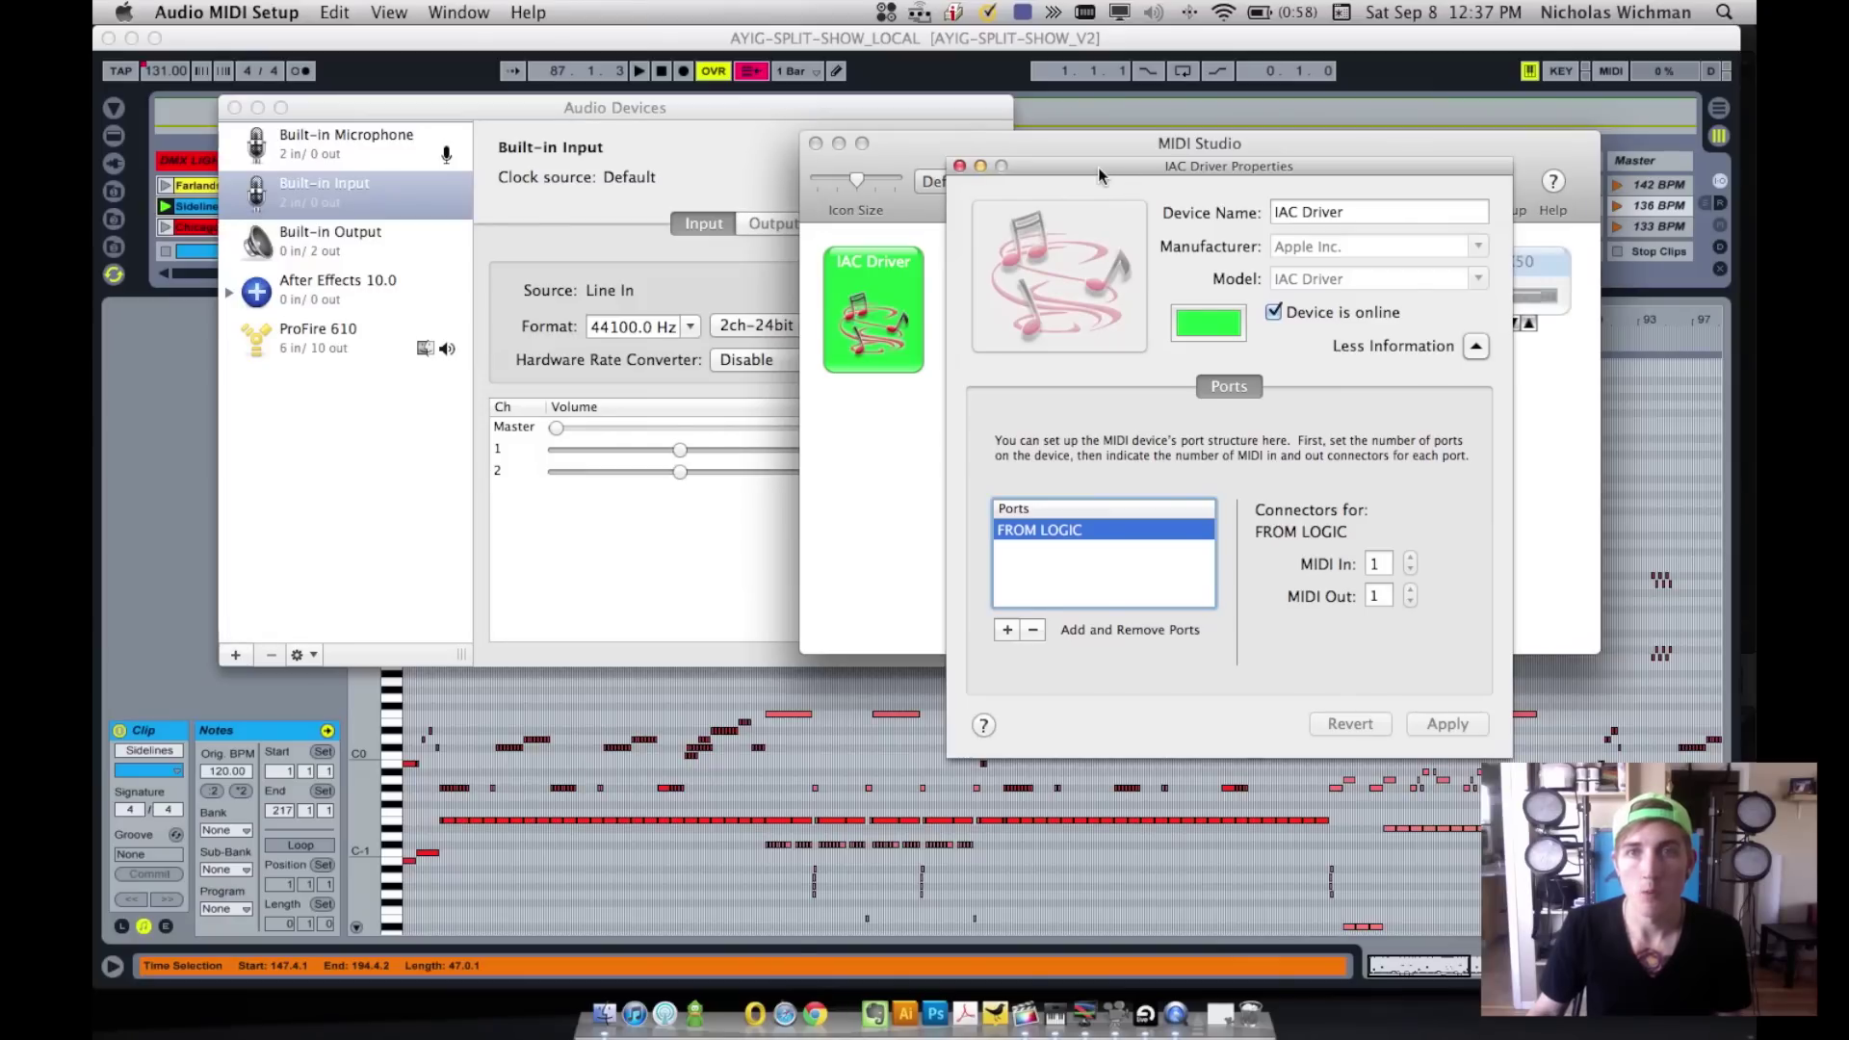
pyautogui.click(958, 166)
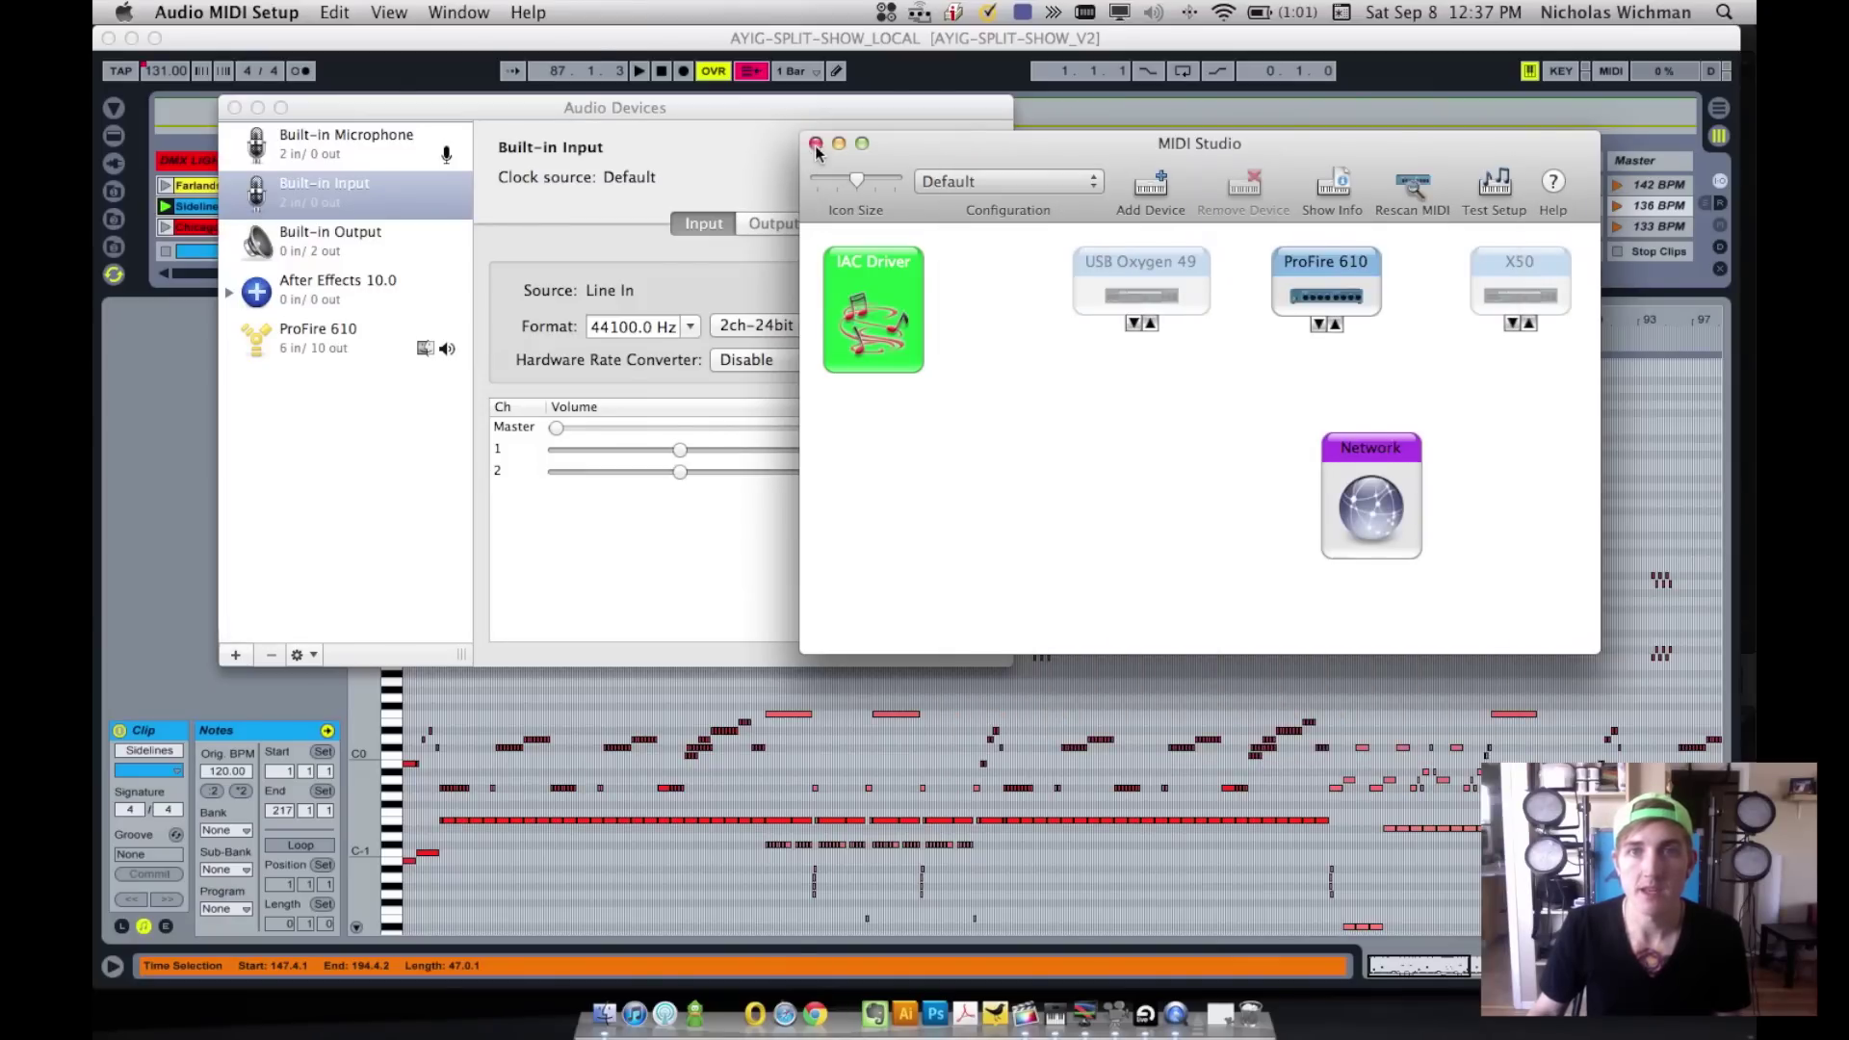
pyautogui.click(814, 144)
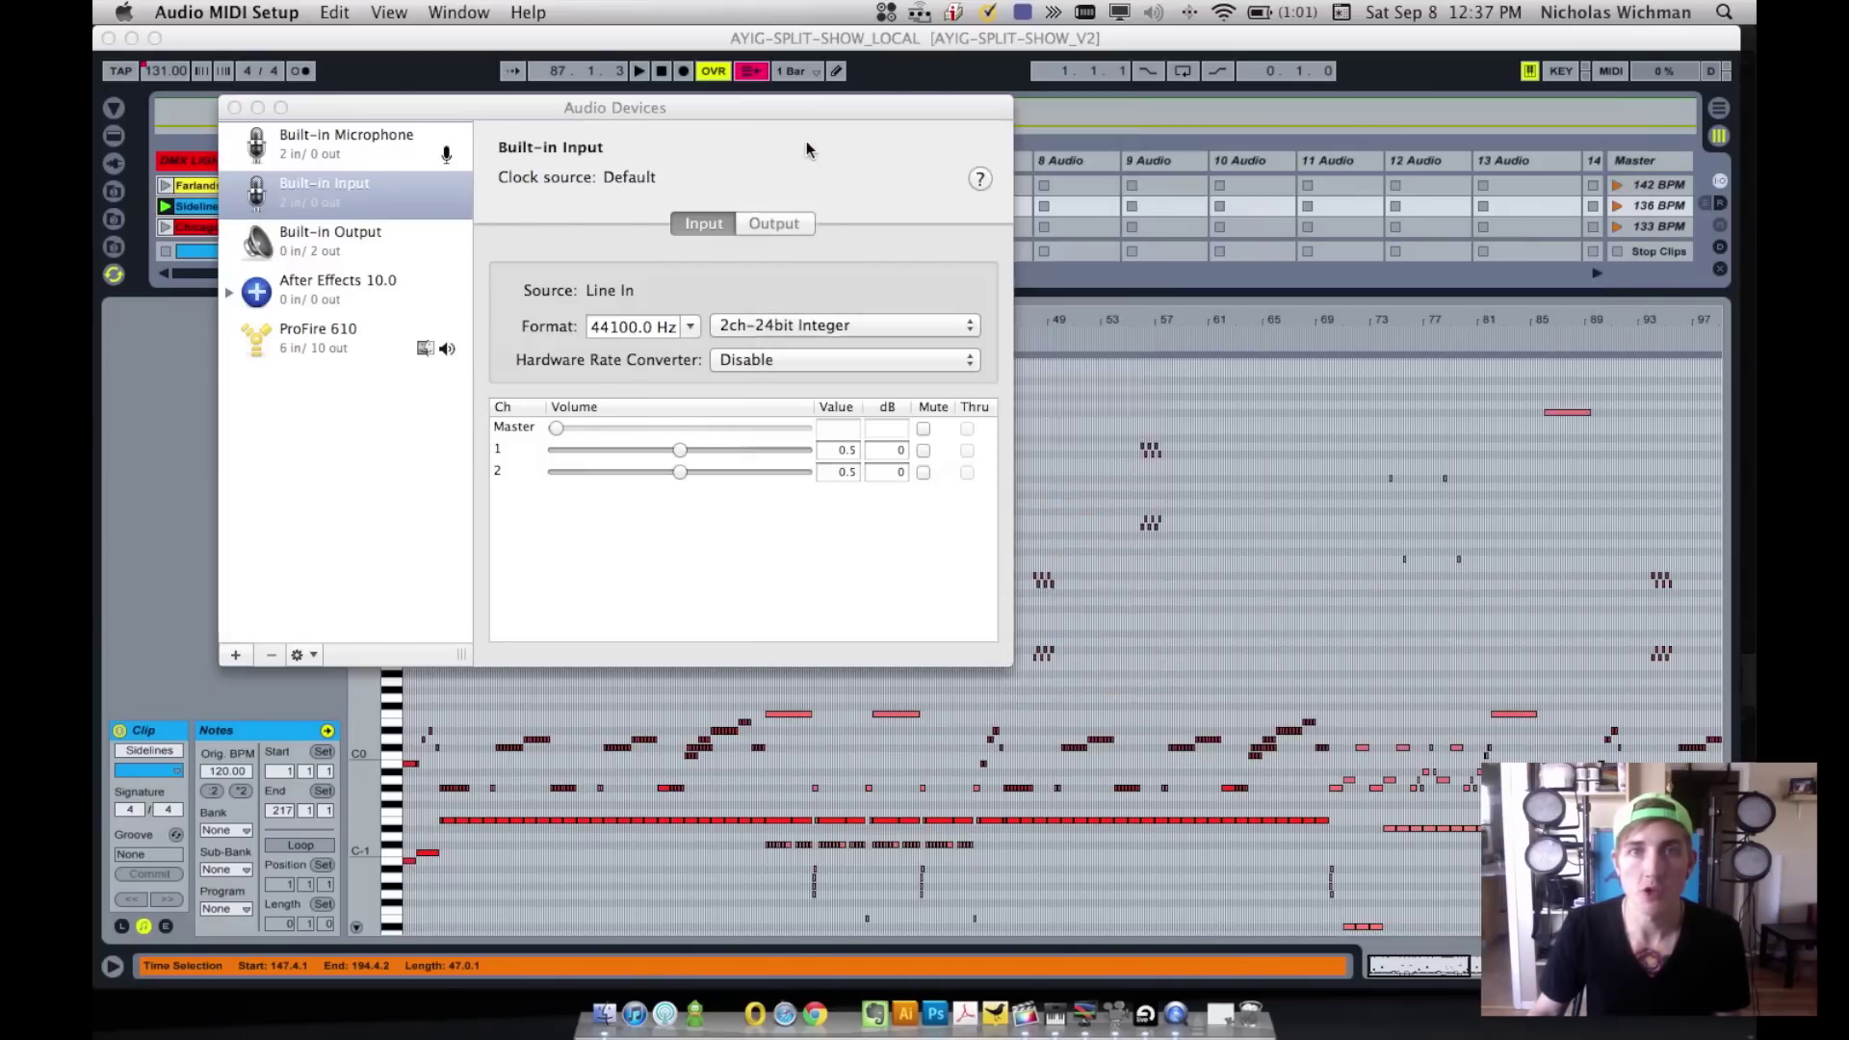
pyautogui.click(807, 42)
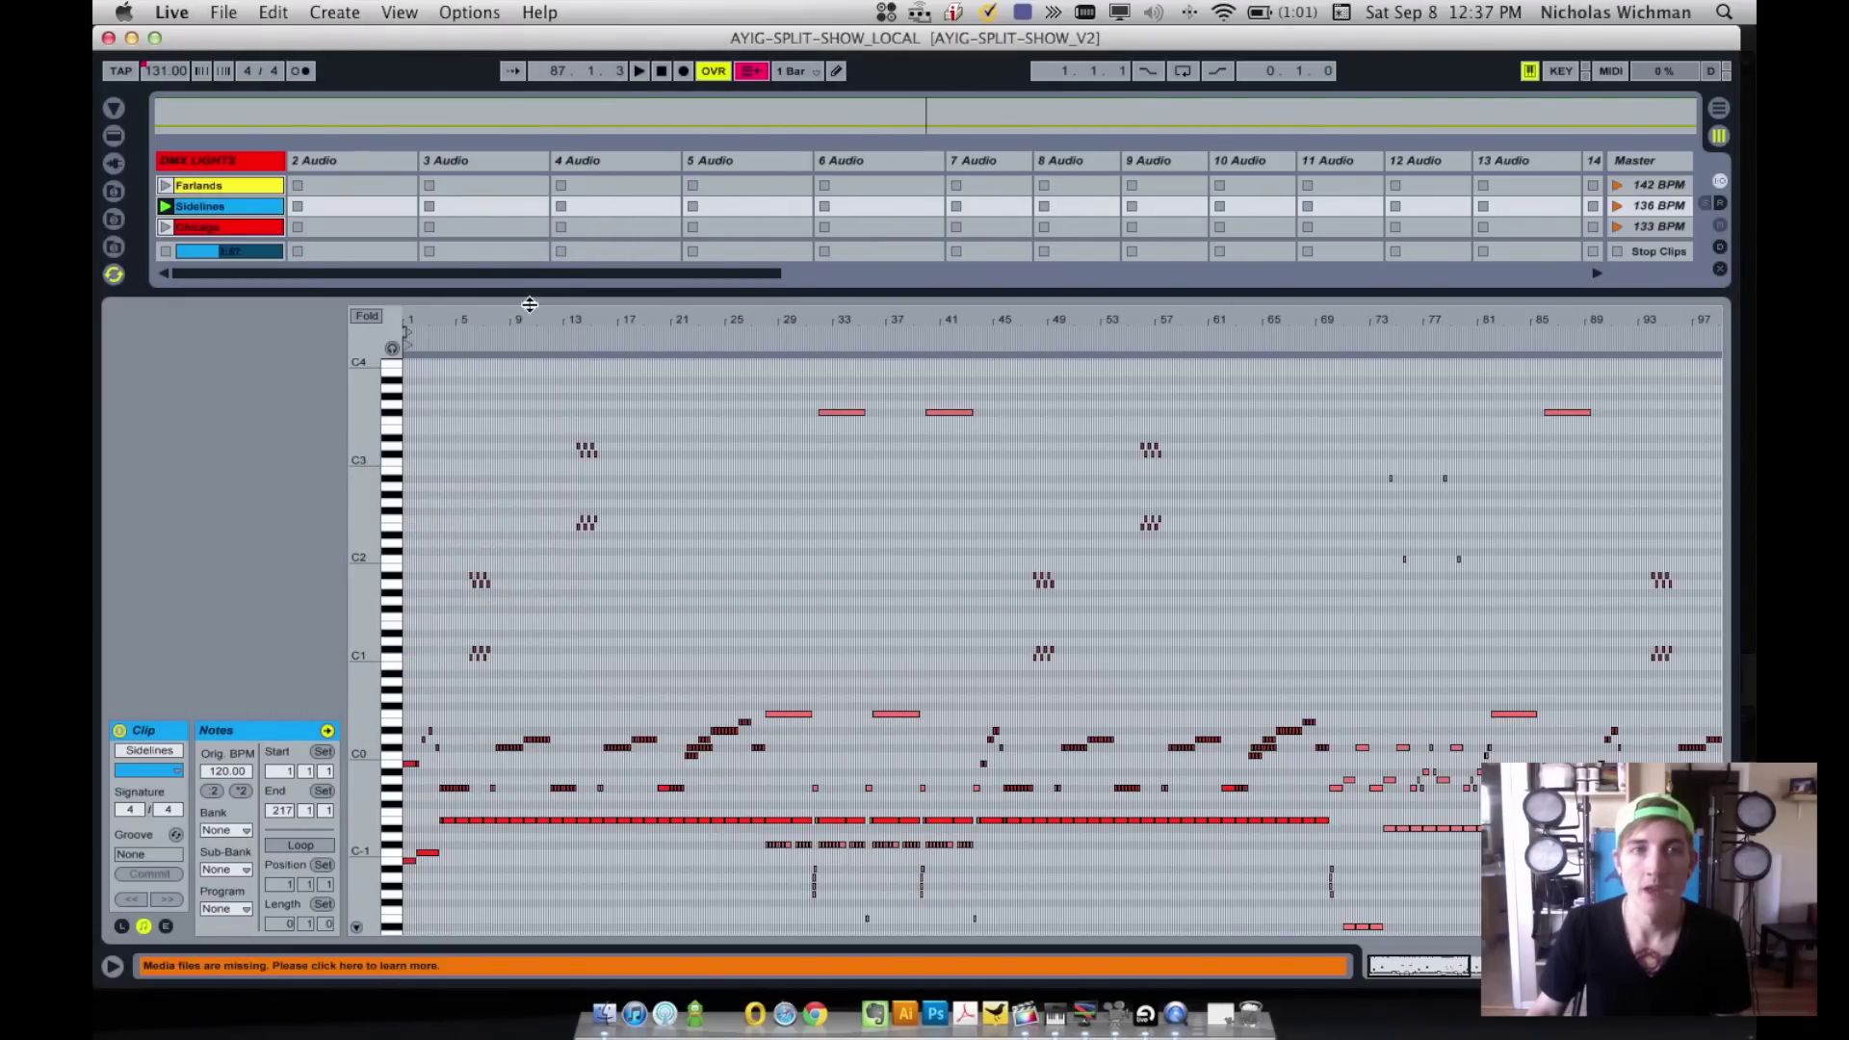
# - Lower the Detail splitter to reveal all scenes and track I/O, and inspect the DMX LIGHTS track menu
pyautogui.moveTo(541, 470); pyautogui.dragTo(562, 716)
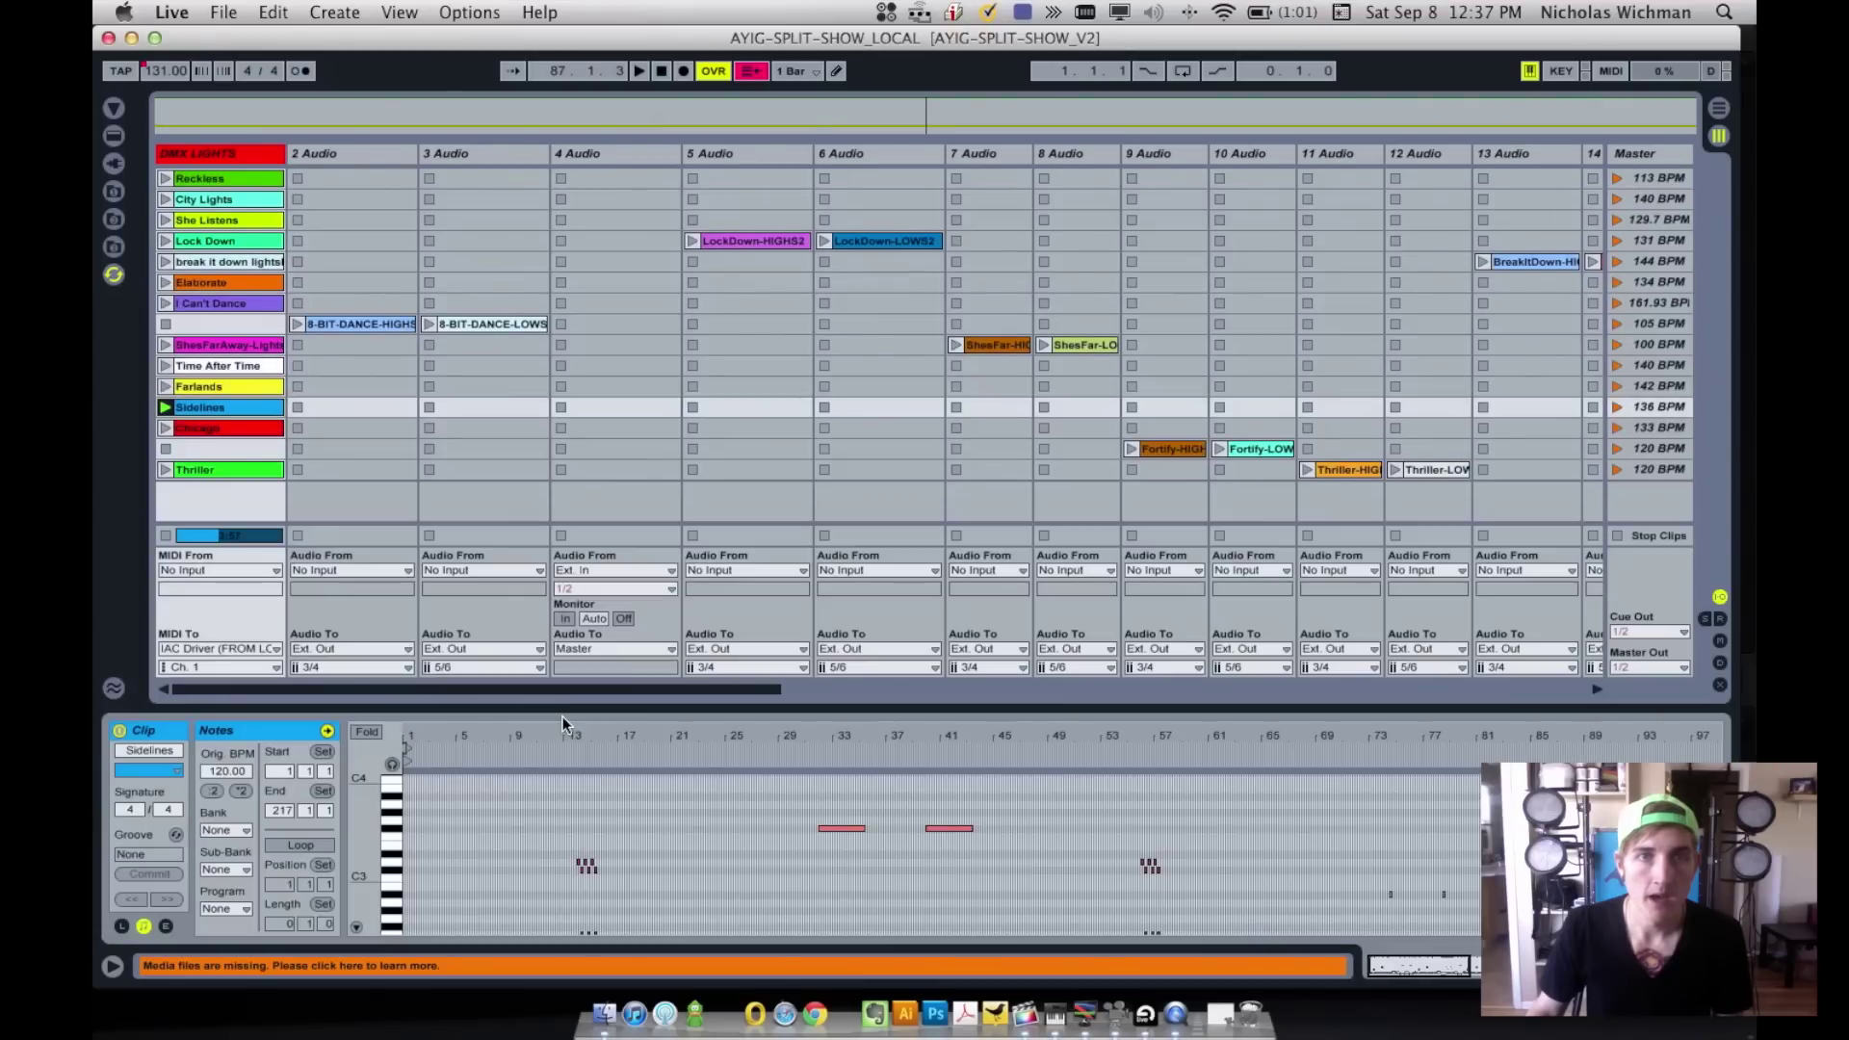
pyautogui.click(255, 154)
pyautogui.rightClick(254, 154)
pyautogui.press('Escape')
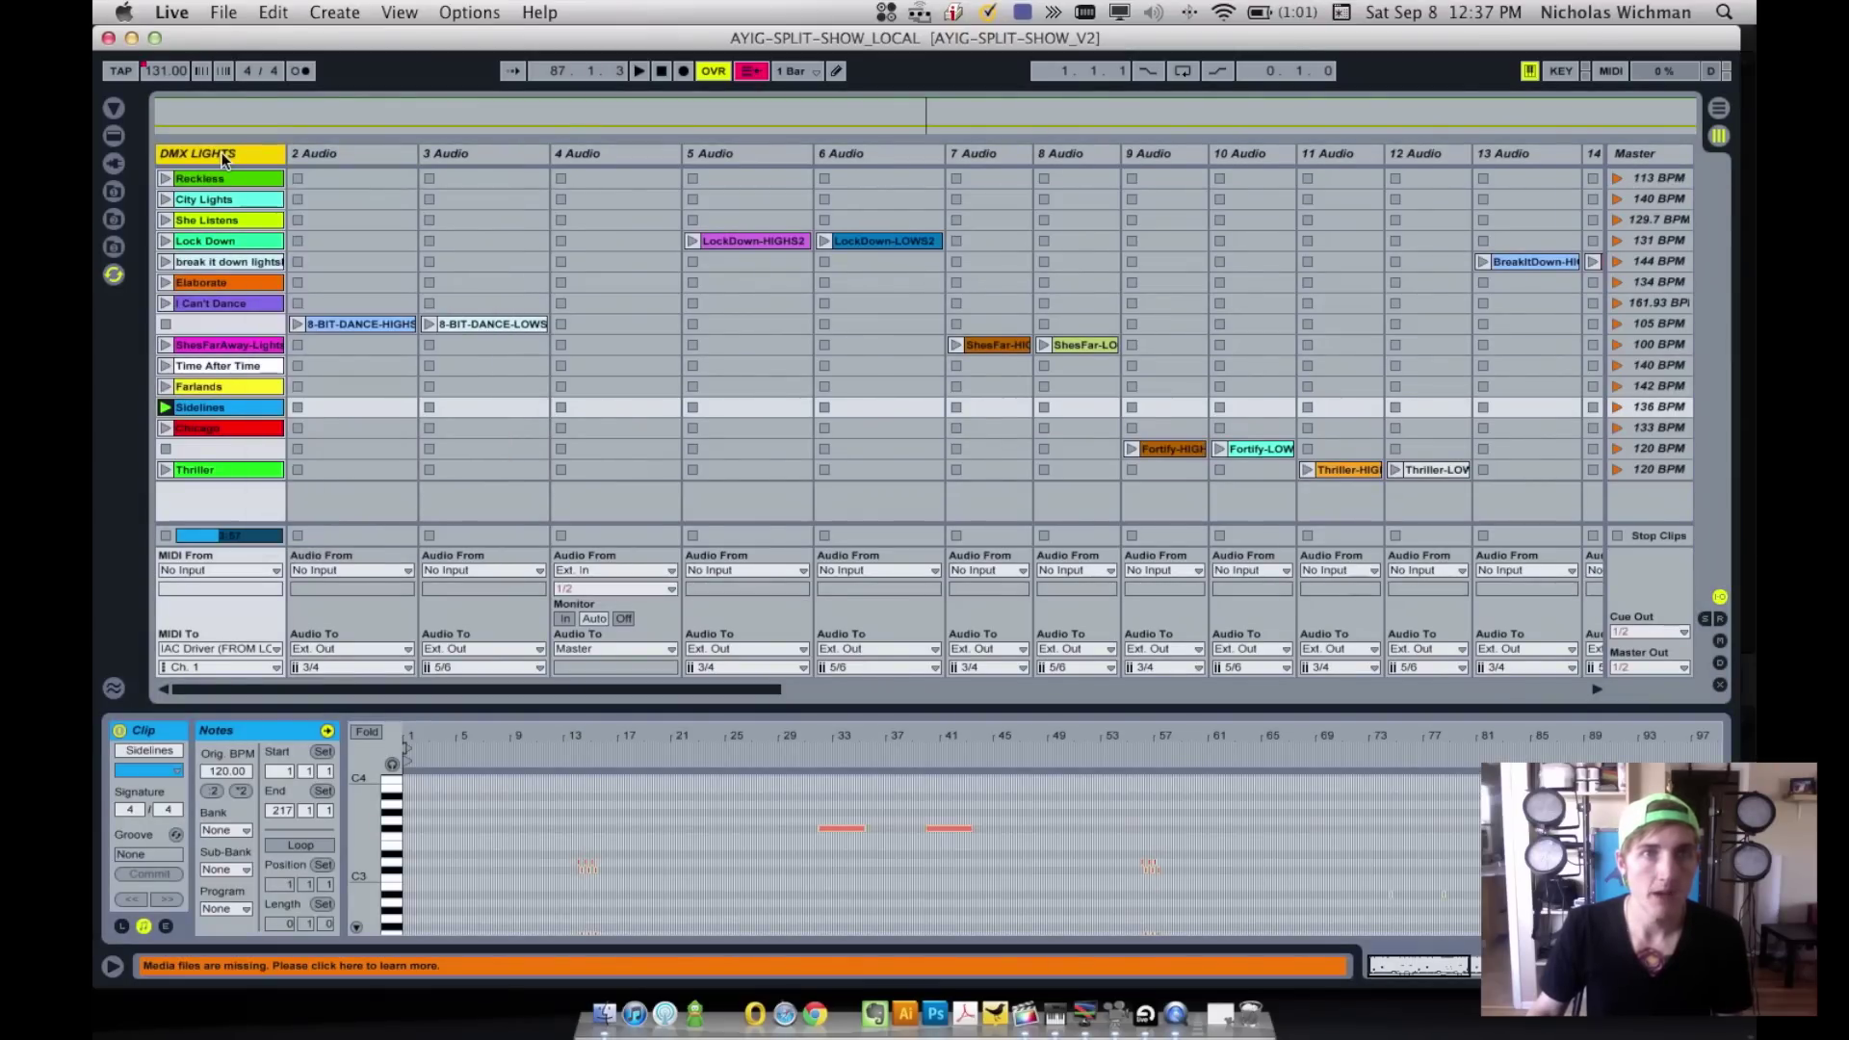
# - Inspect the context menu of the empty DMX LIGHTS slot in row 14 without inserting a clip
pyautogui.click(210, 452)
pyautogui.rightClick(204, 453)
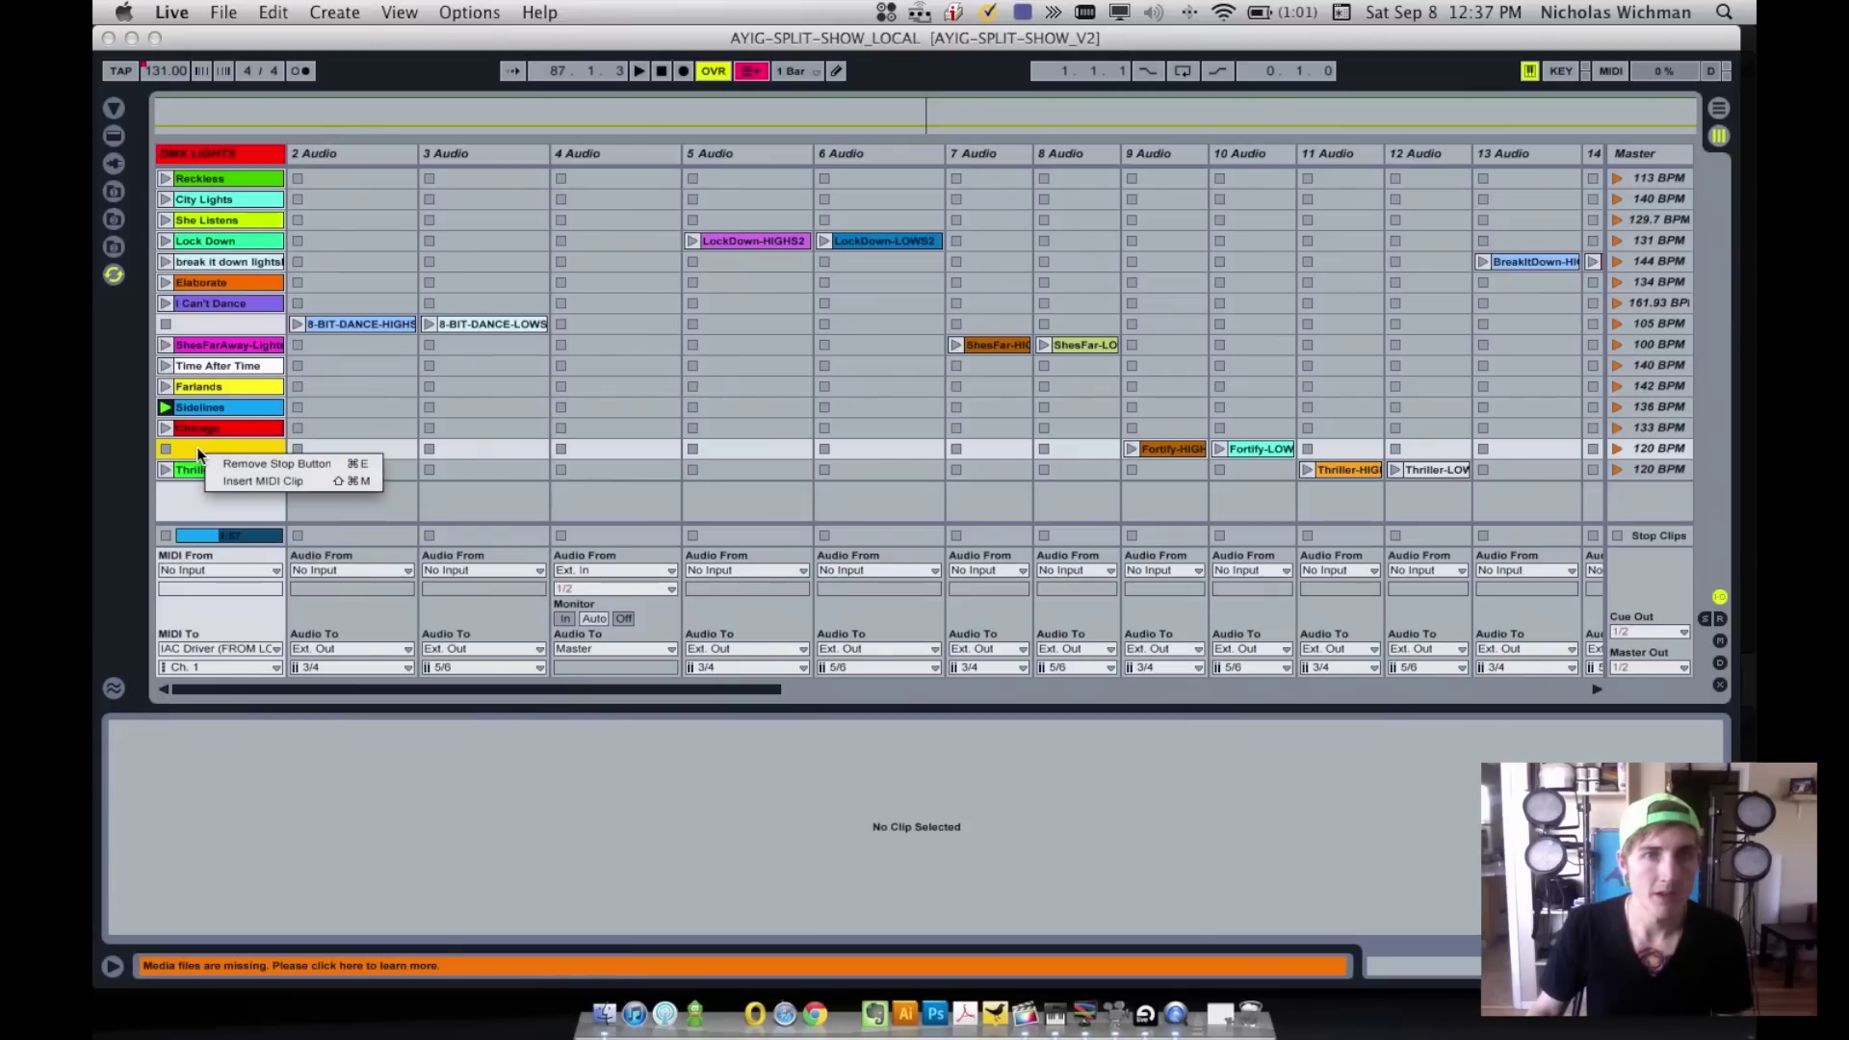
pyautogui.press('Escape')
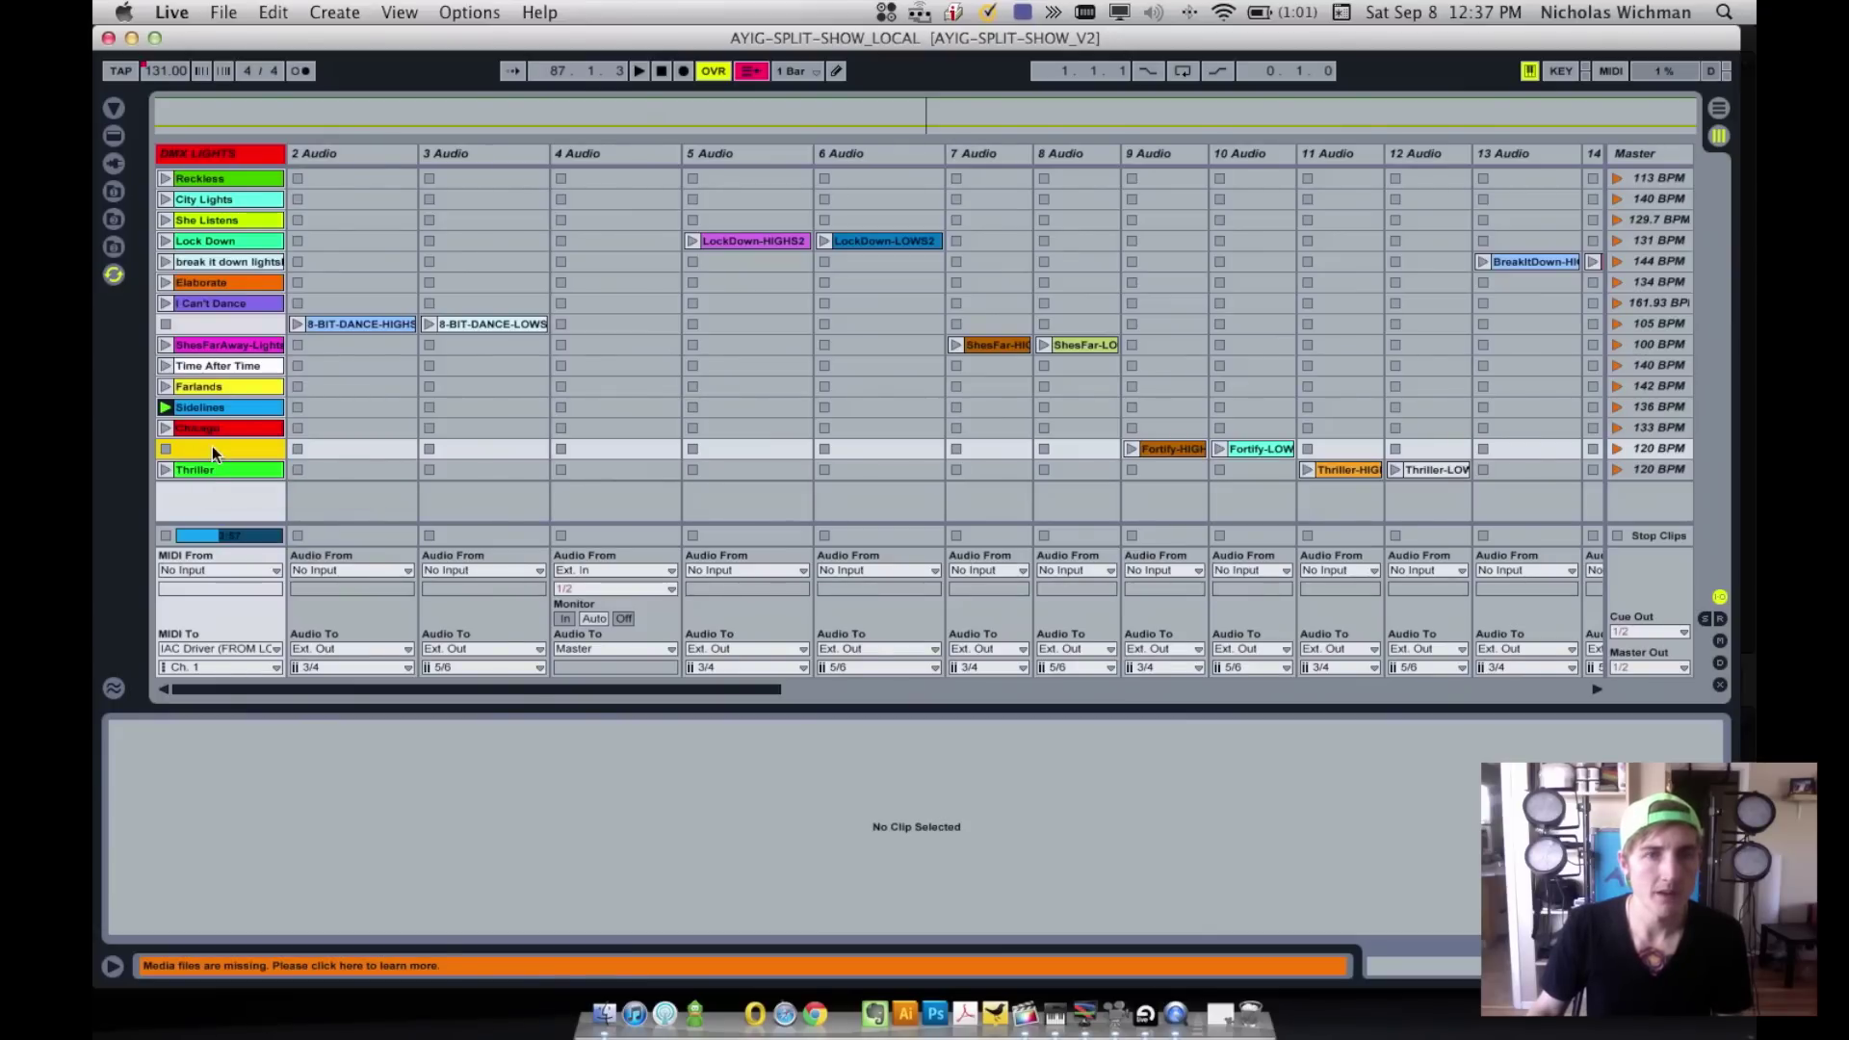
pyautogui.rightClick(212, 448)
pyautogui.click(168, 455)
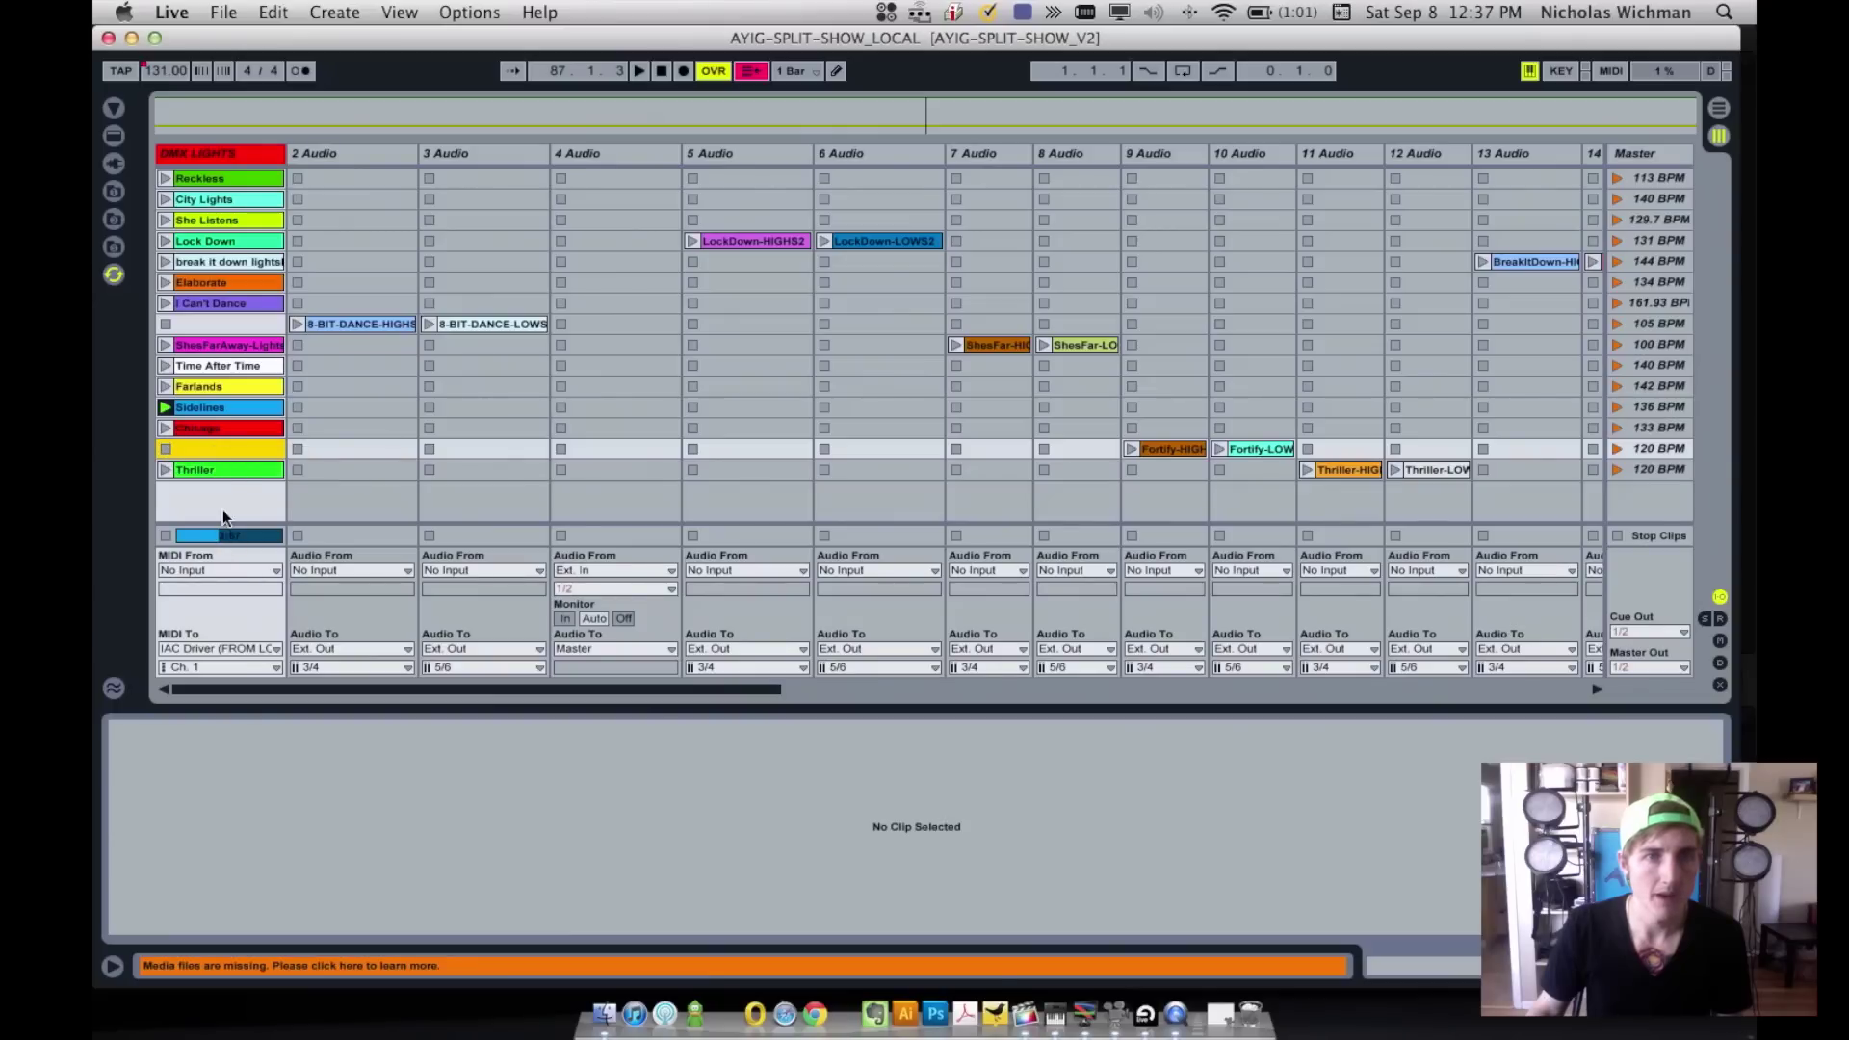
# - View the Thriller clip, then check the options for the empty slot above it and the Chicago clip
pyautogui.click(223, 467)
pyautogui.click(224, 448)
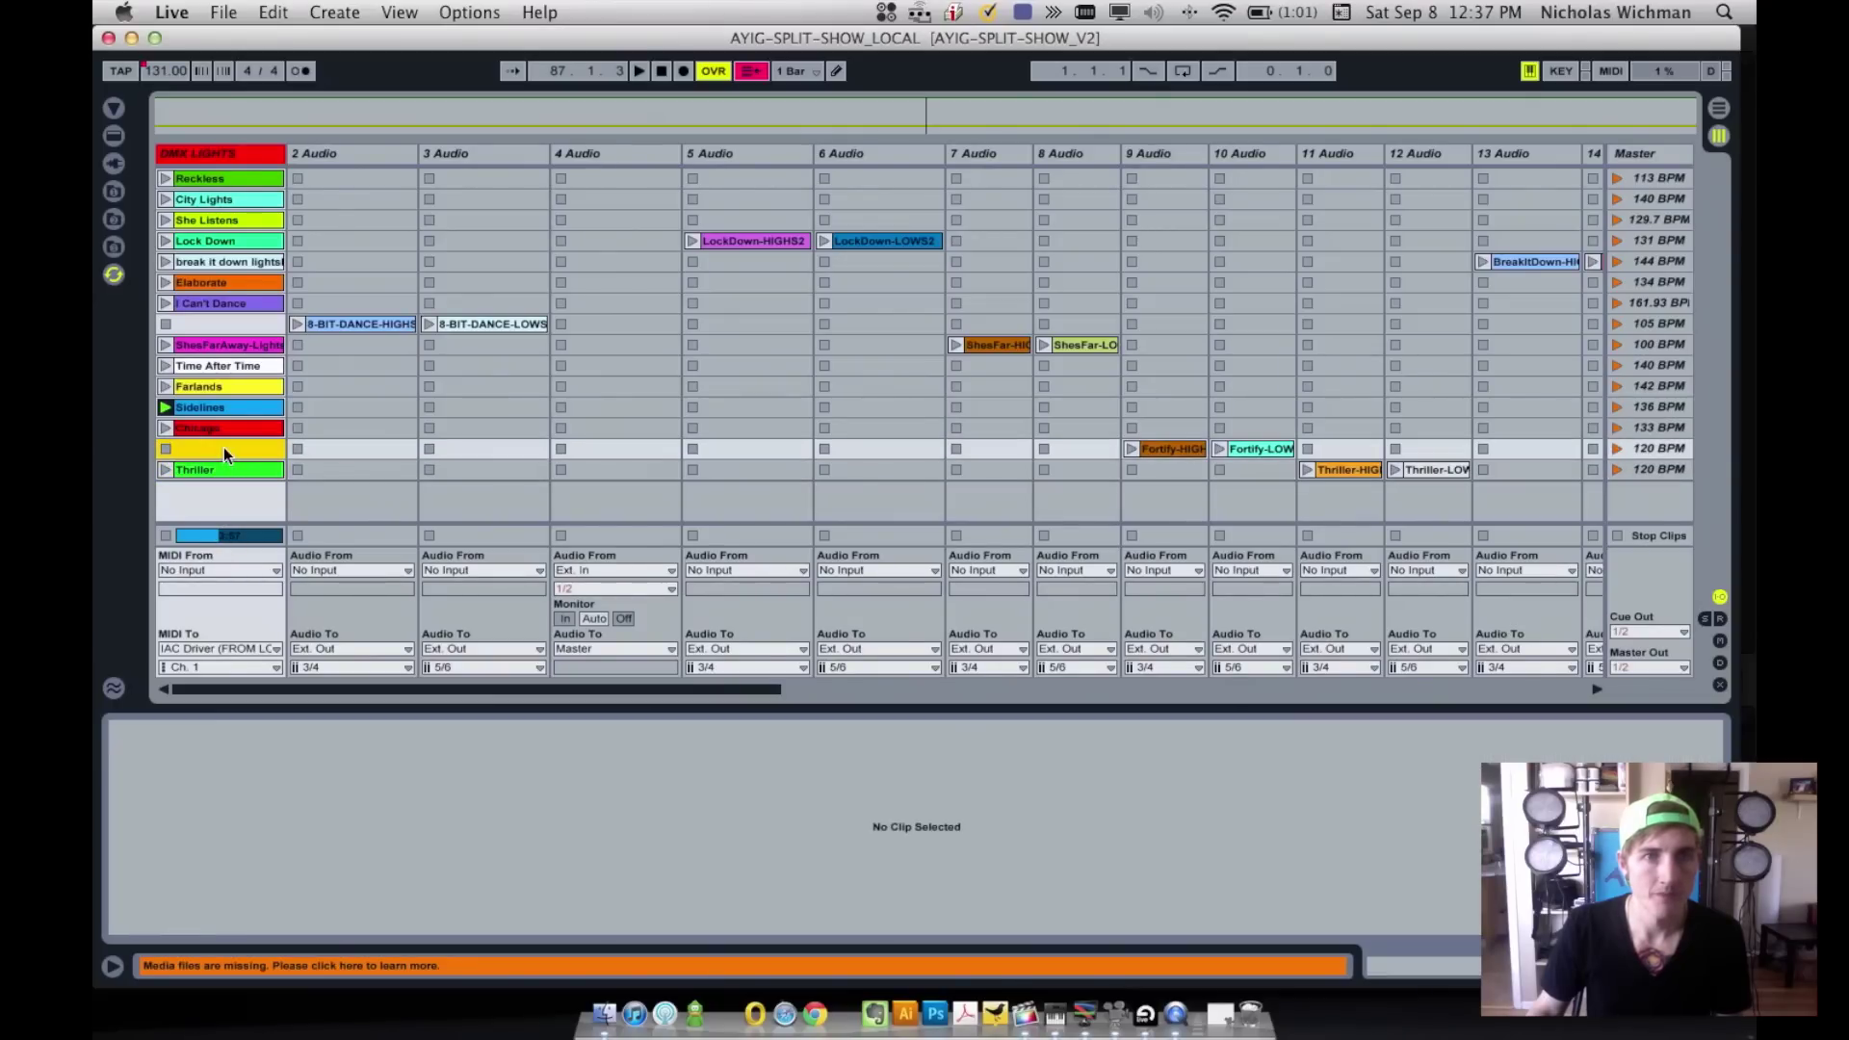
pyautogui.rightClick(223, 447)
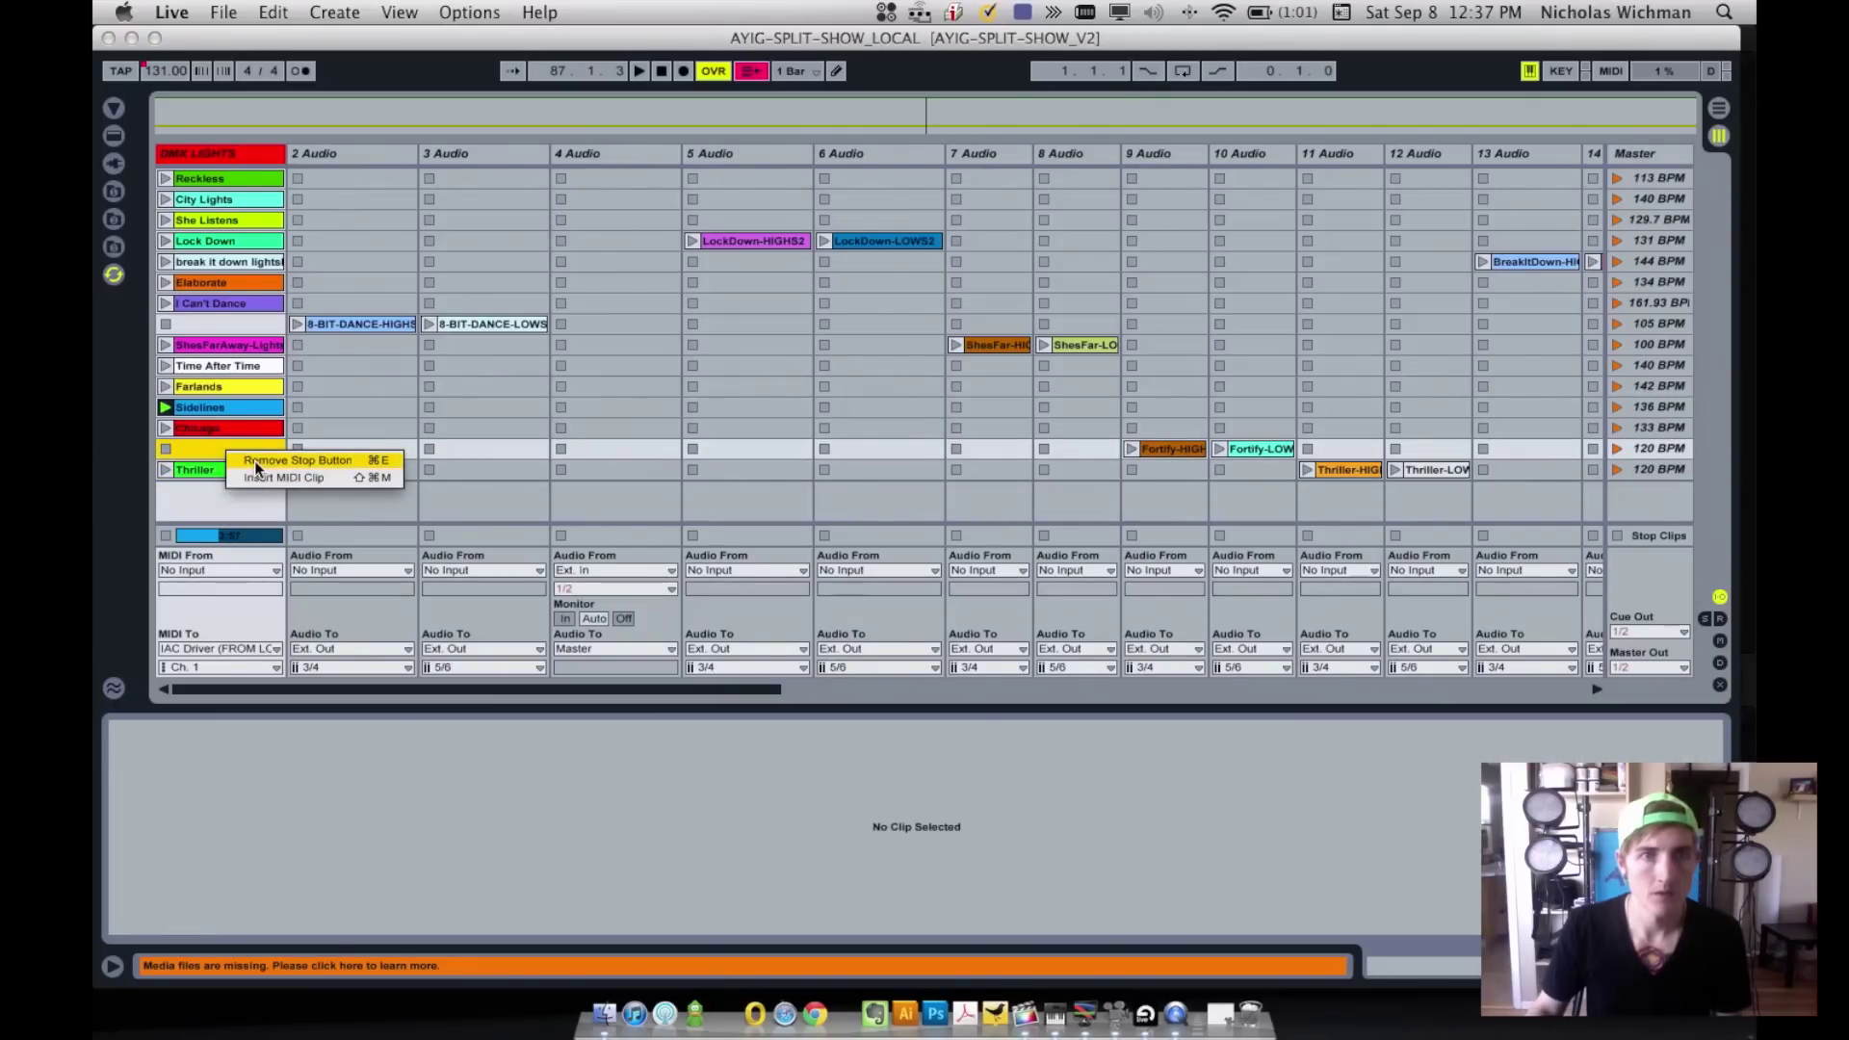
pyautogui.click(197, 449)
pyautogui.rightClick(193, 450)
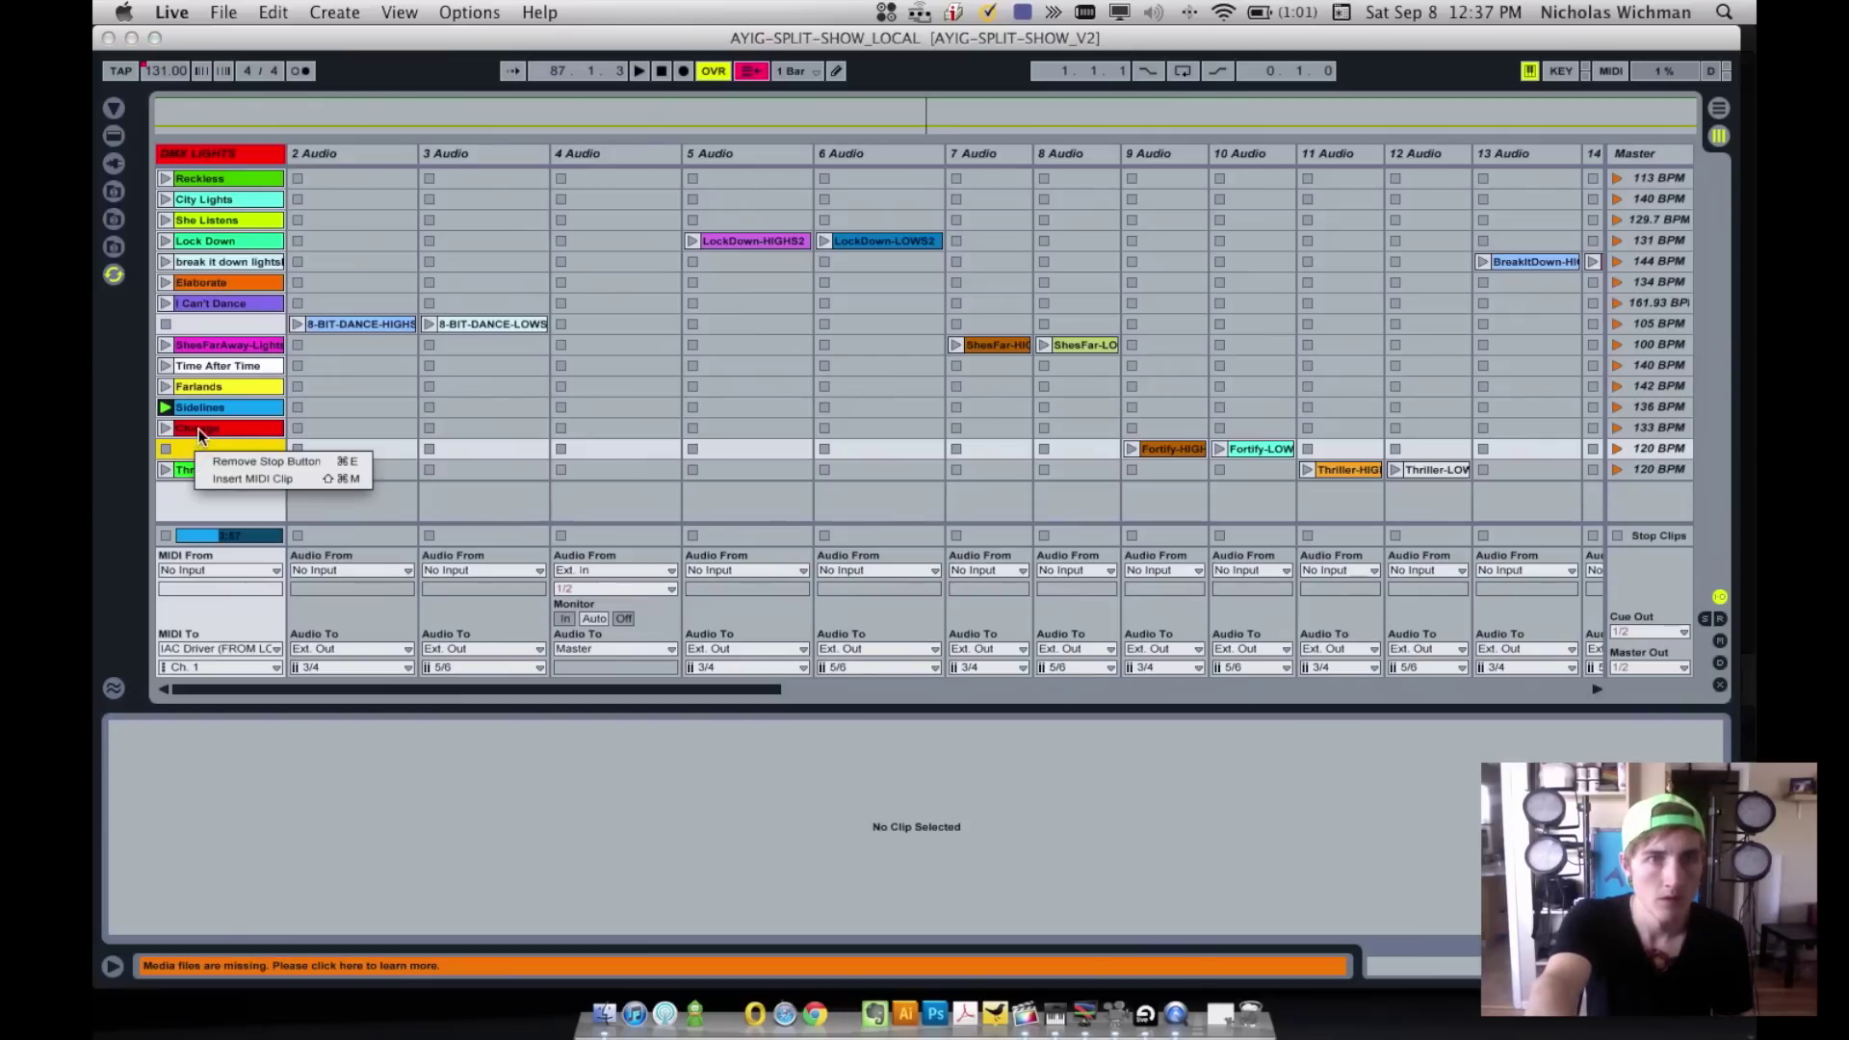
pyautogui.click(198, 429)
pyautogui.rightClick(199, 430)
pyautogui.press('Escape')
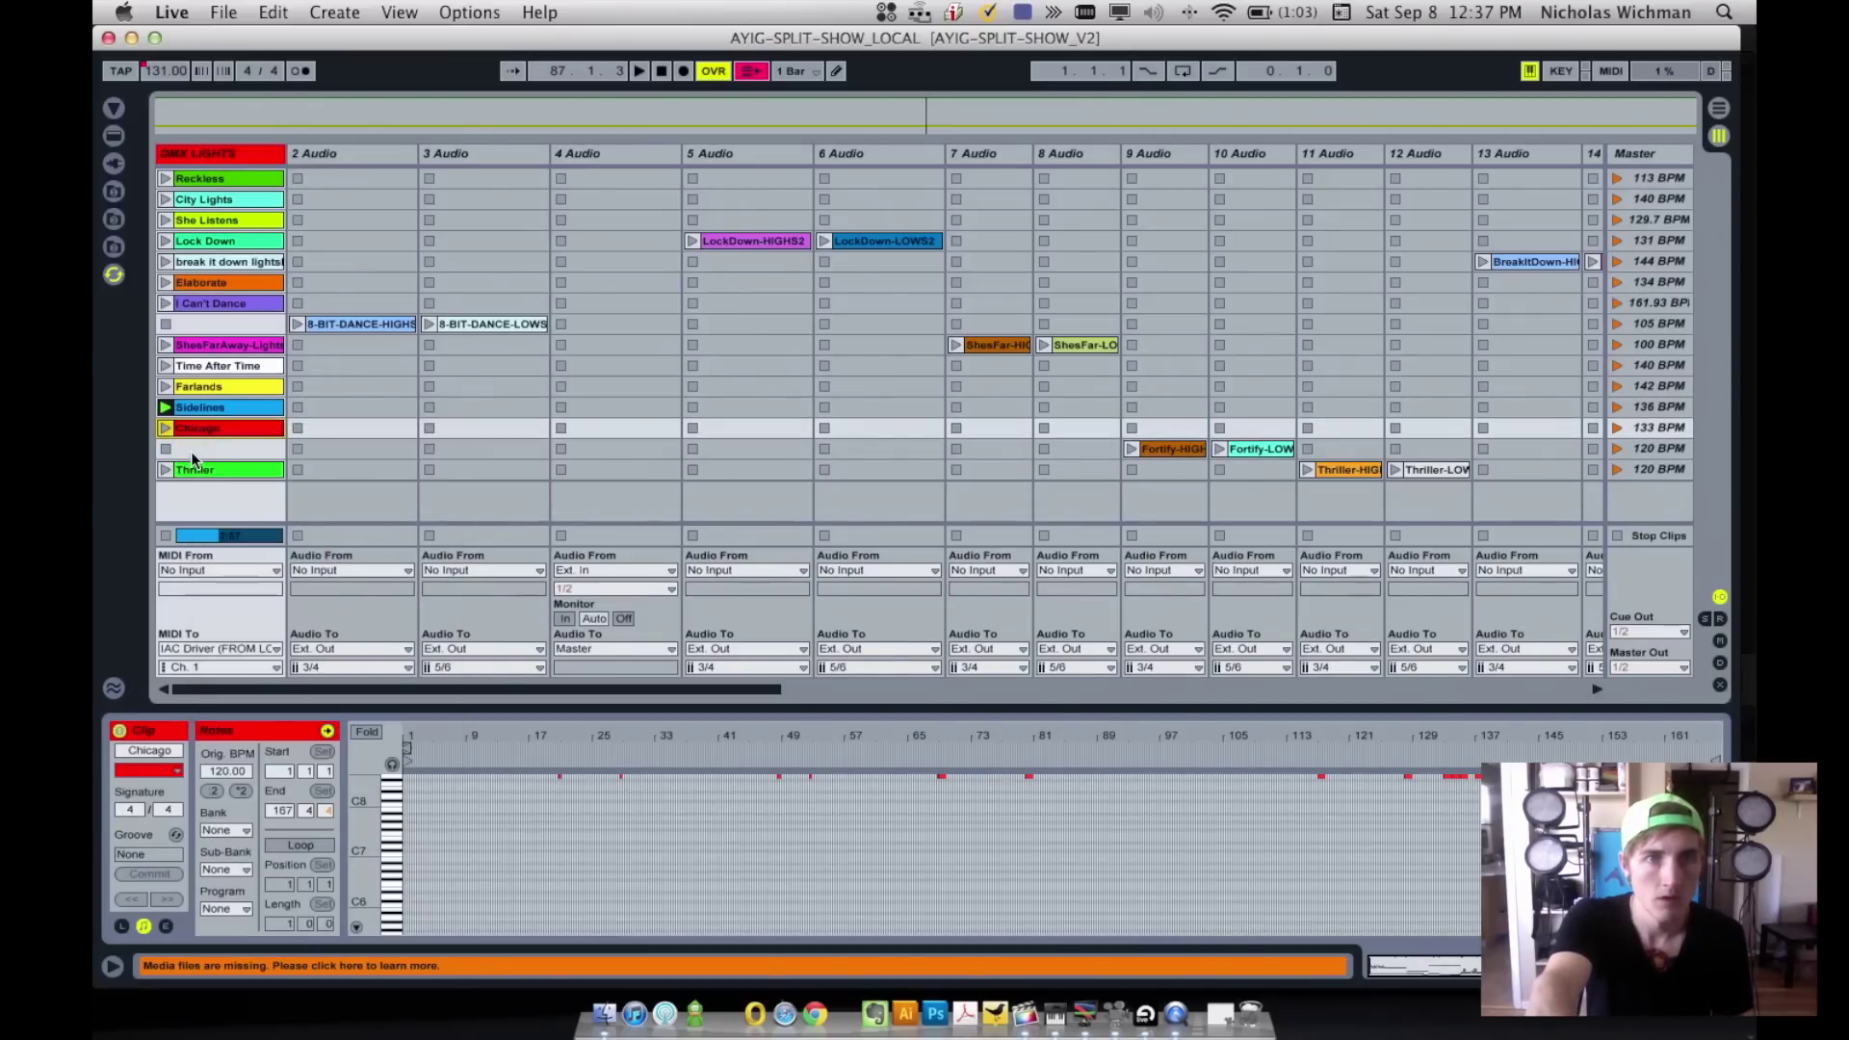
# - Stay in Ableton Live, select the empty slot below Chicago and scroll the session right
pyautogui.press('super+Tab')
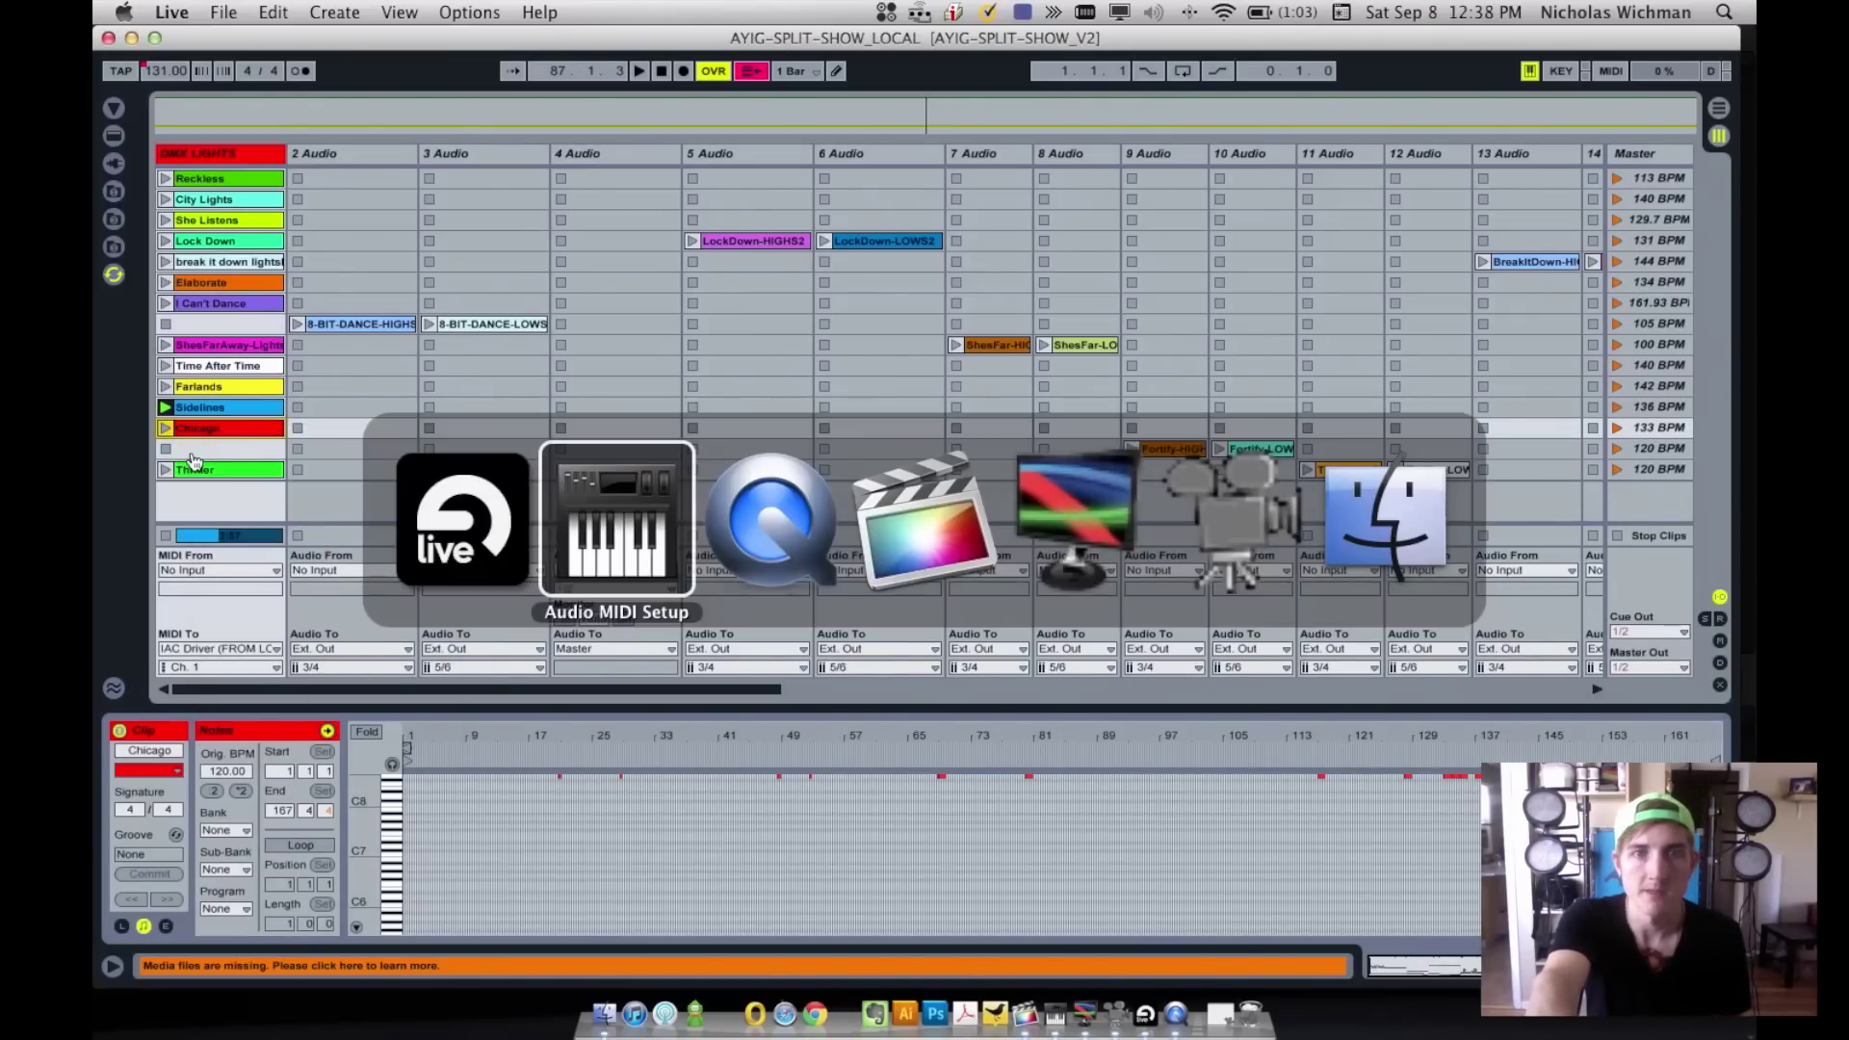
pyautogui.press('super+shift+Tab')
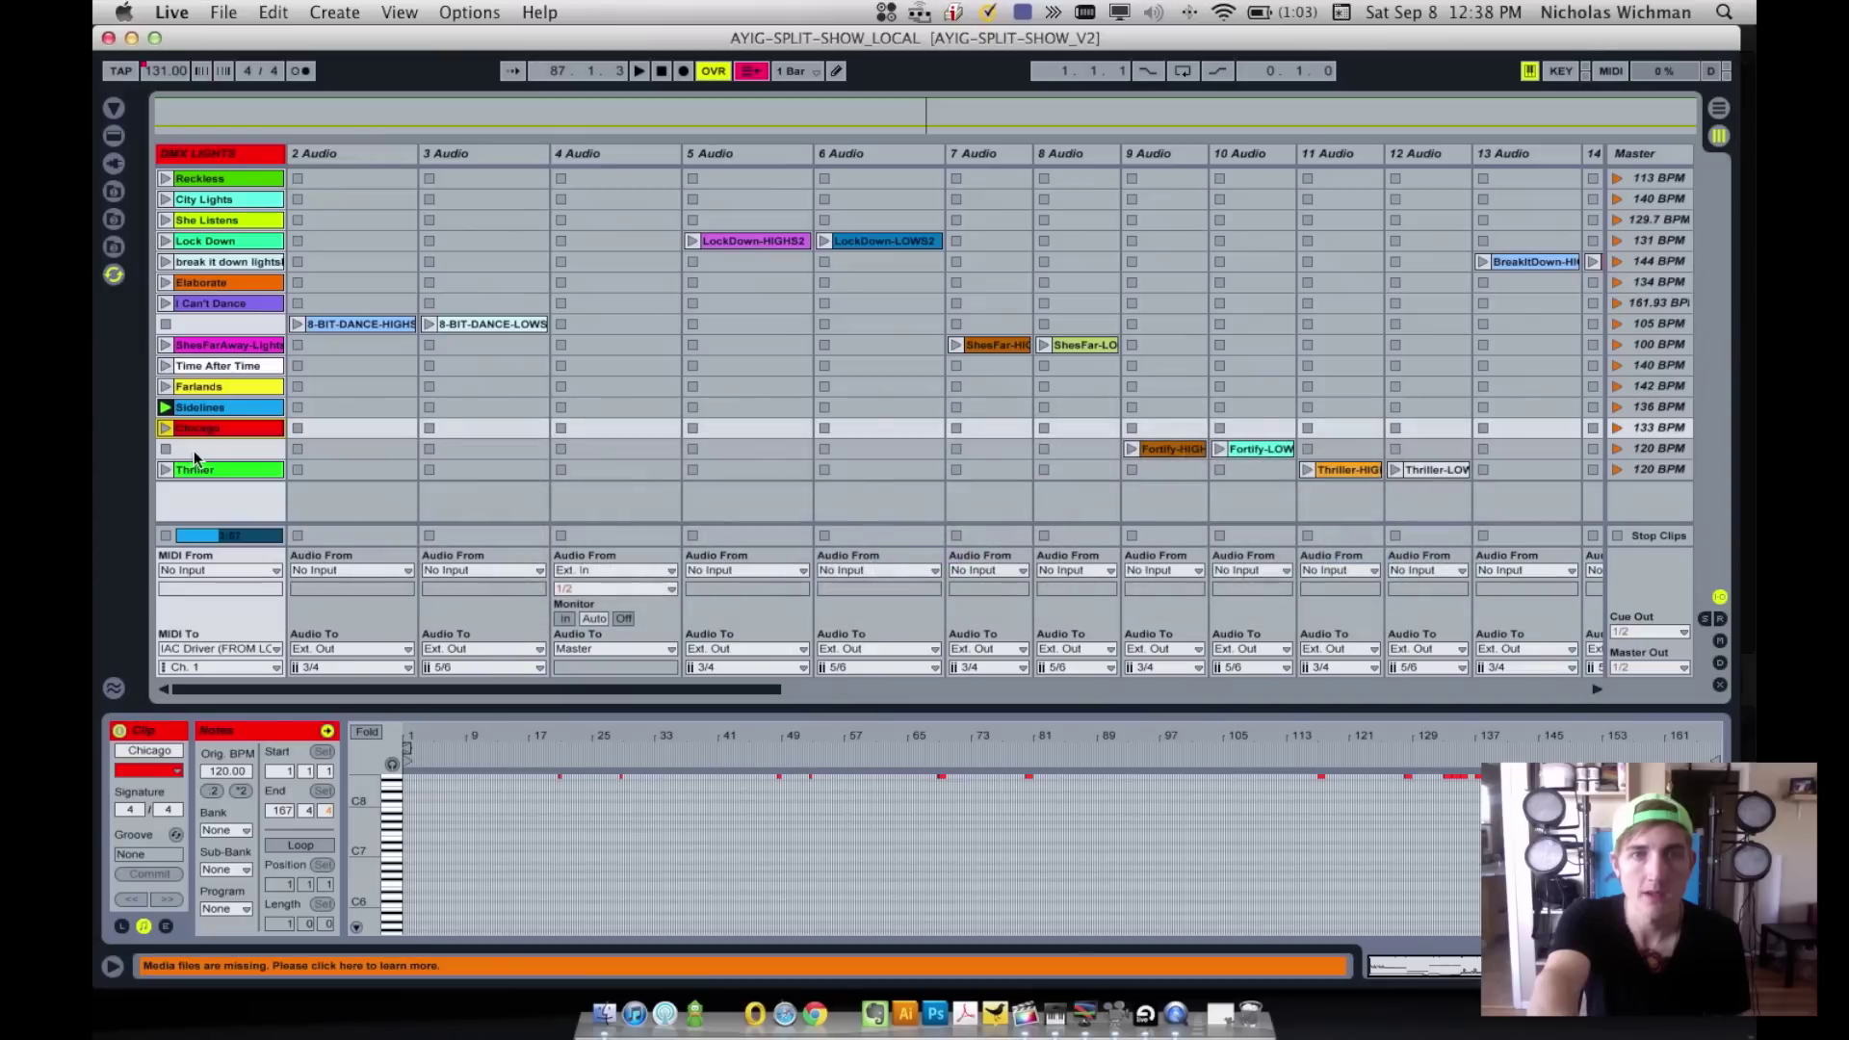
pyautogui.click(195, 449)
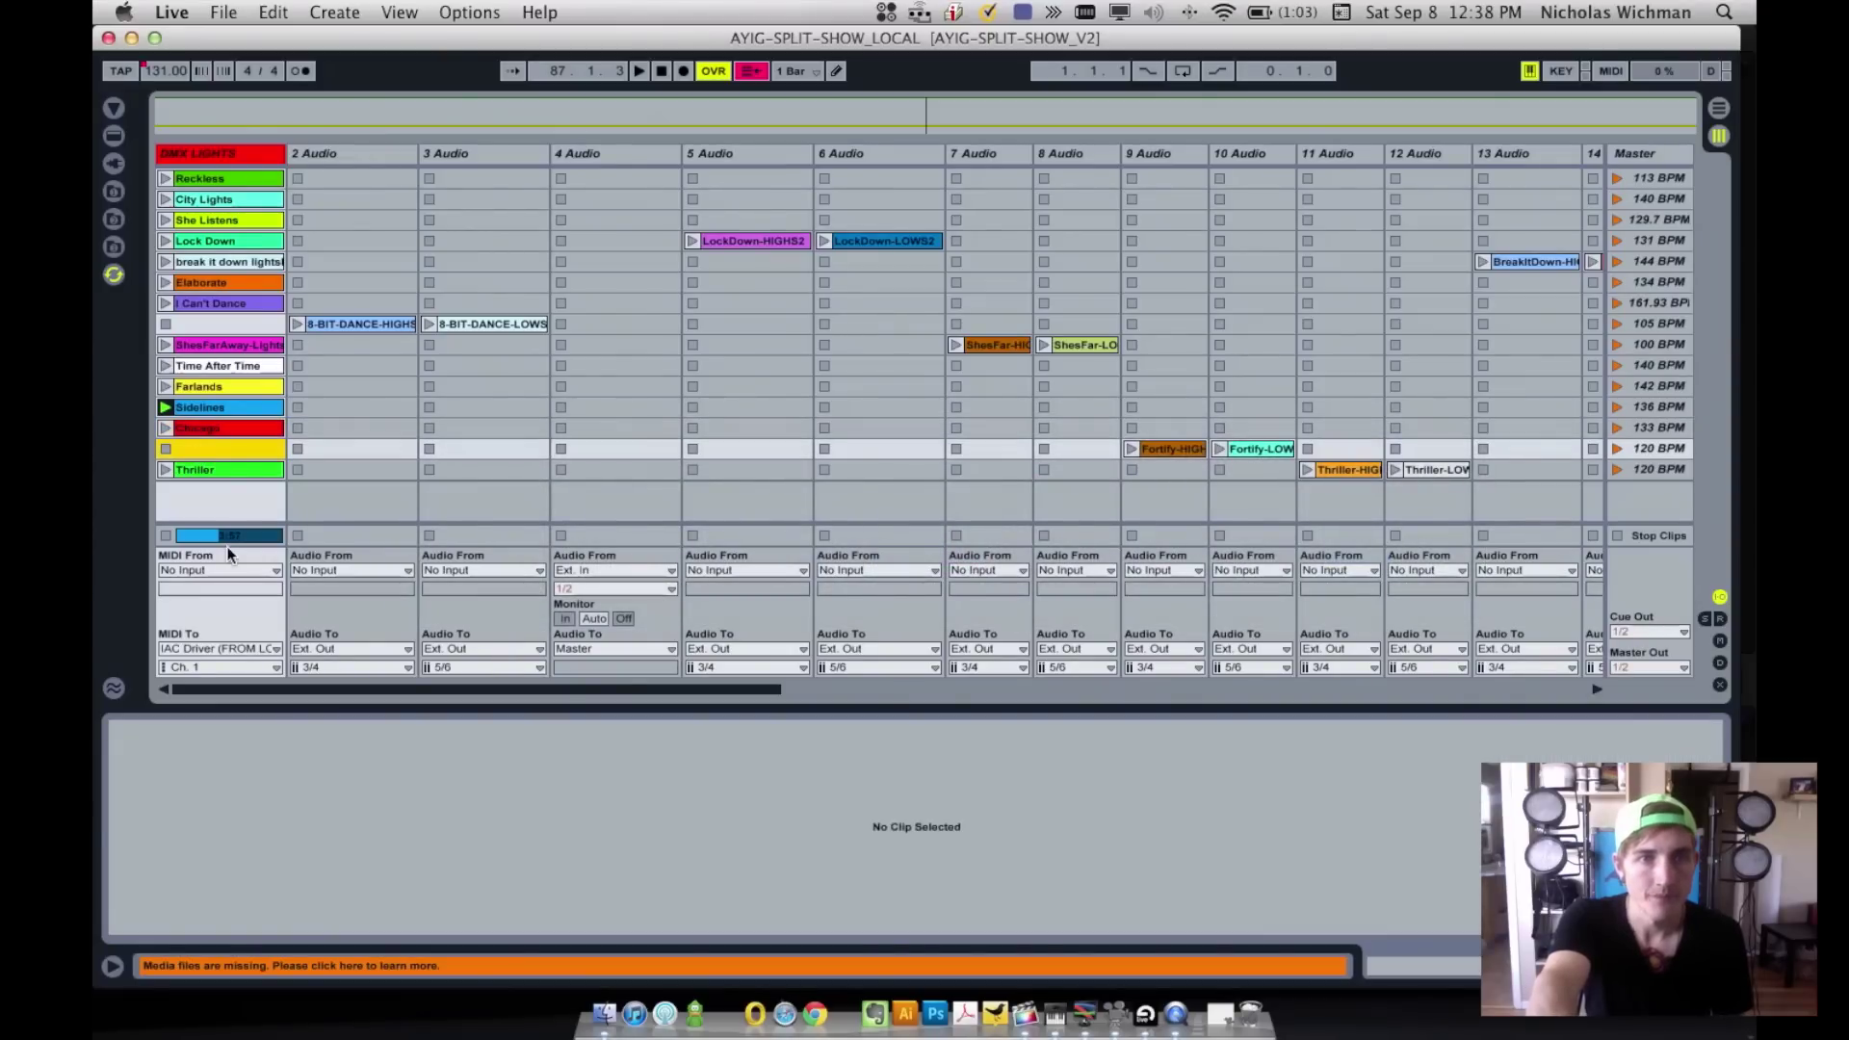
pyautogui.hscroll(2, 425, 551)
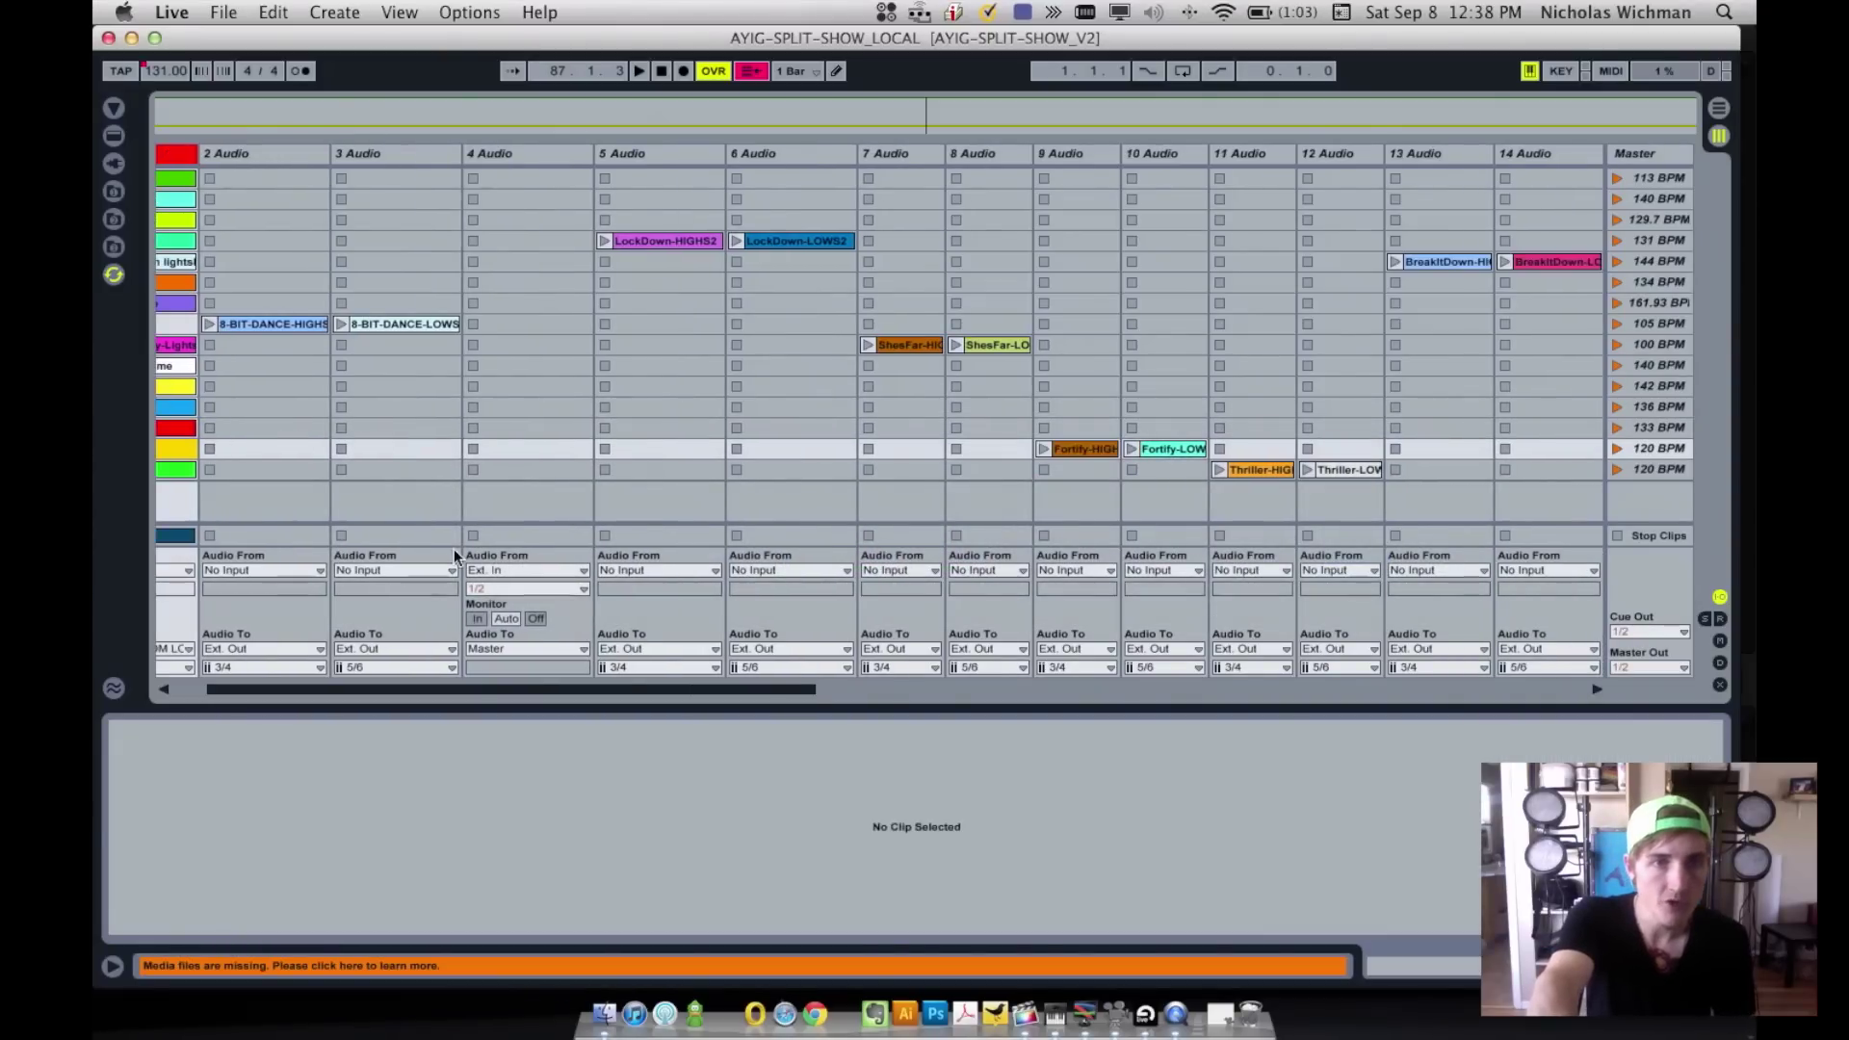
# - Toggle the mixer, track delay and crossfader sections, then scroll back to the DMX LIGHTS track
pyautogui.click(1719, 638)
pyautogui.click(1722, 620)
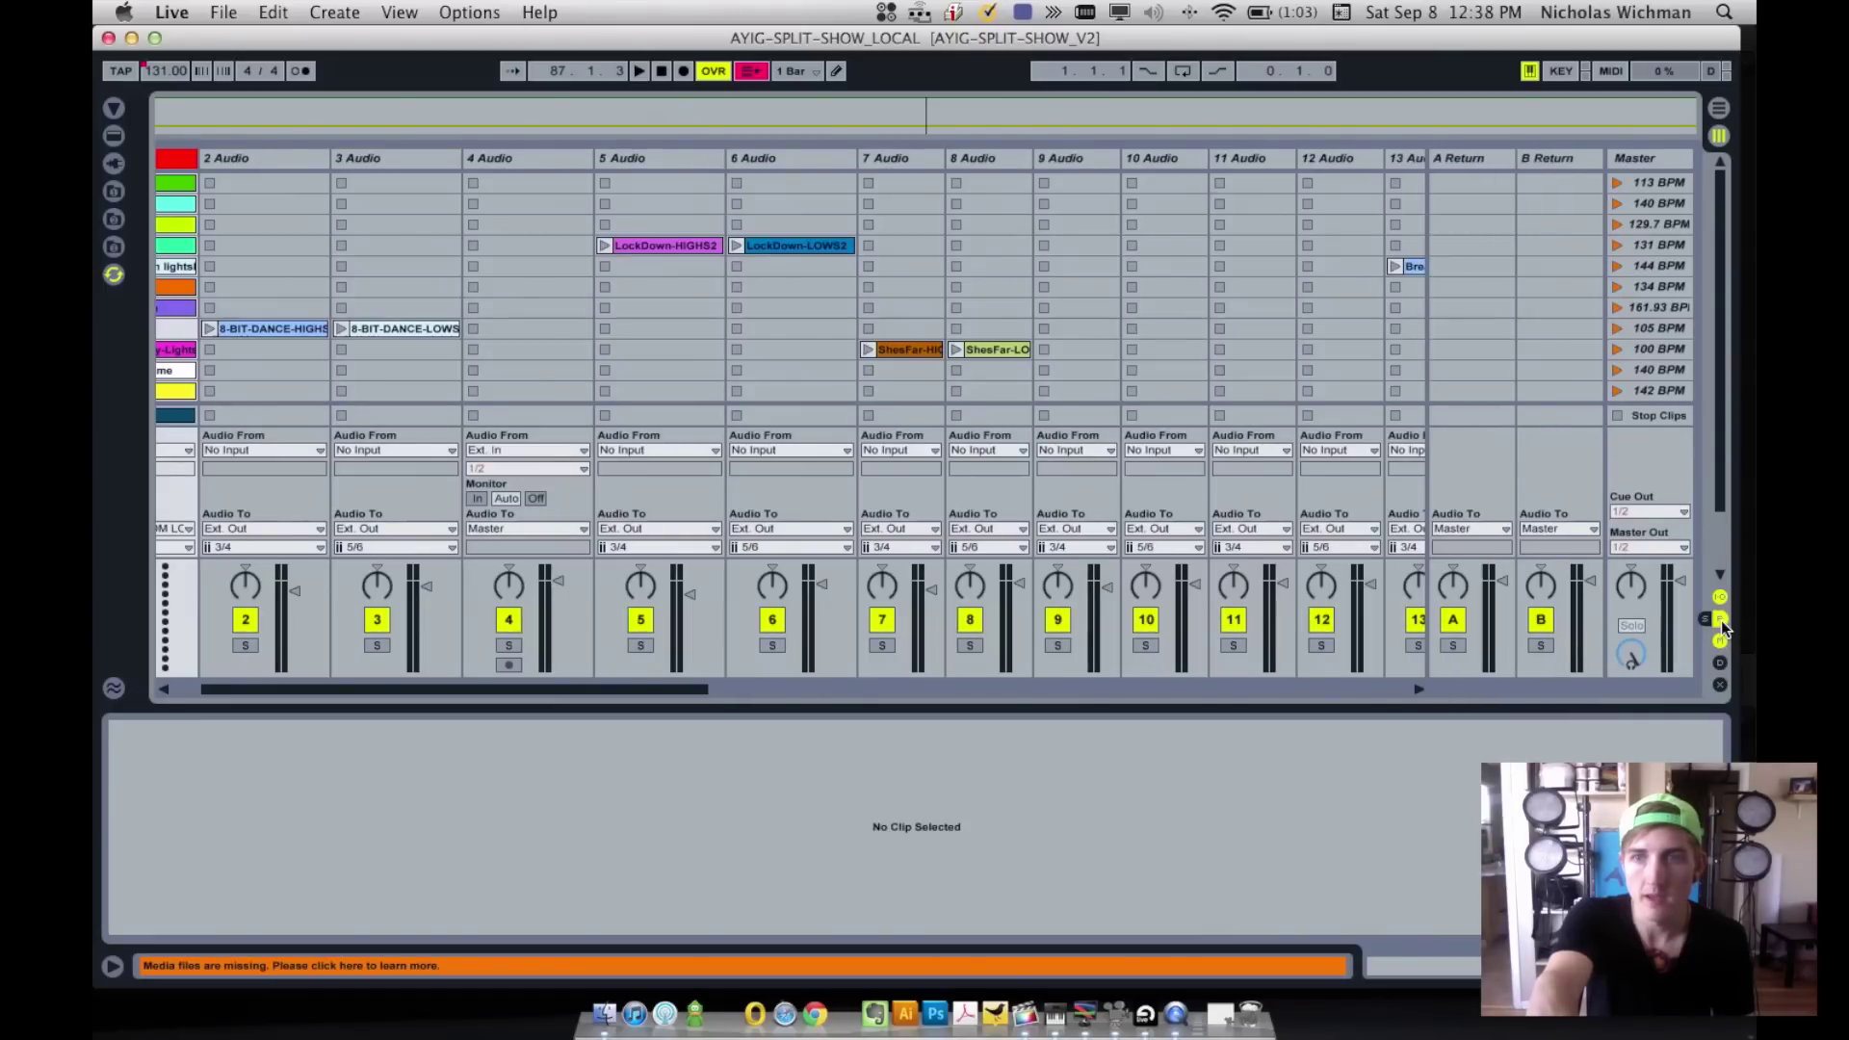
pyautogui.click(1720, 662)
pyautogui.click(1720, 685)
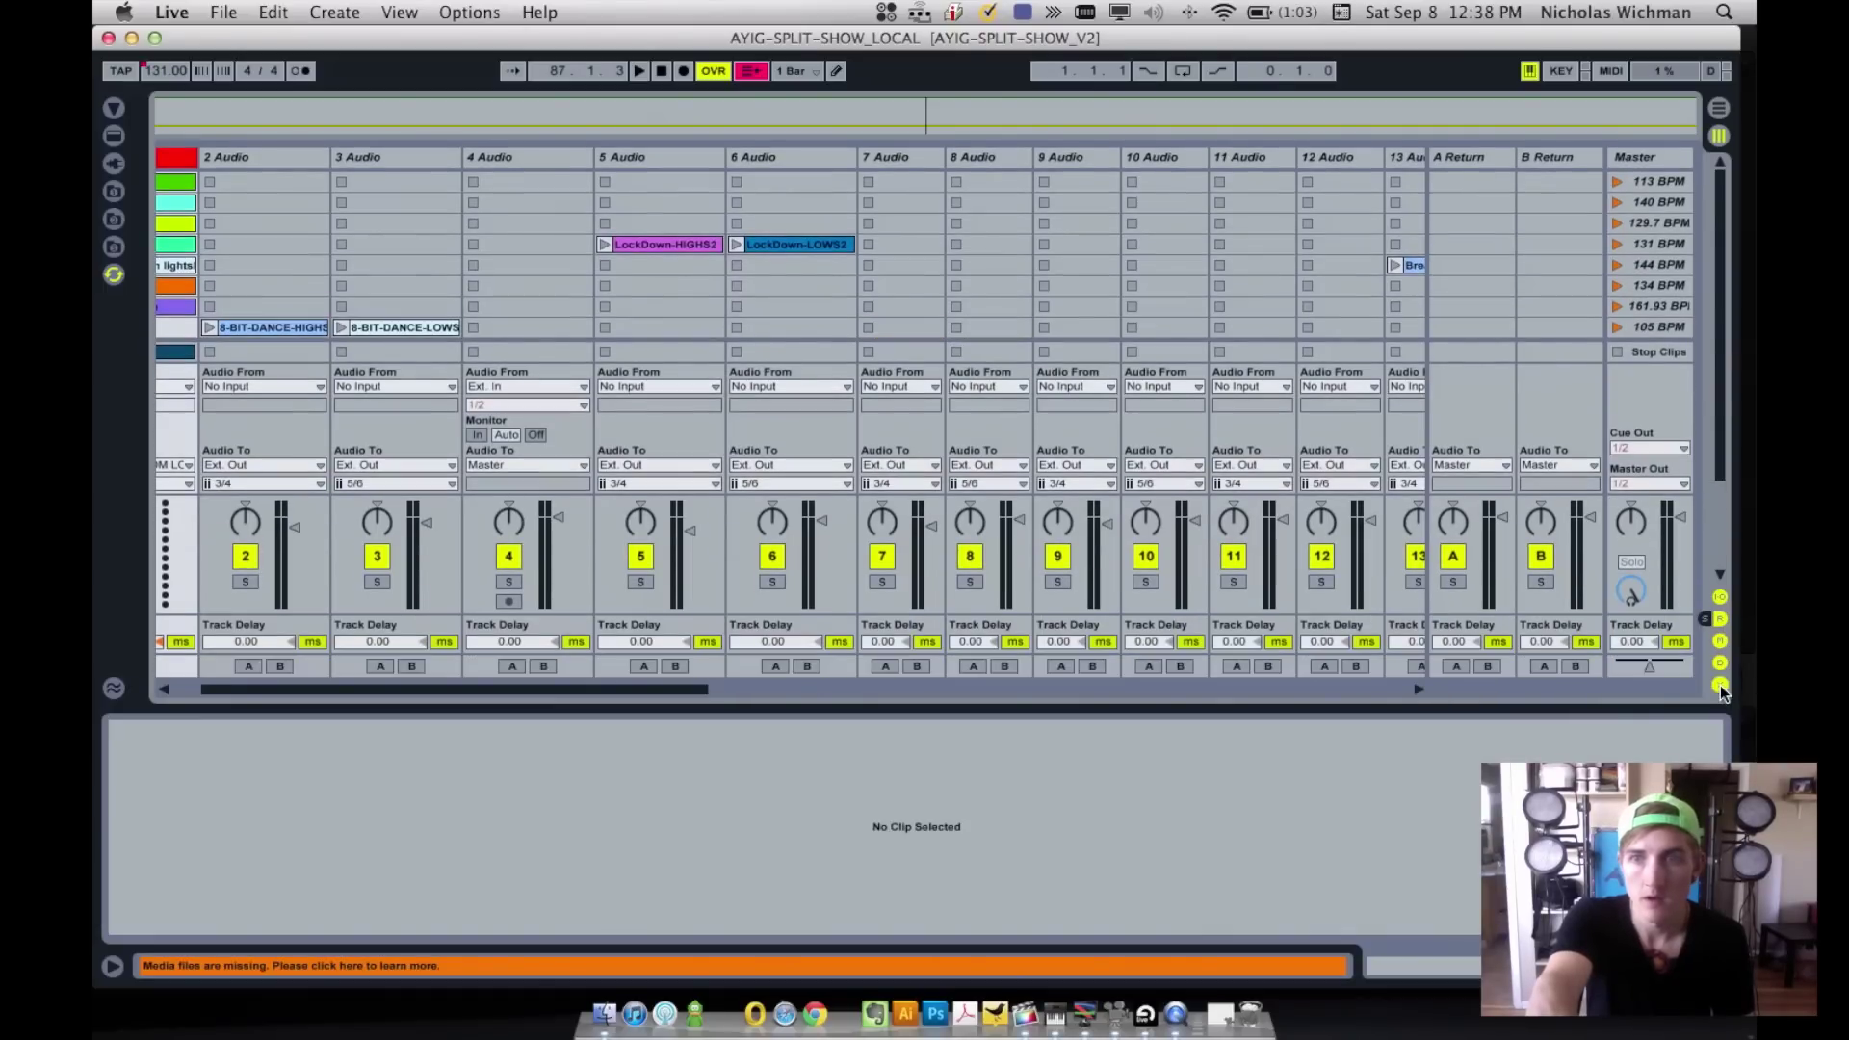
pyautogui.click(1720, 685)
pyautogui.click(1720, 660)
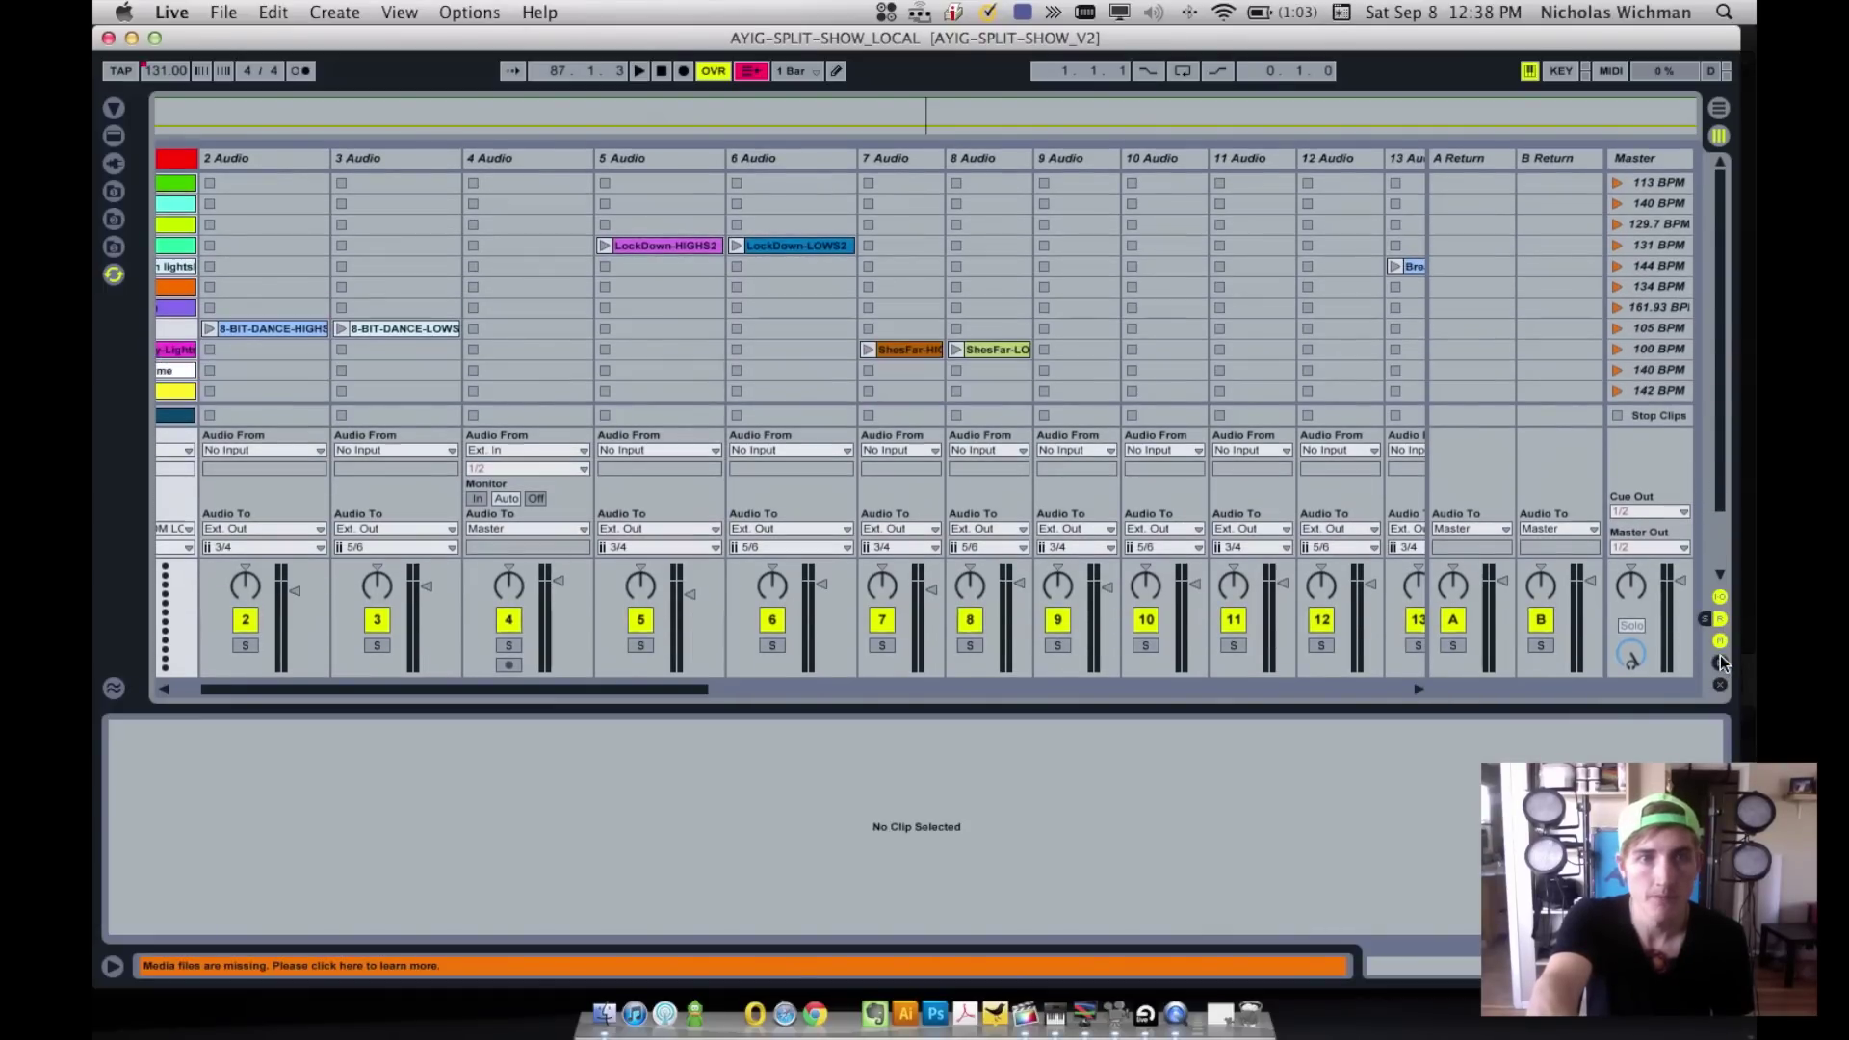
pyautogui.hscroll(-3, 1482, 591)
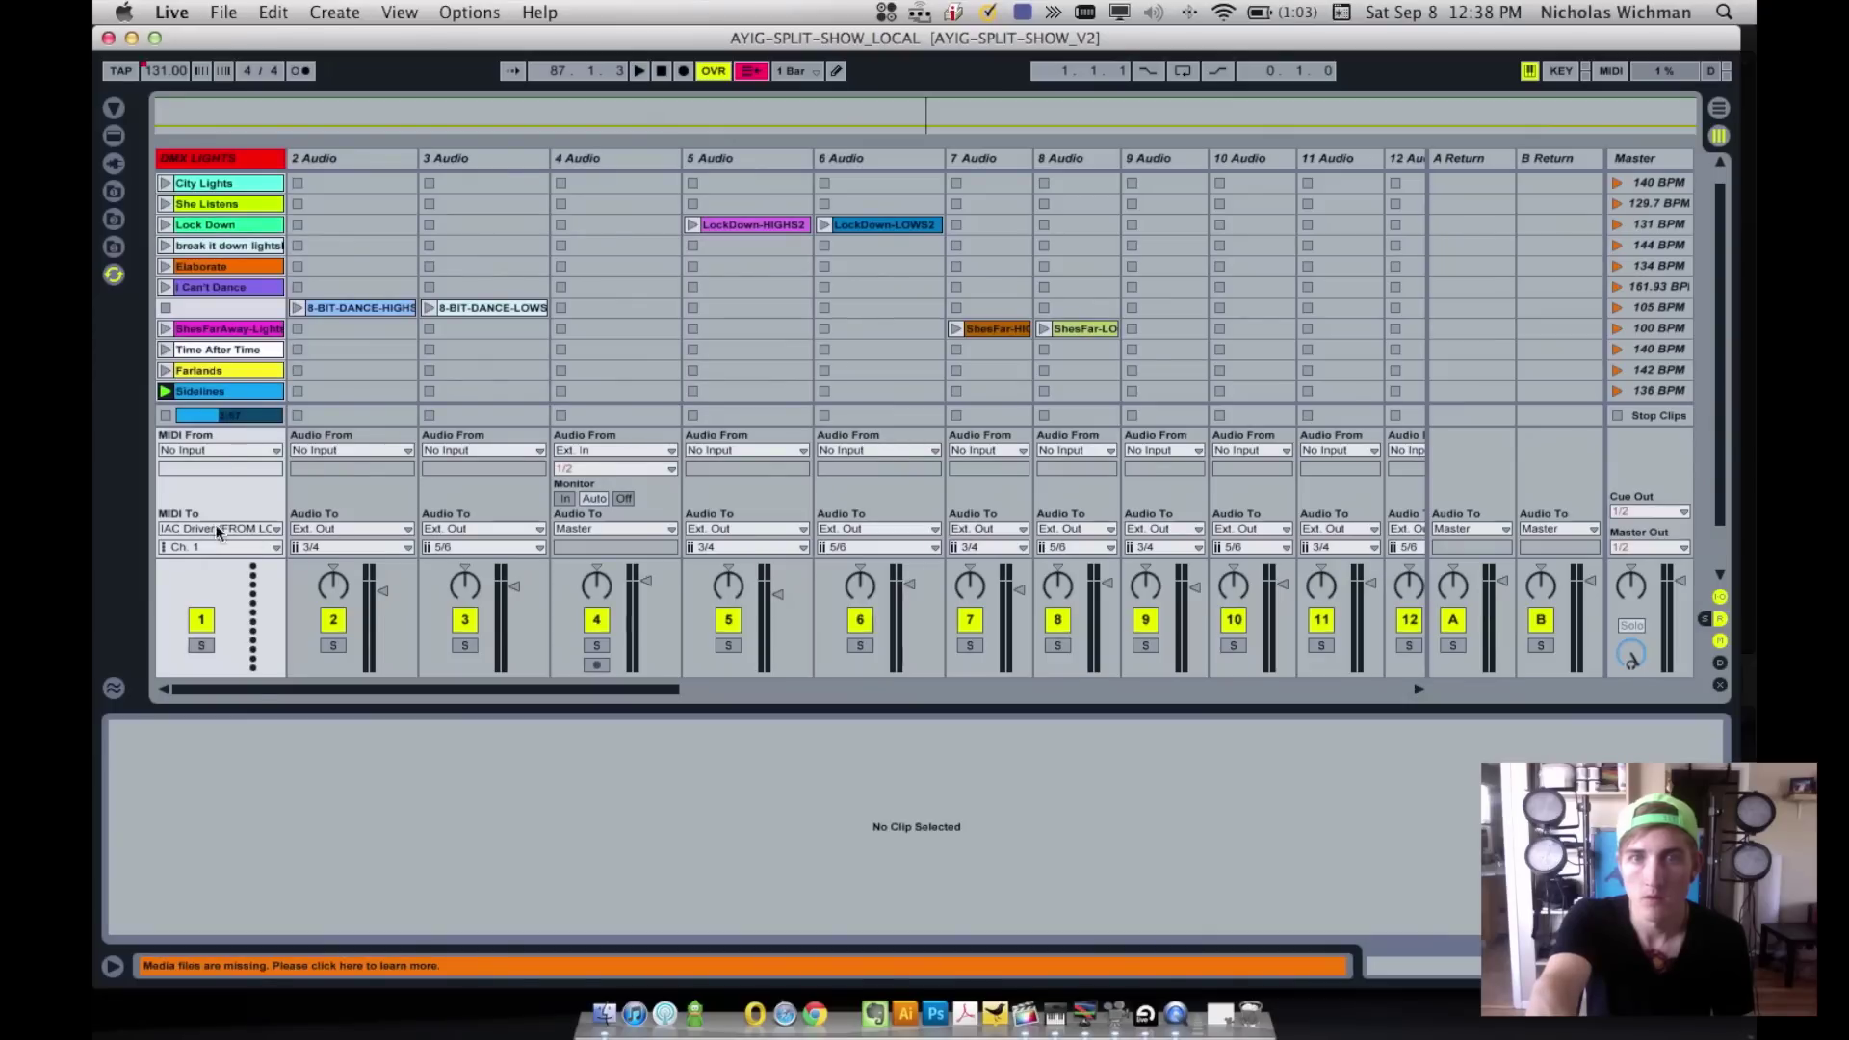
# - Confirm DMX LIGHTS uses MIDI From No Input and MIDI To IAC Driver, then choose Configure…
pyautogui.click(223, 450)
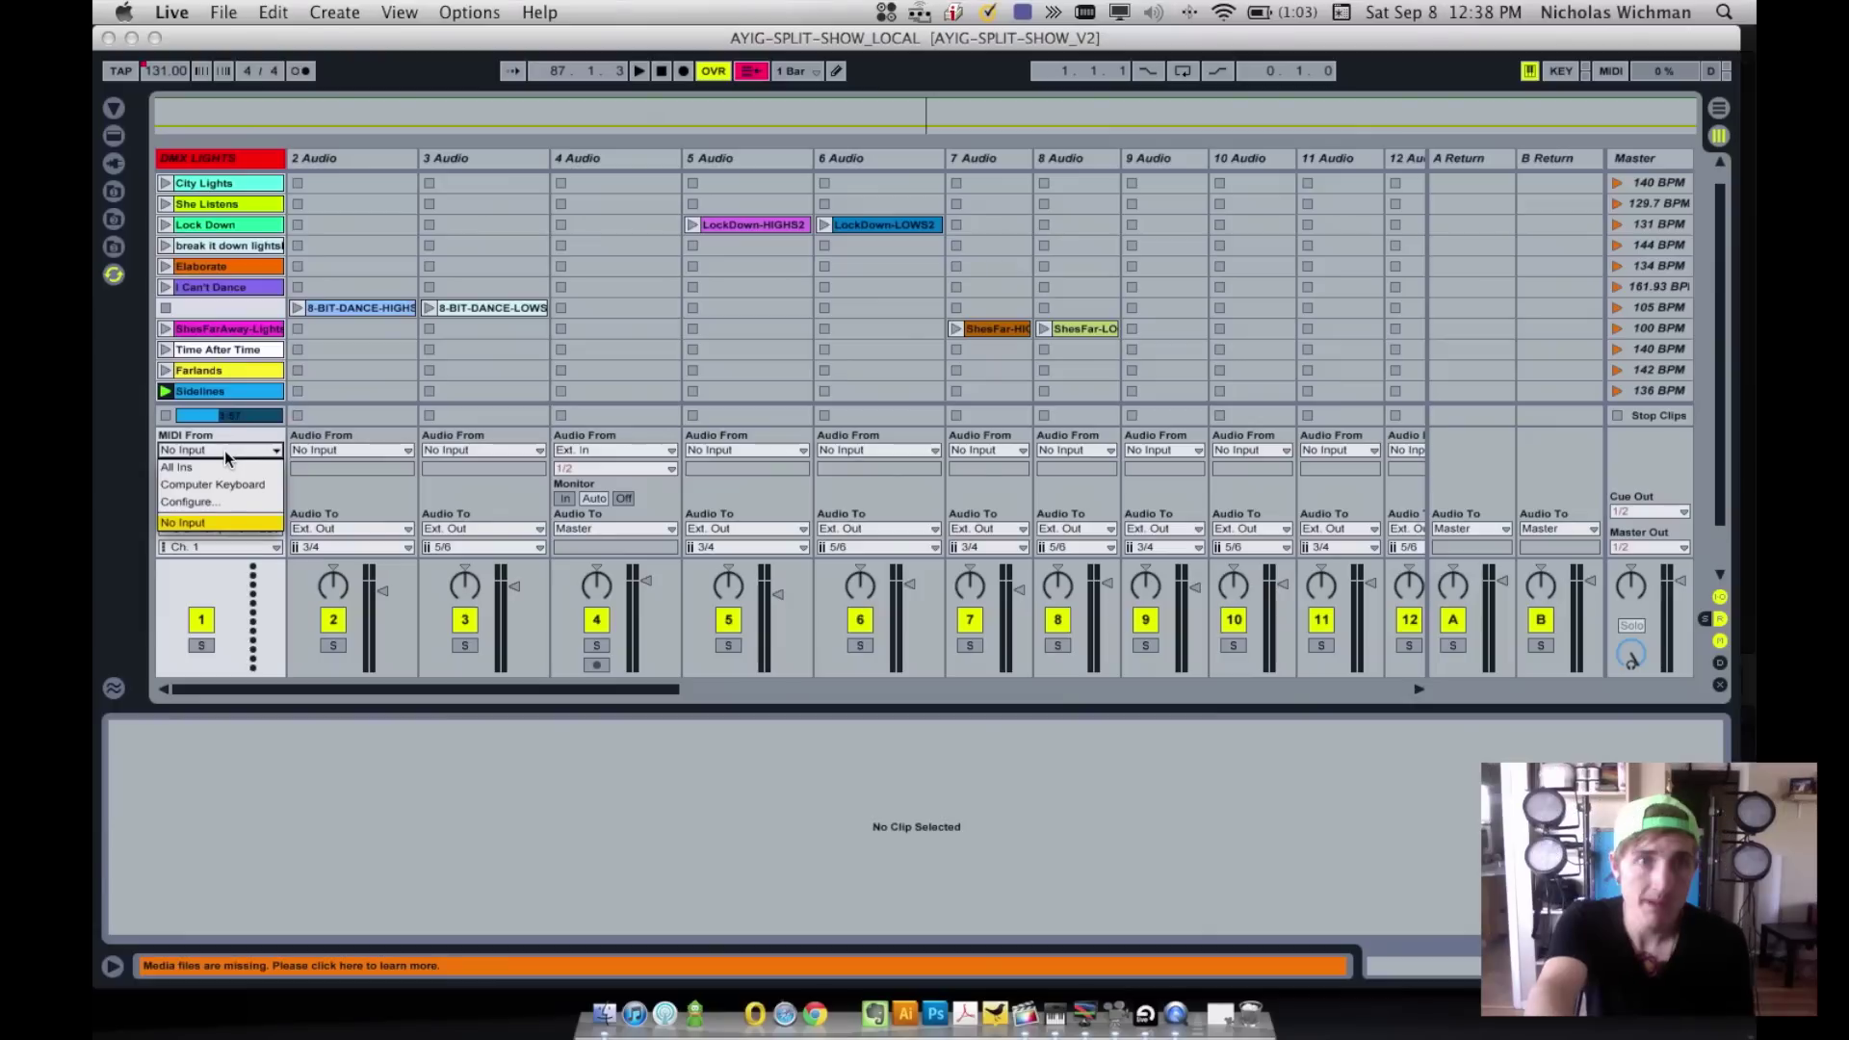
pyautogui.click(224, 450)
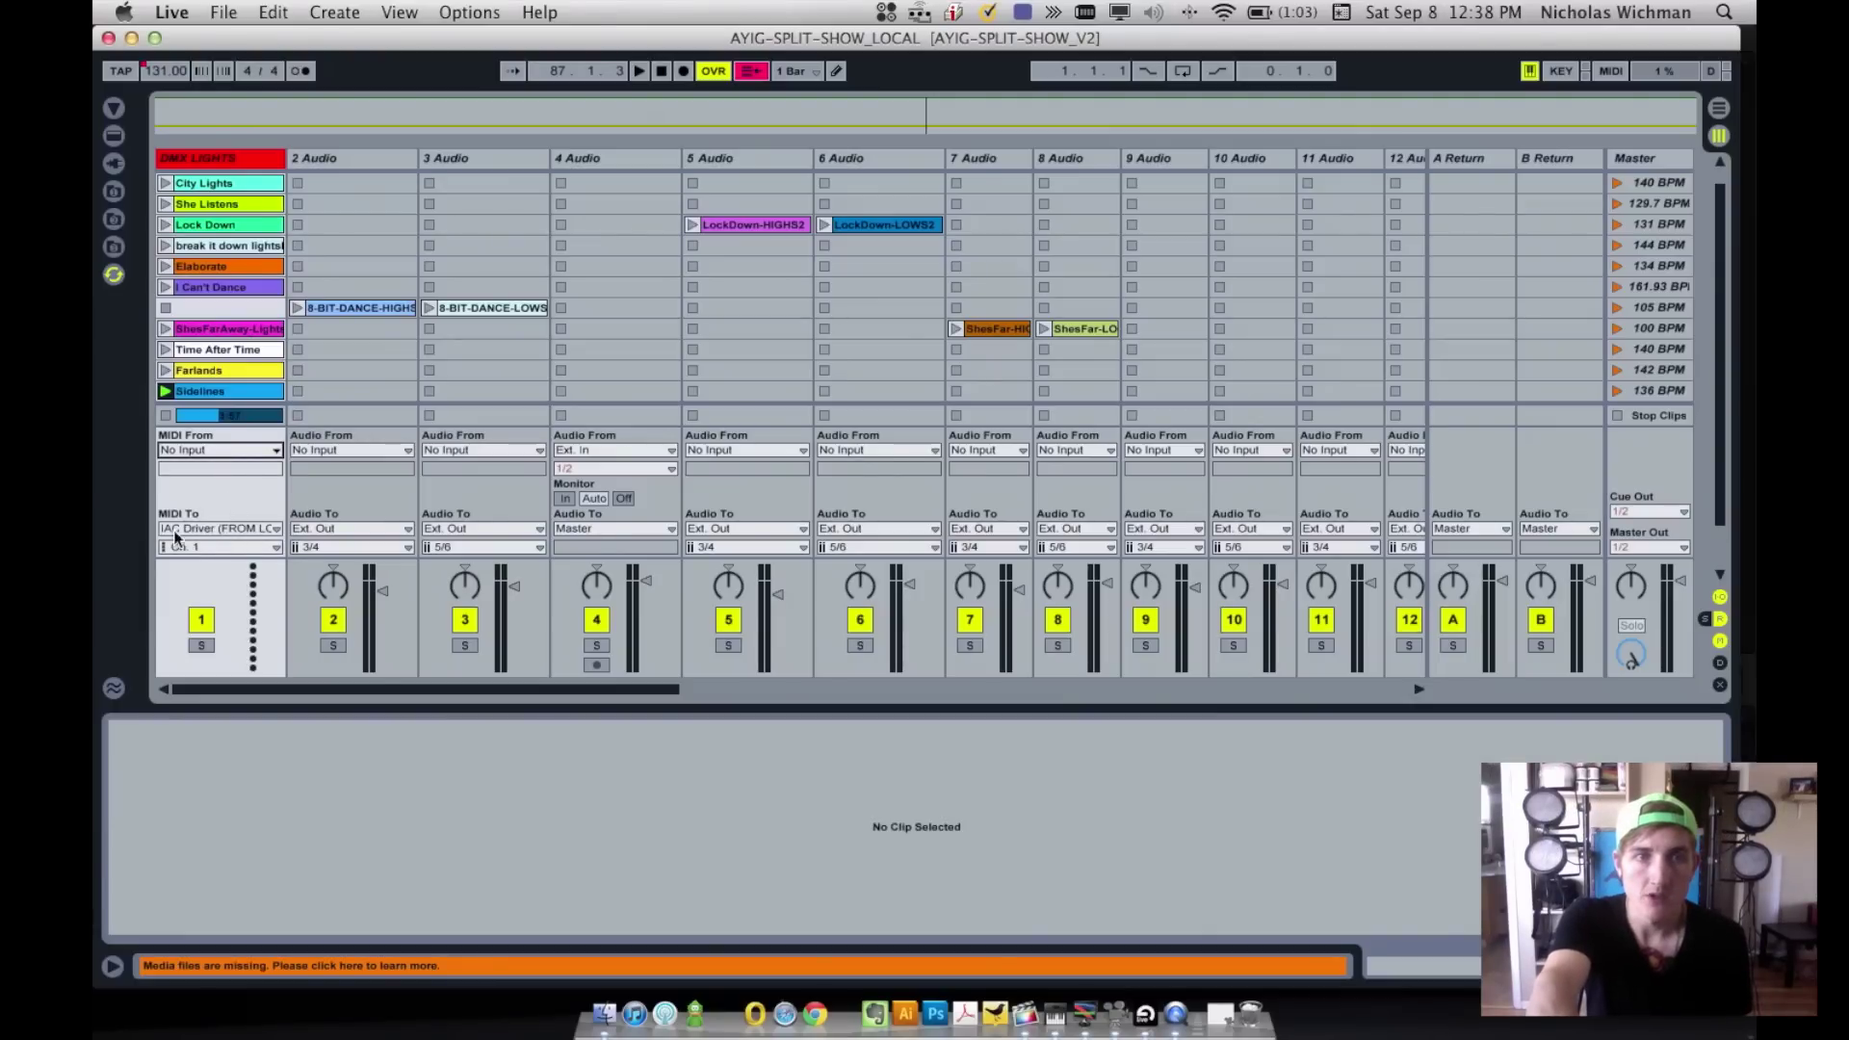
pyautogui.click(200, 528)
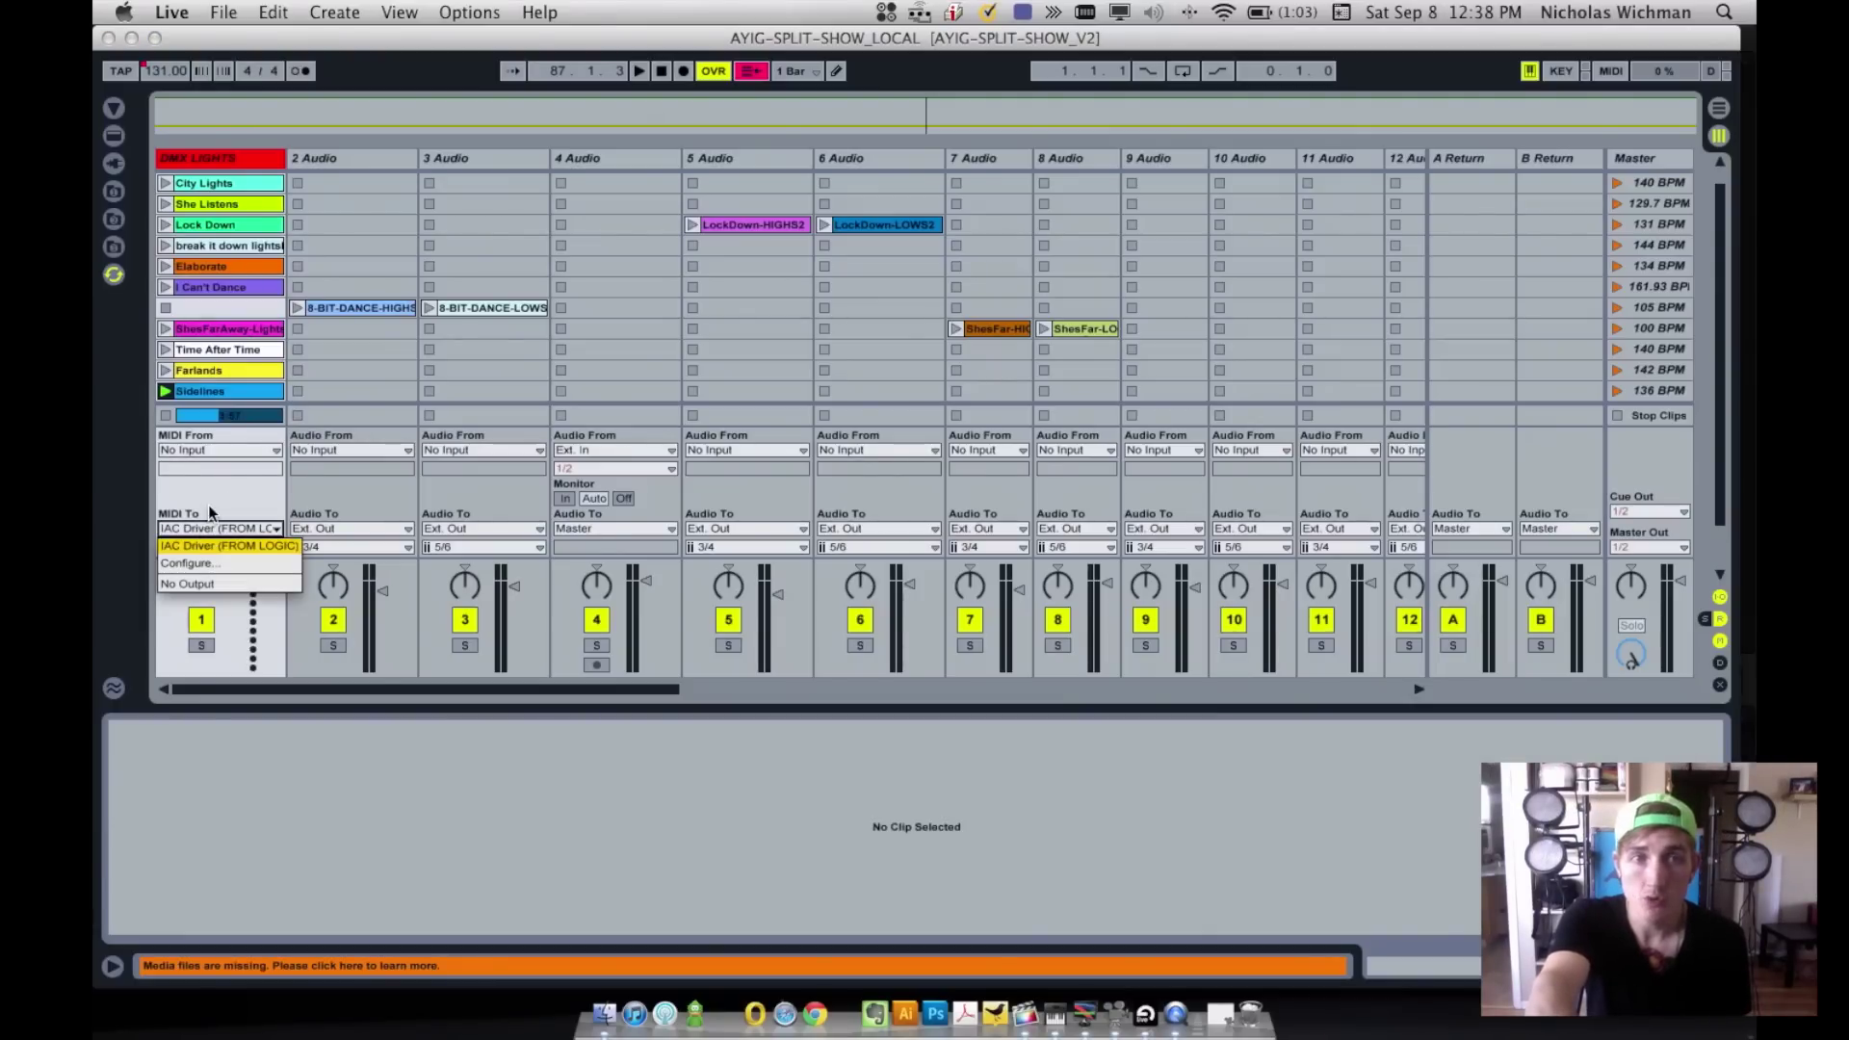
pyautogui.click(211, 495)
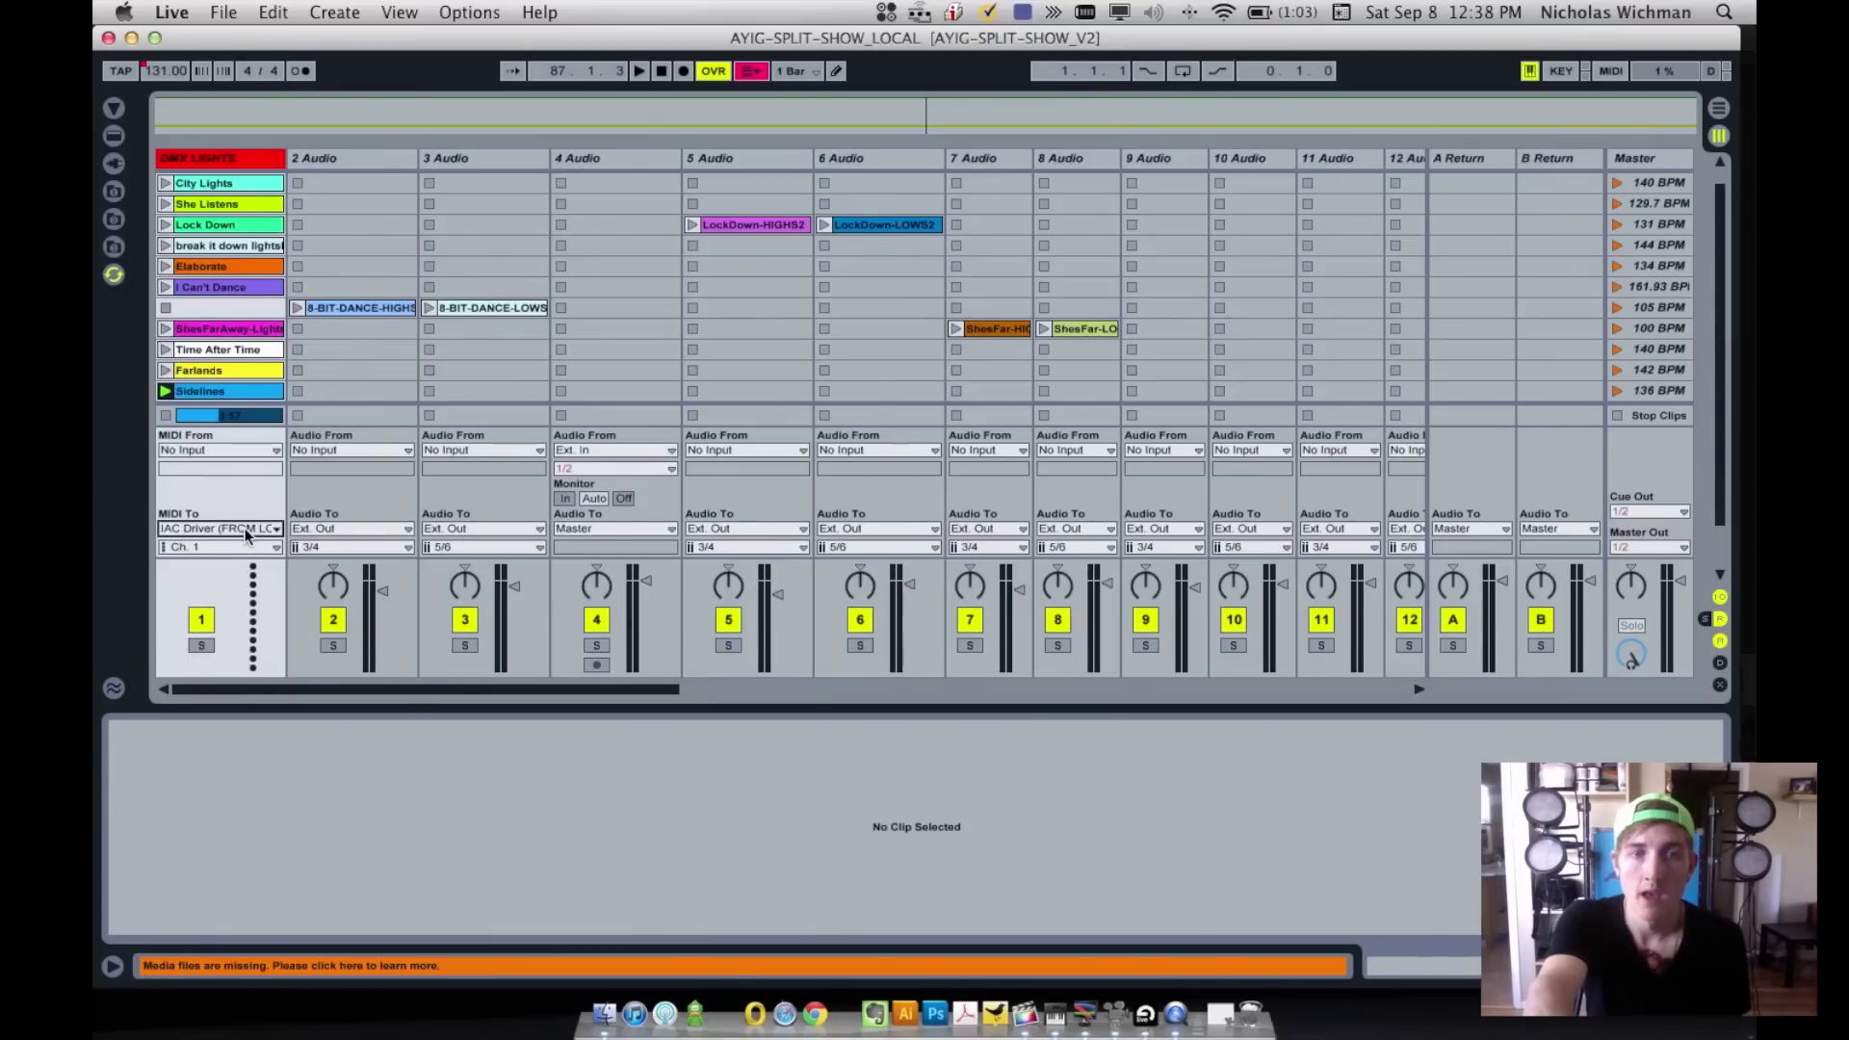
pyautogui.click(245, 528)
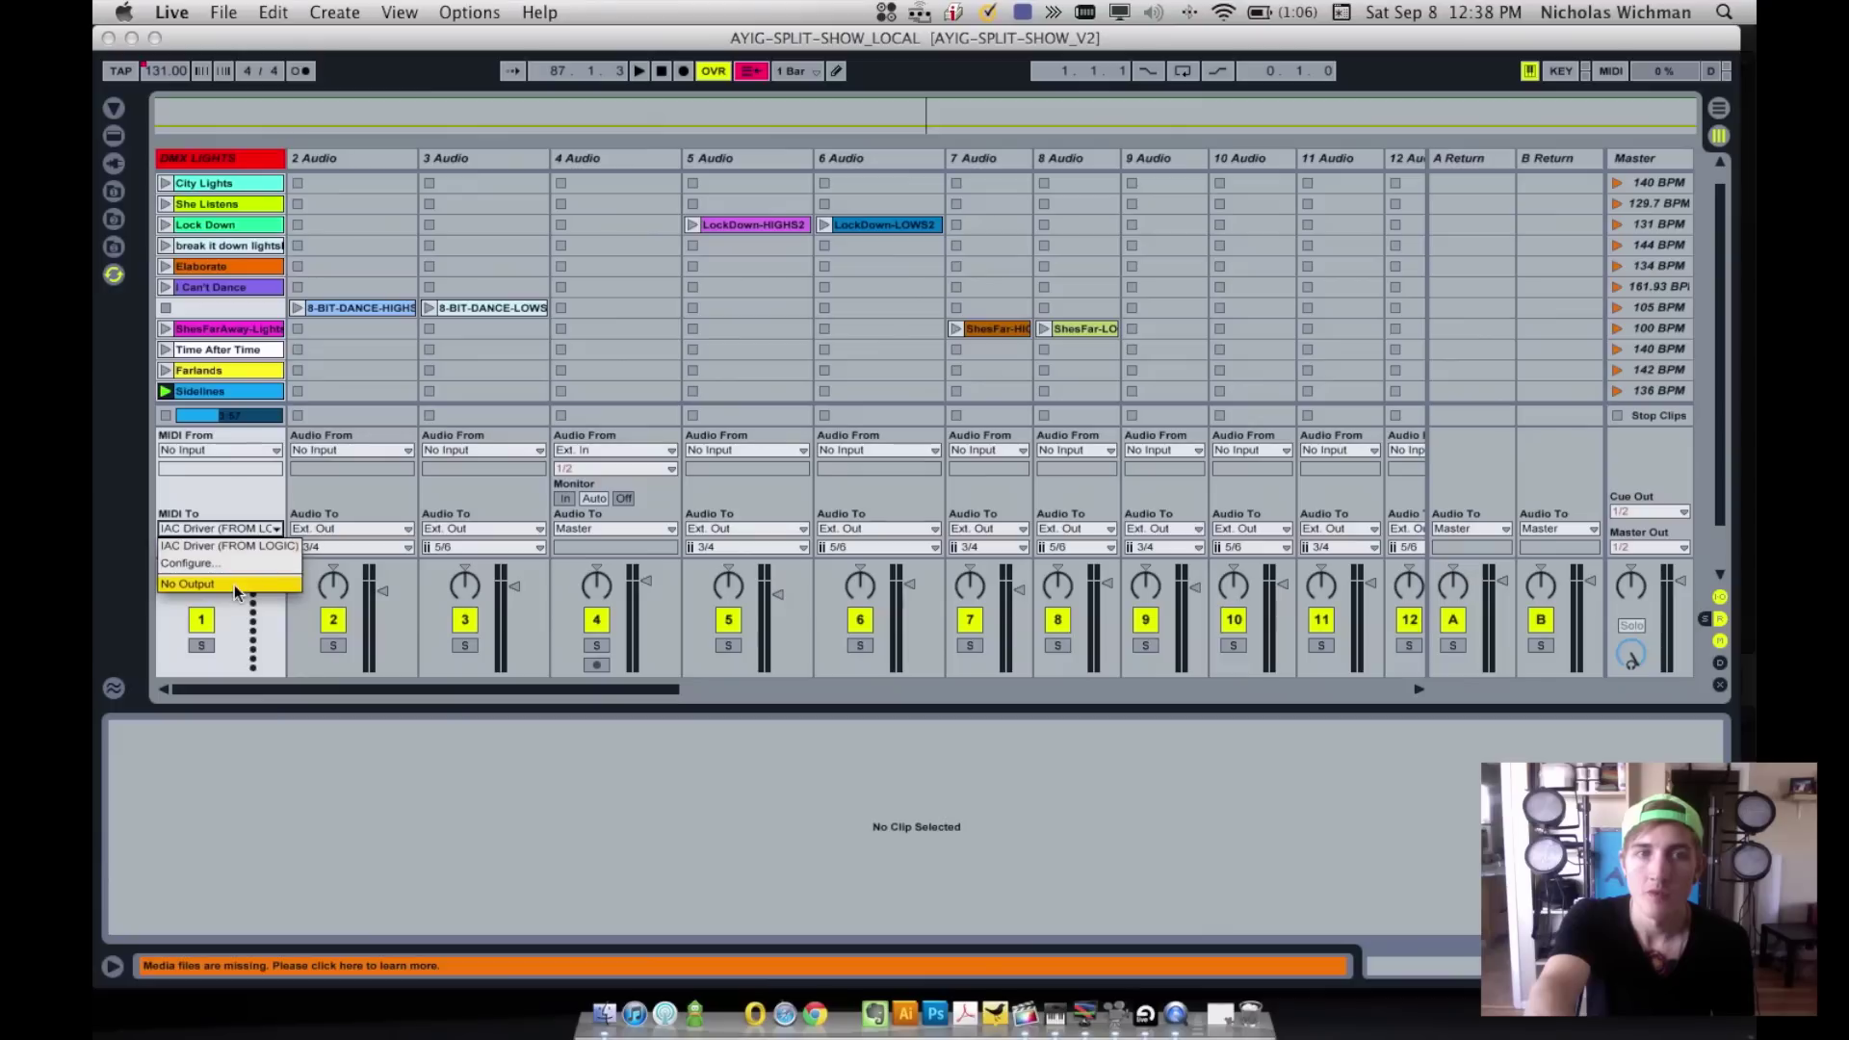
pyautogui.click(195, 564)
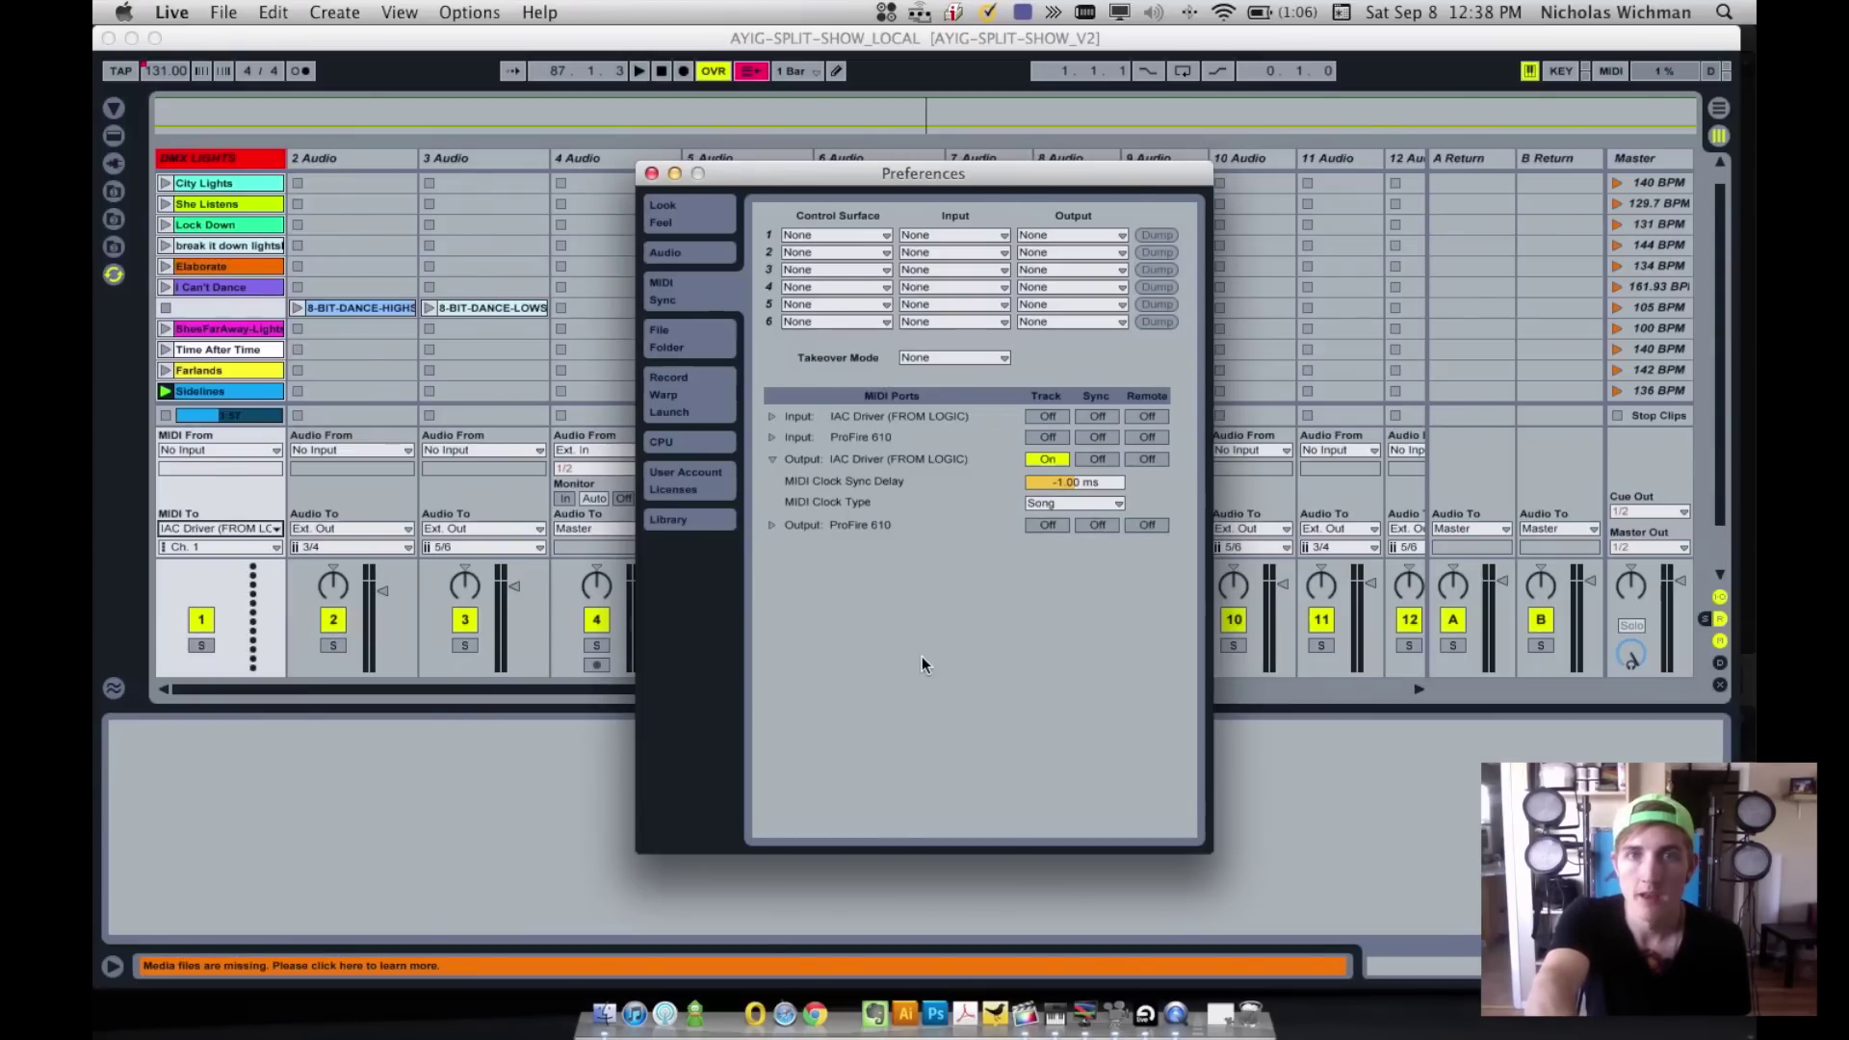
# - Close the Preferences window to get back to the session grid
pyautogui.click(652, 175)
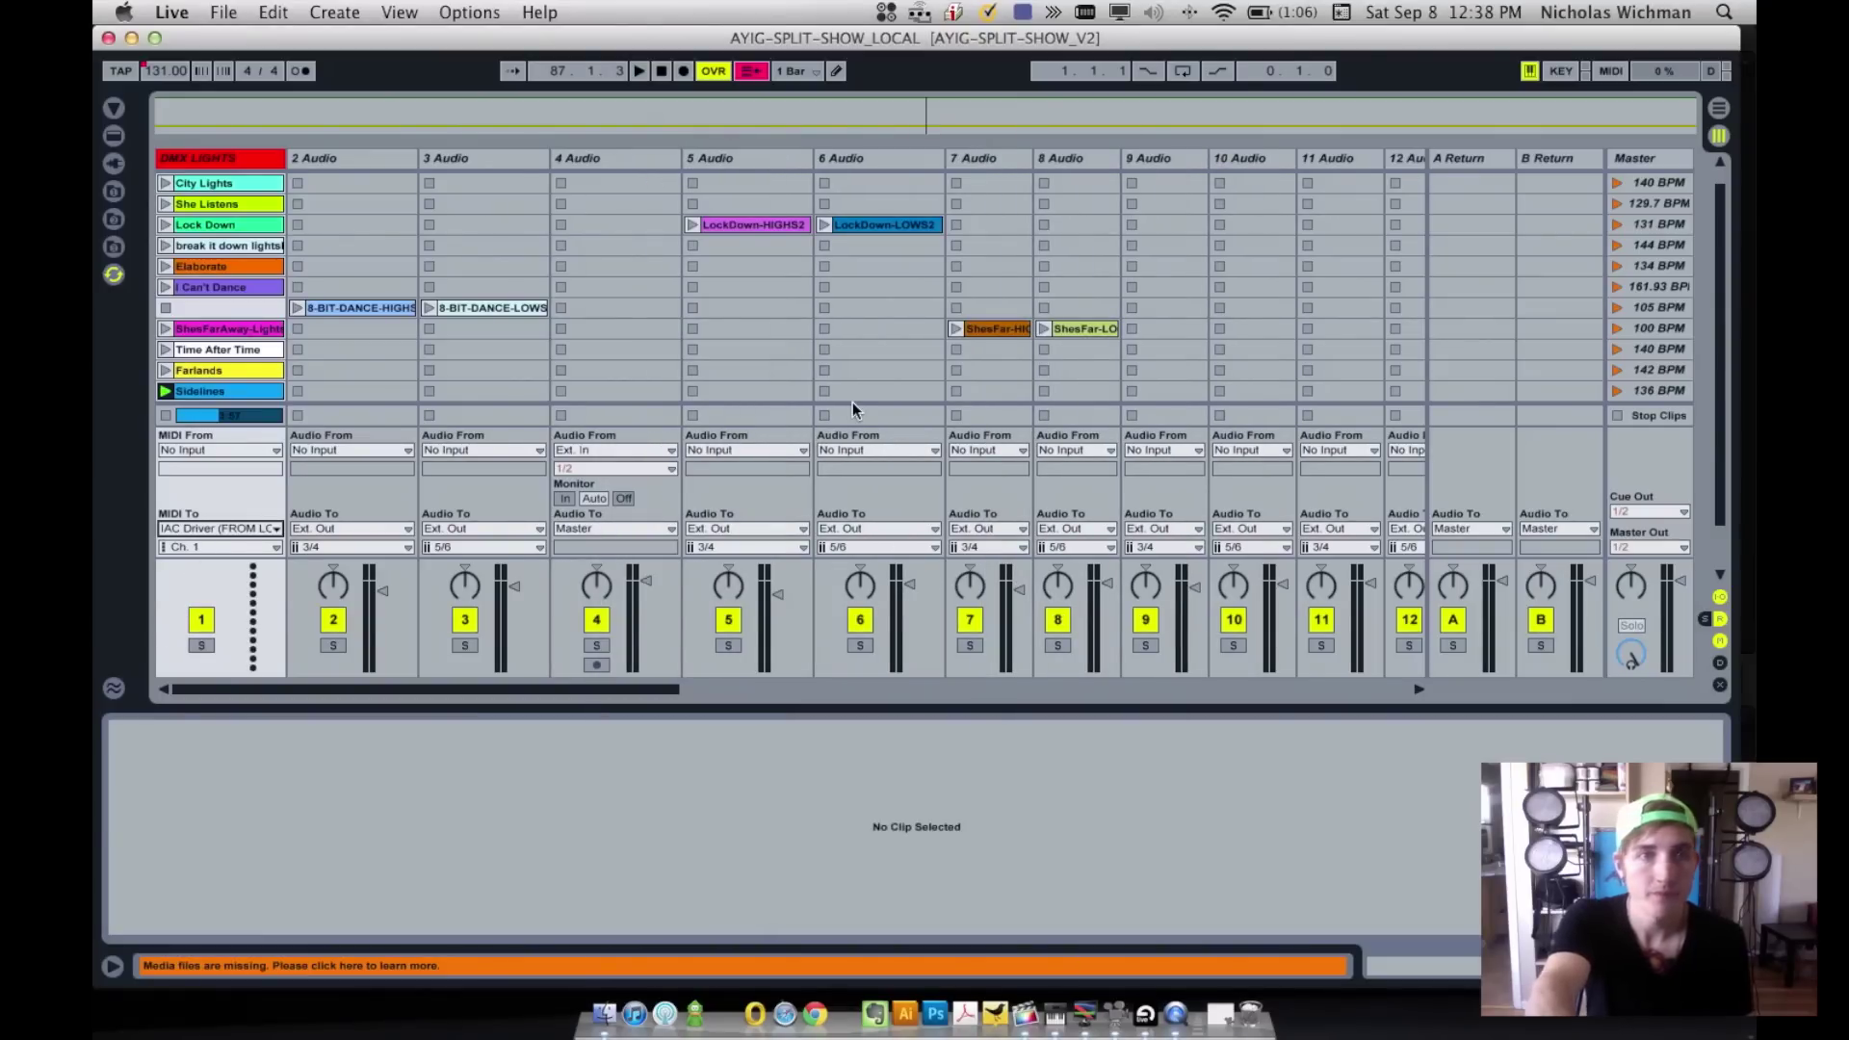
# - Switch to ShowXpress ControlBoard, move its window higher, and launch the Live button board
pyautogui.press('super+Tab')
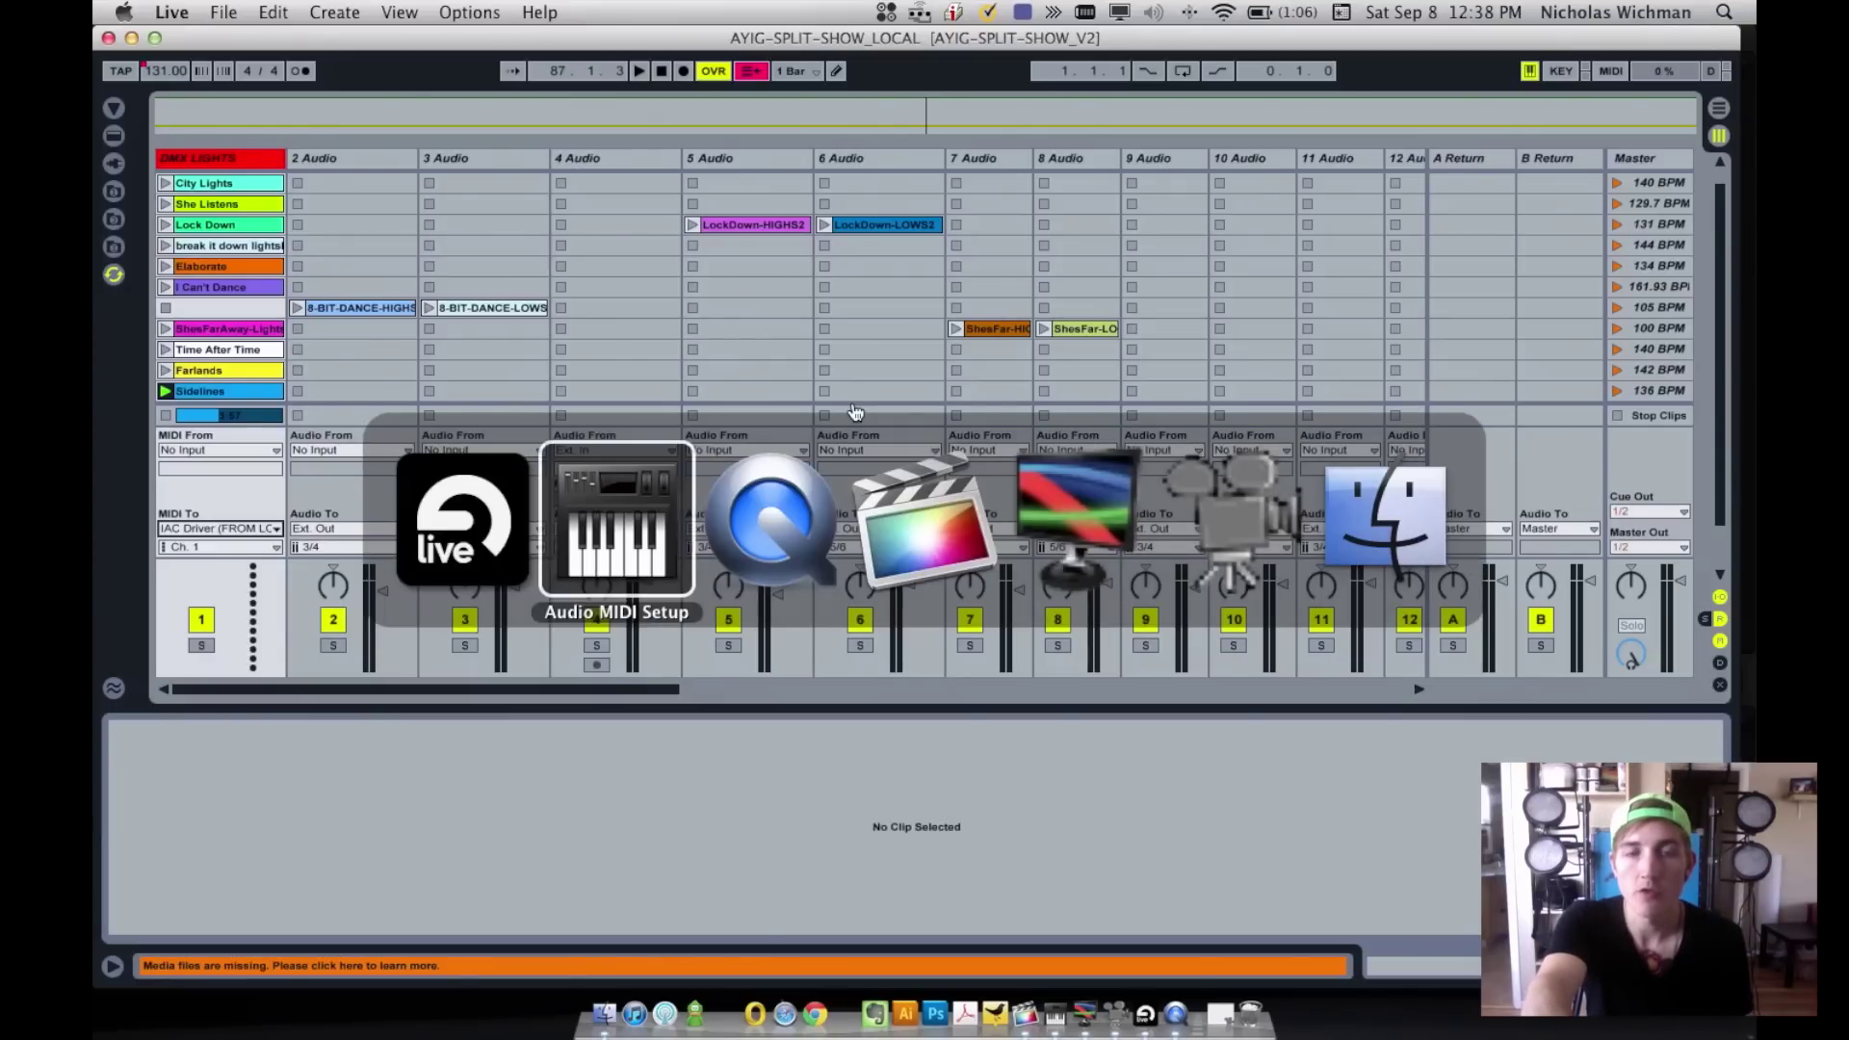
pyautogui.press('super+Tab')
pyautogui.press('super+Tab')
pyautogui.press('super+Tab')
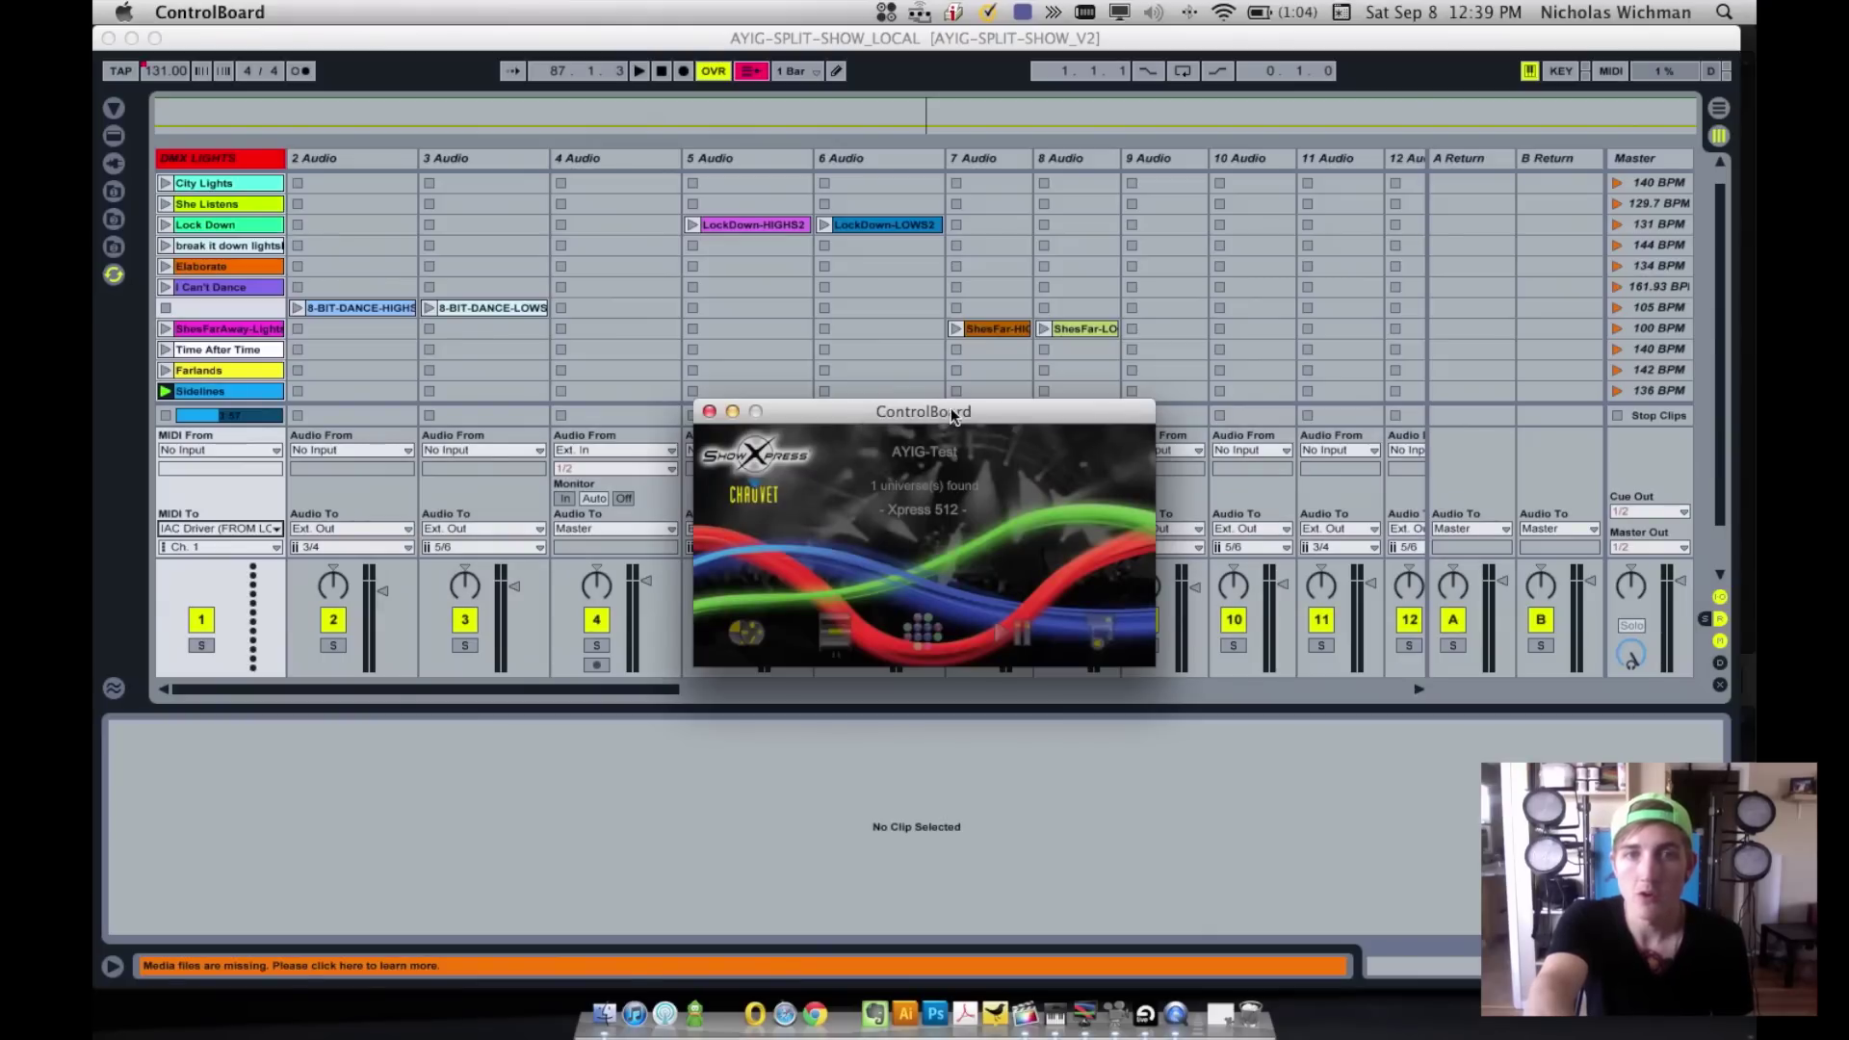
pyautogui.moveTo(950, 408); pyautogui.dragTo(948, 279)
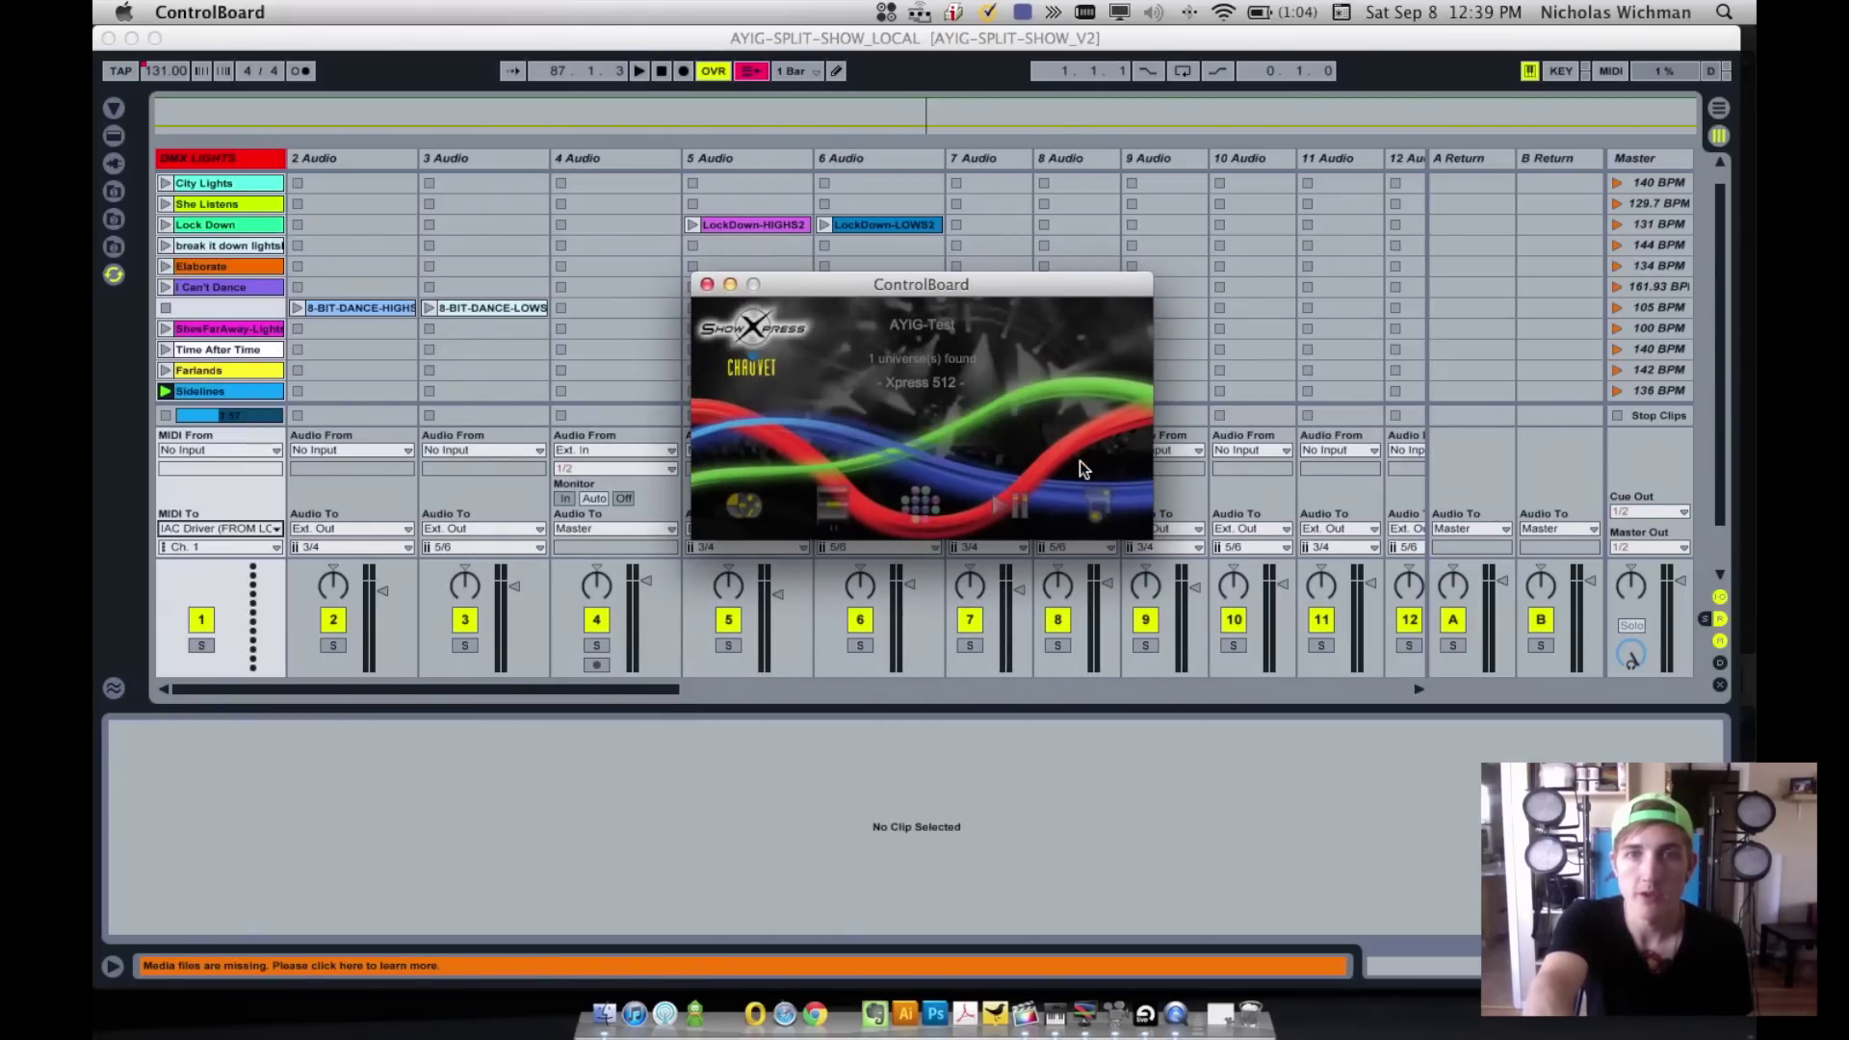
pyautogui.click(999, 495)
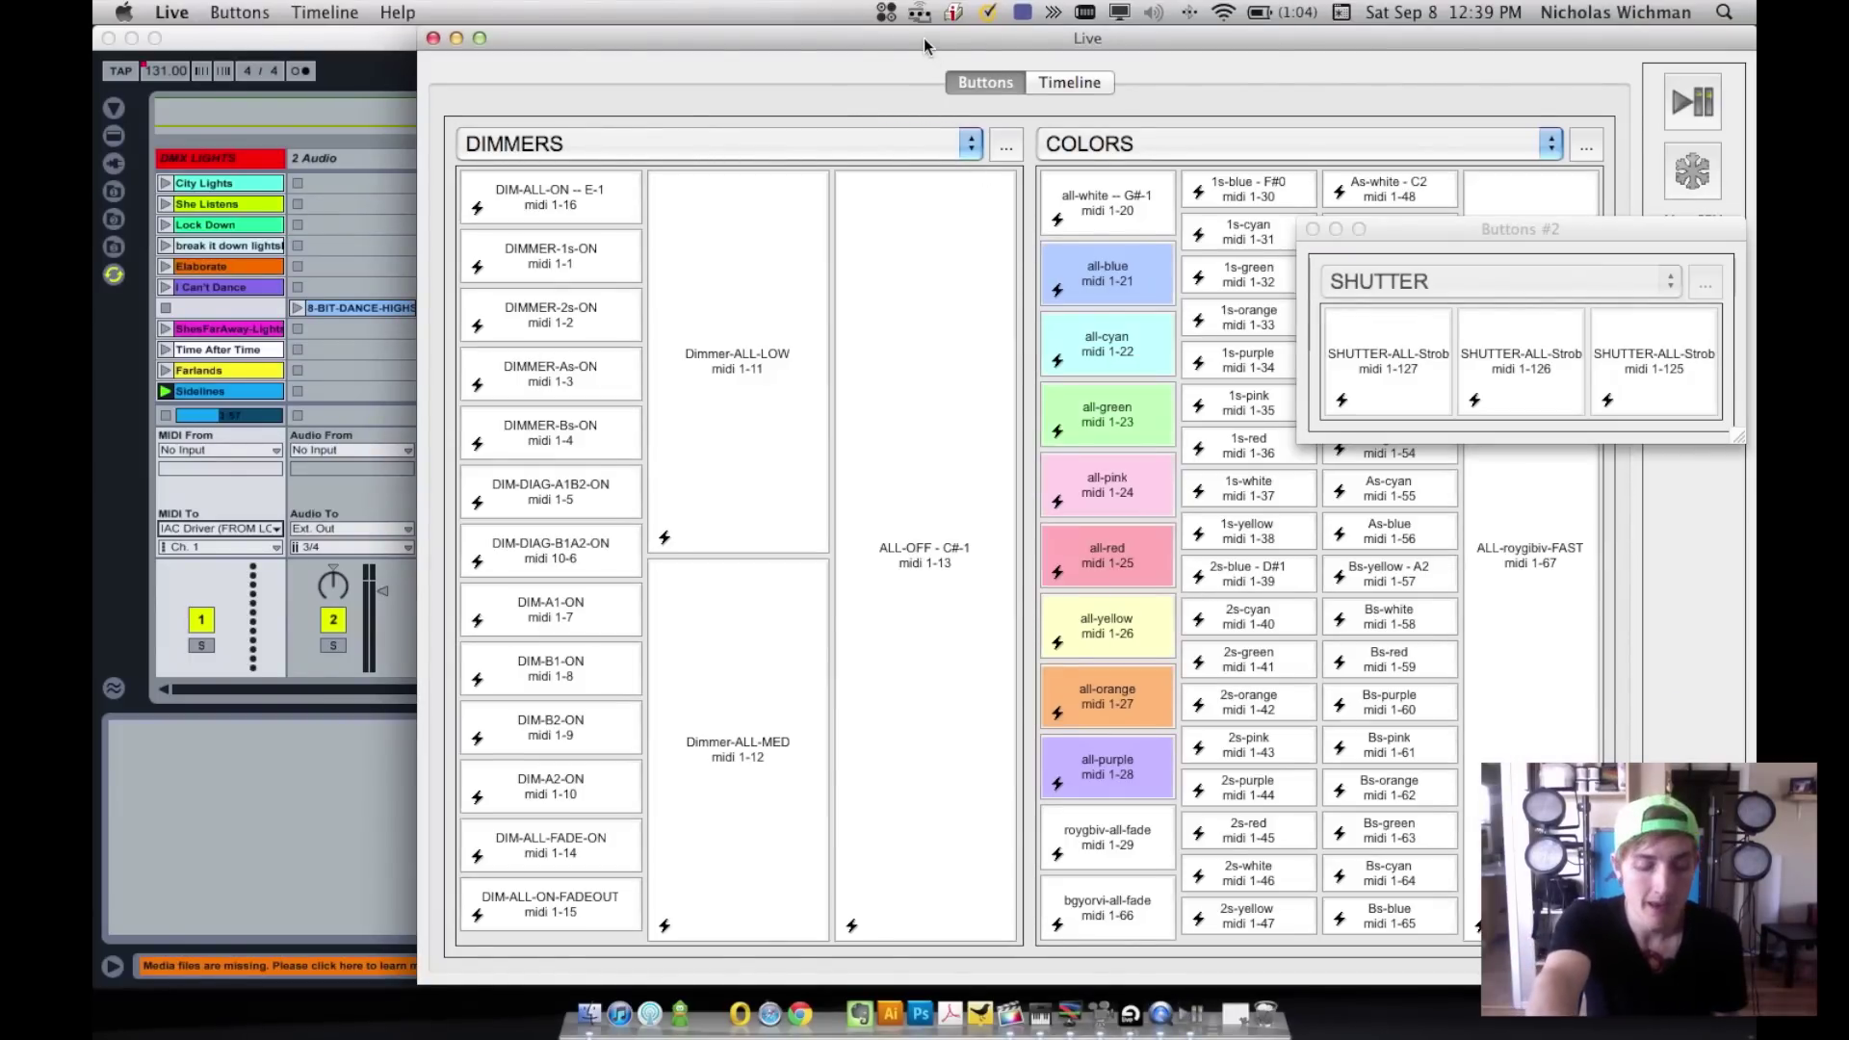
# - Arrange the main button board and SHUTTER windows, then right-click the Dimmer-ALL-LOW button
pyautogui.moveTo(922, 38); pyautogui.dragTo(623, 38)
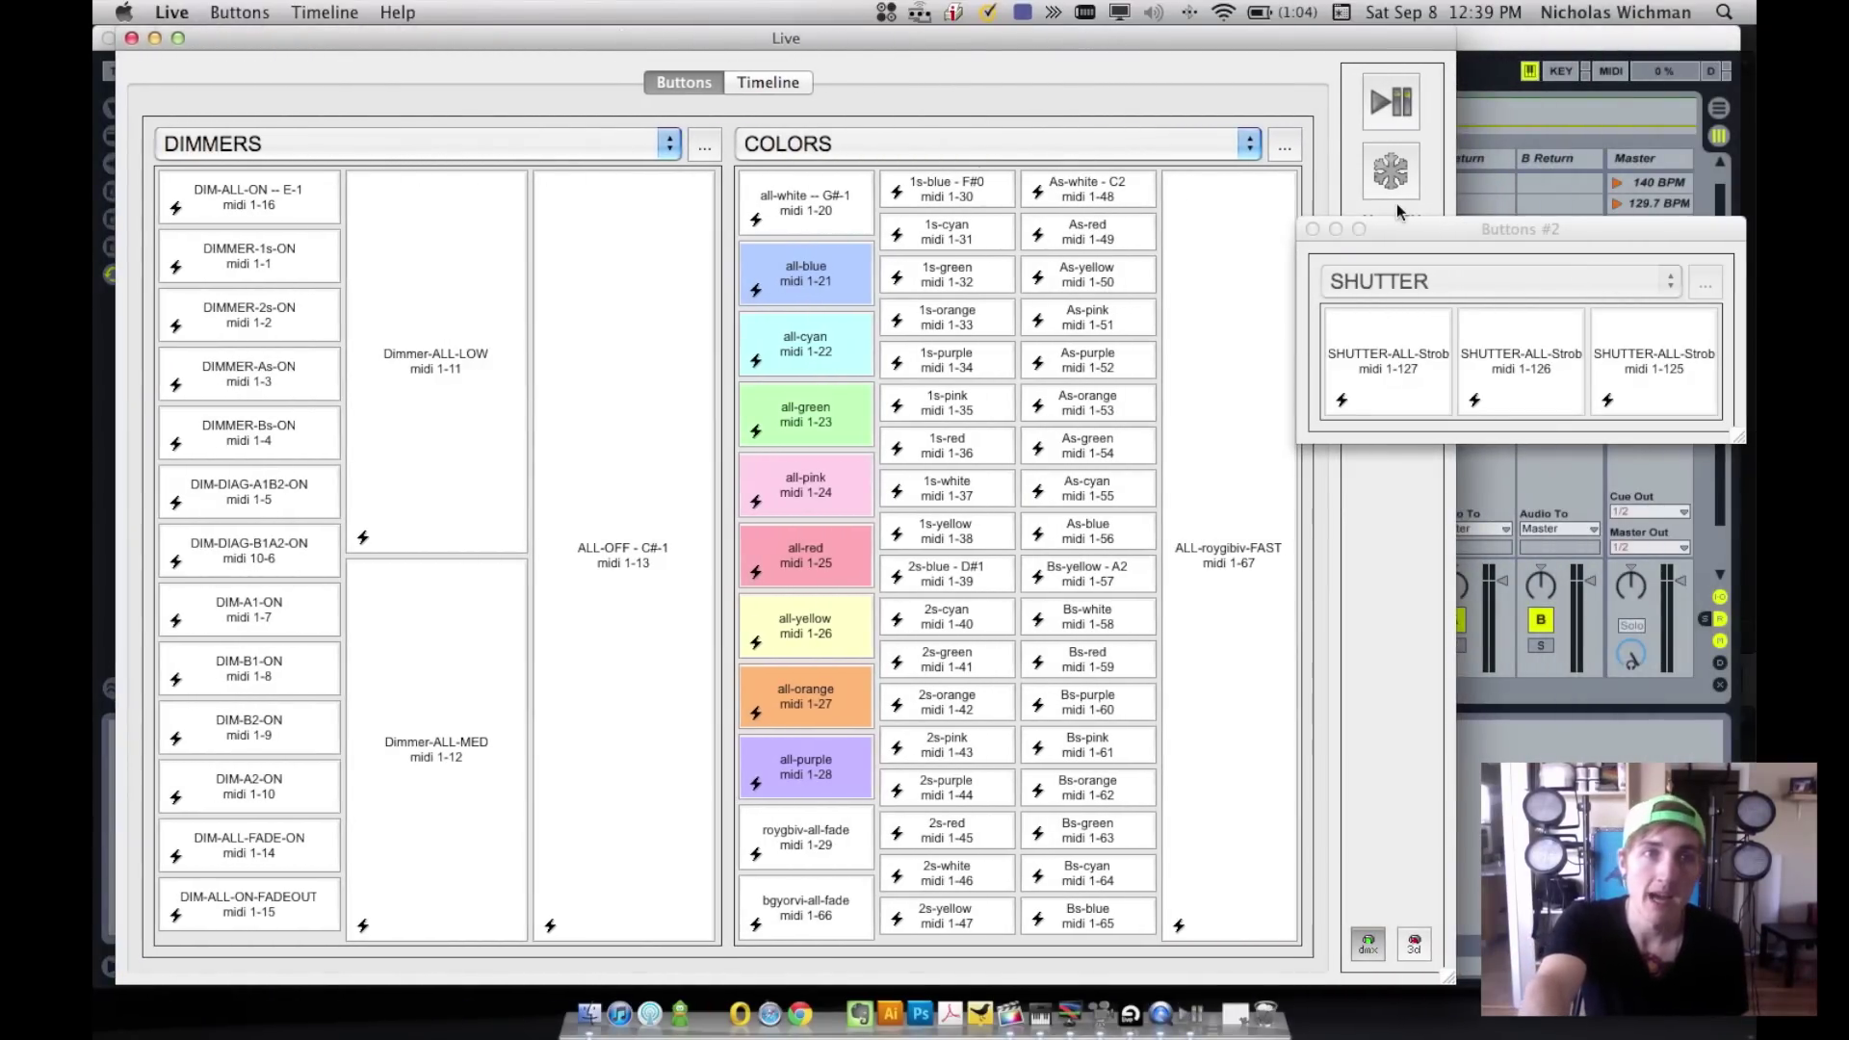
pyautogui.moveTo(1401, 227); pyautogui.dragTo(1414, 170)
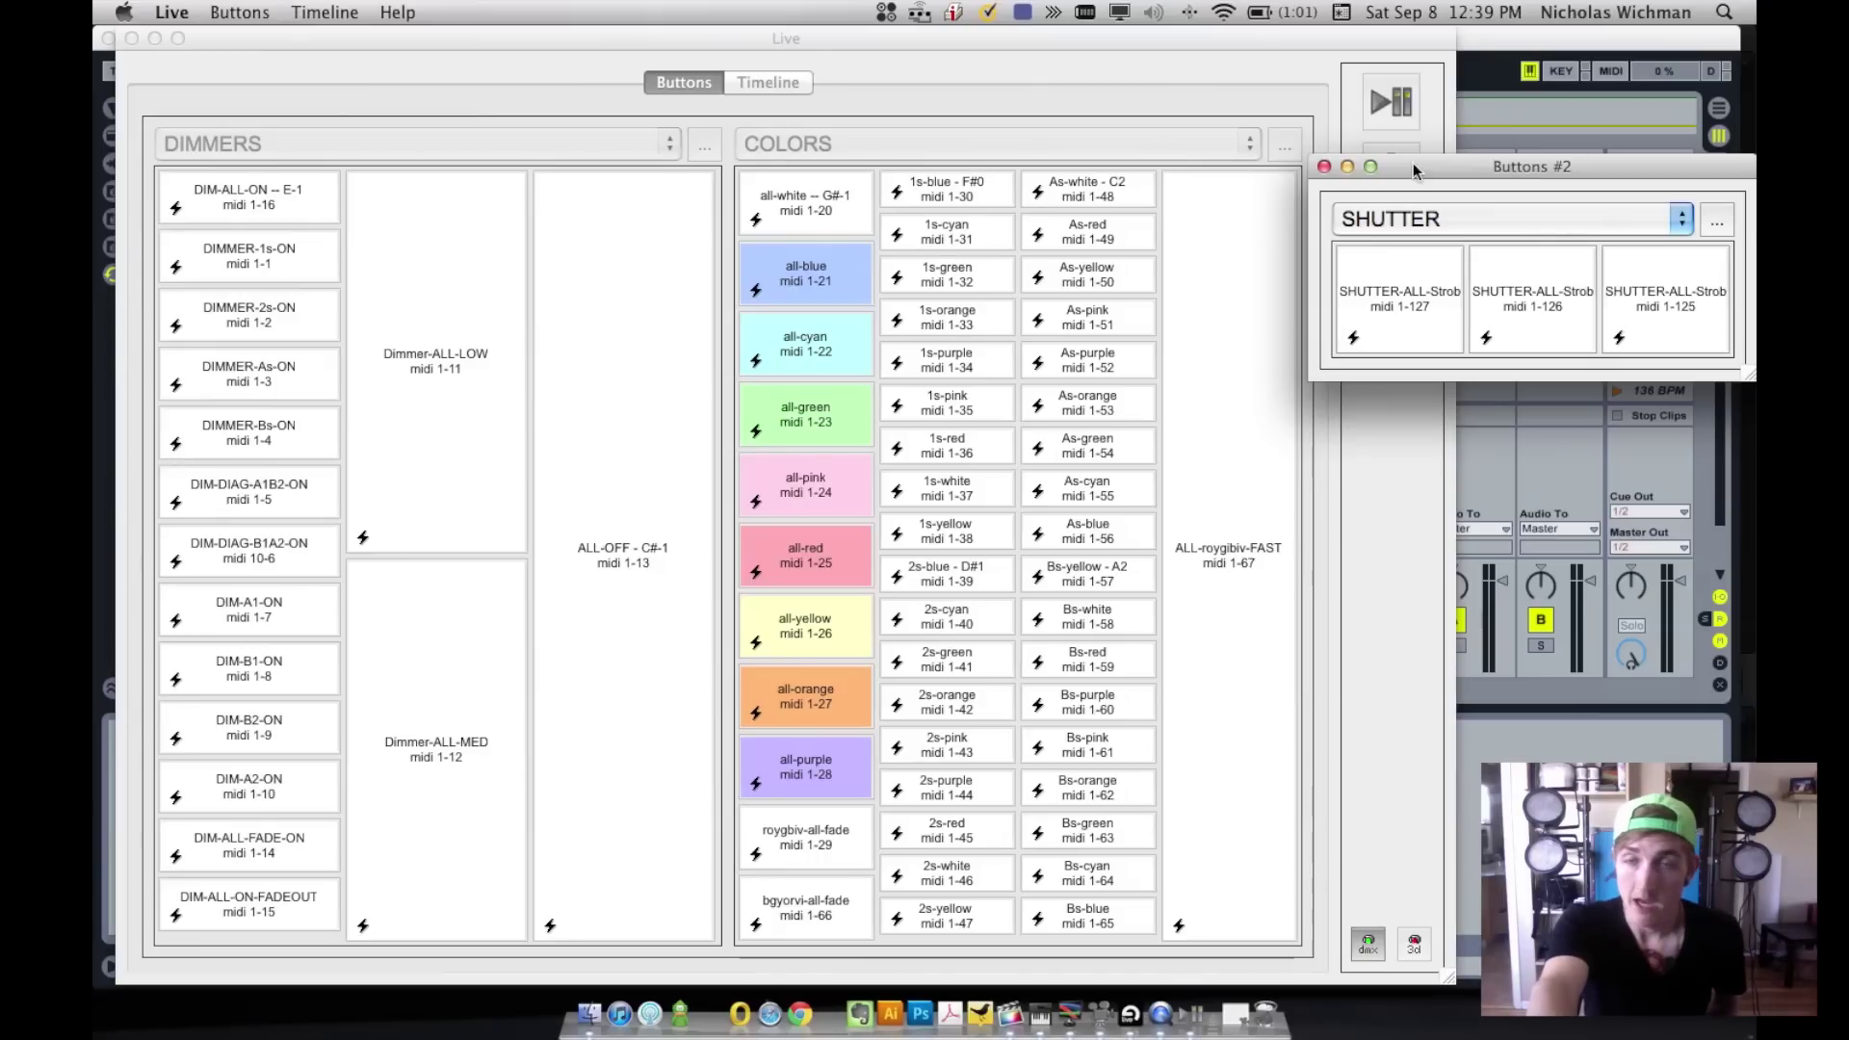
pyautogui.click(281, 93)
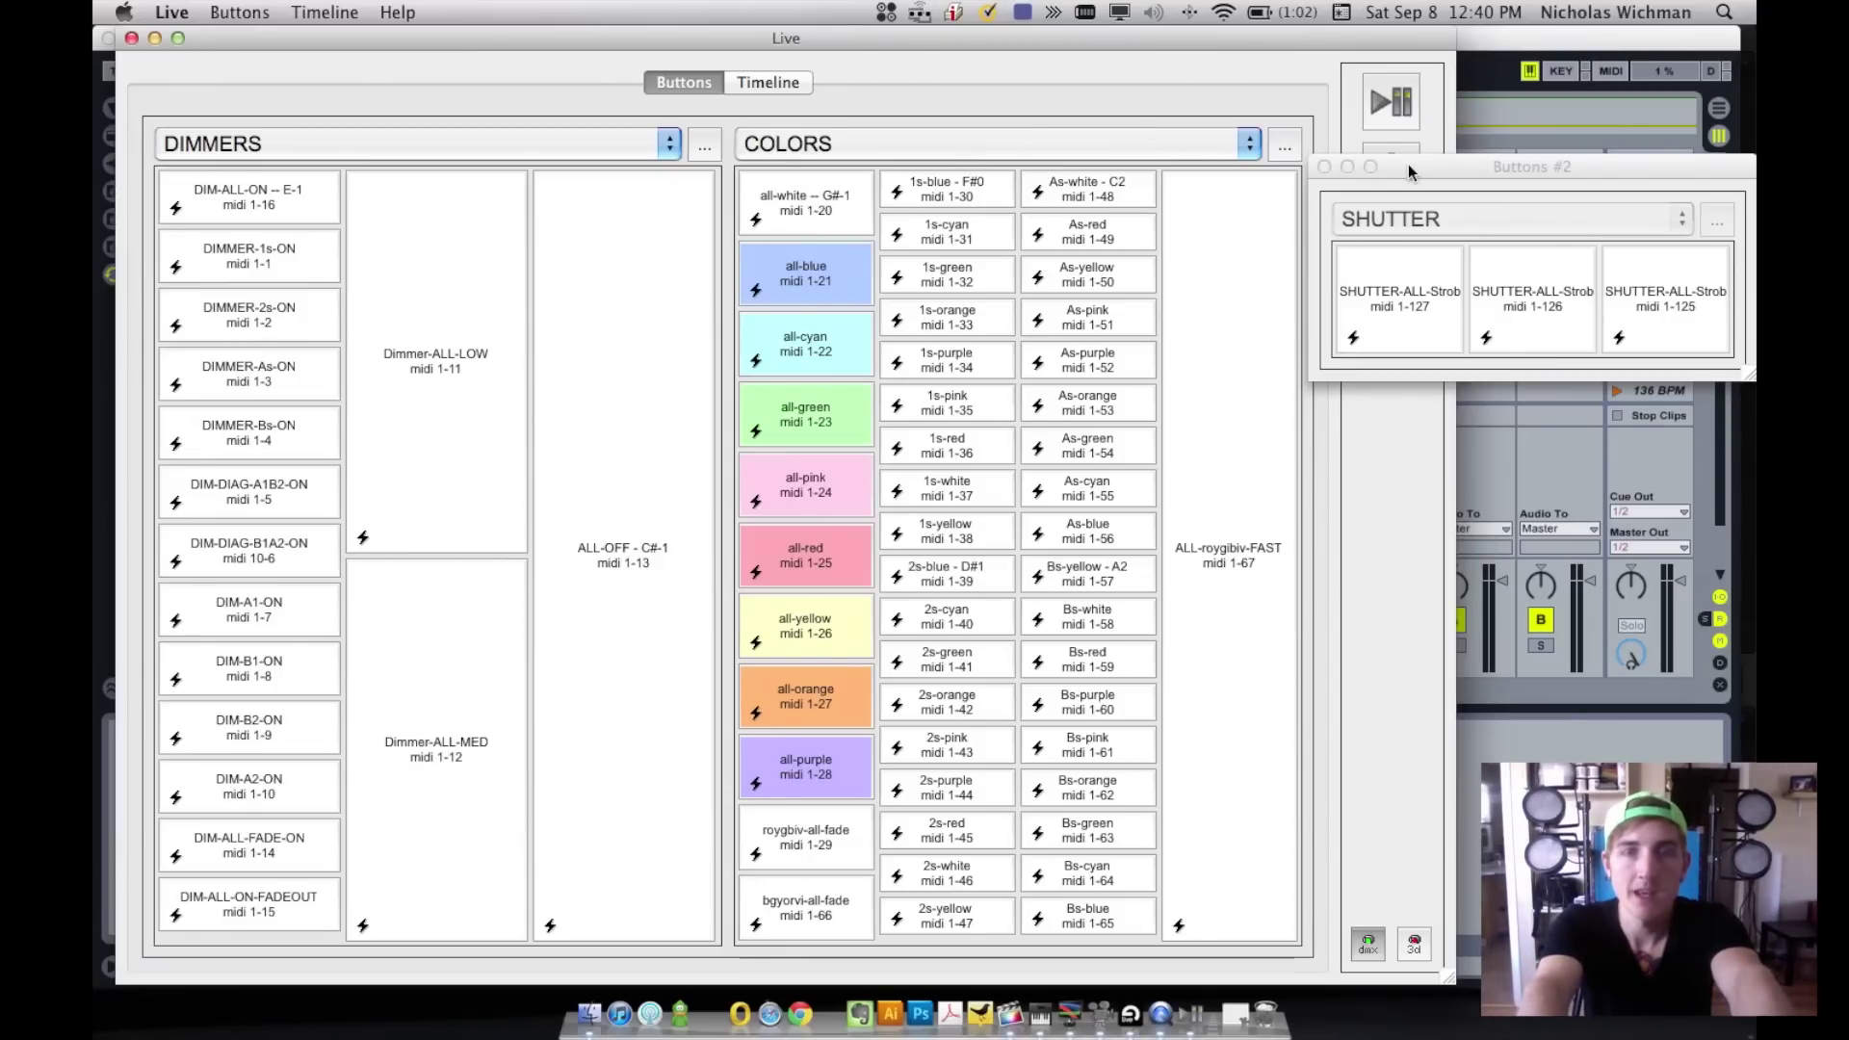
pyautogui.moveTo(1408, 164); pyautogui.dragTo(1392, 113)
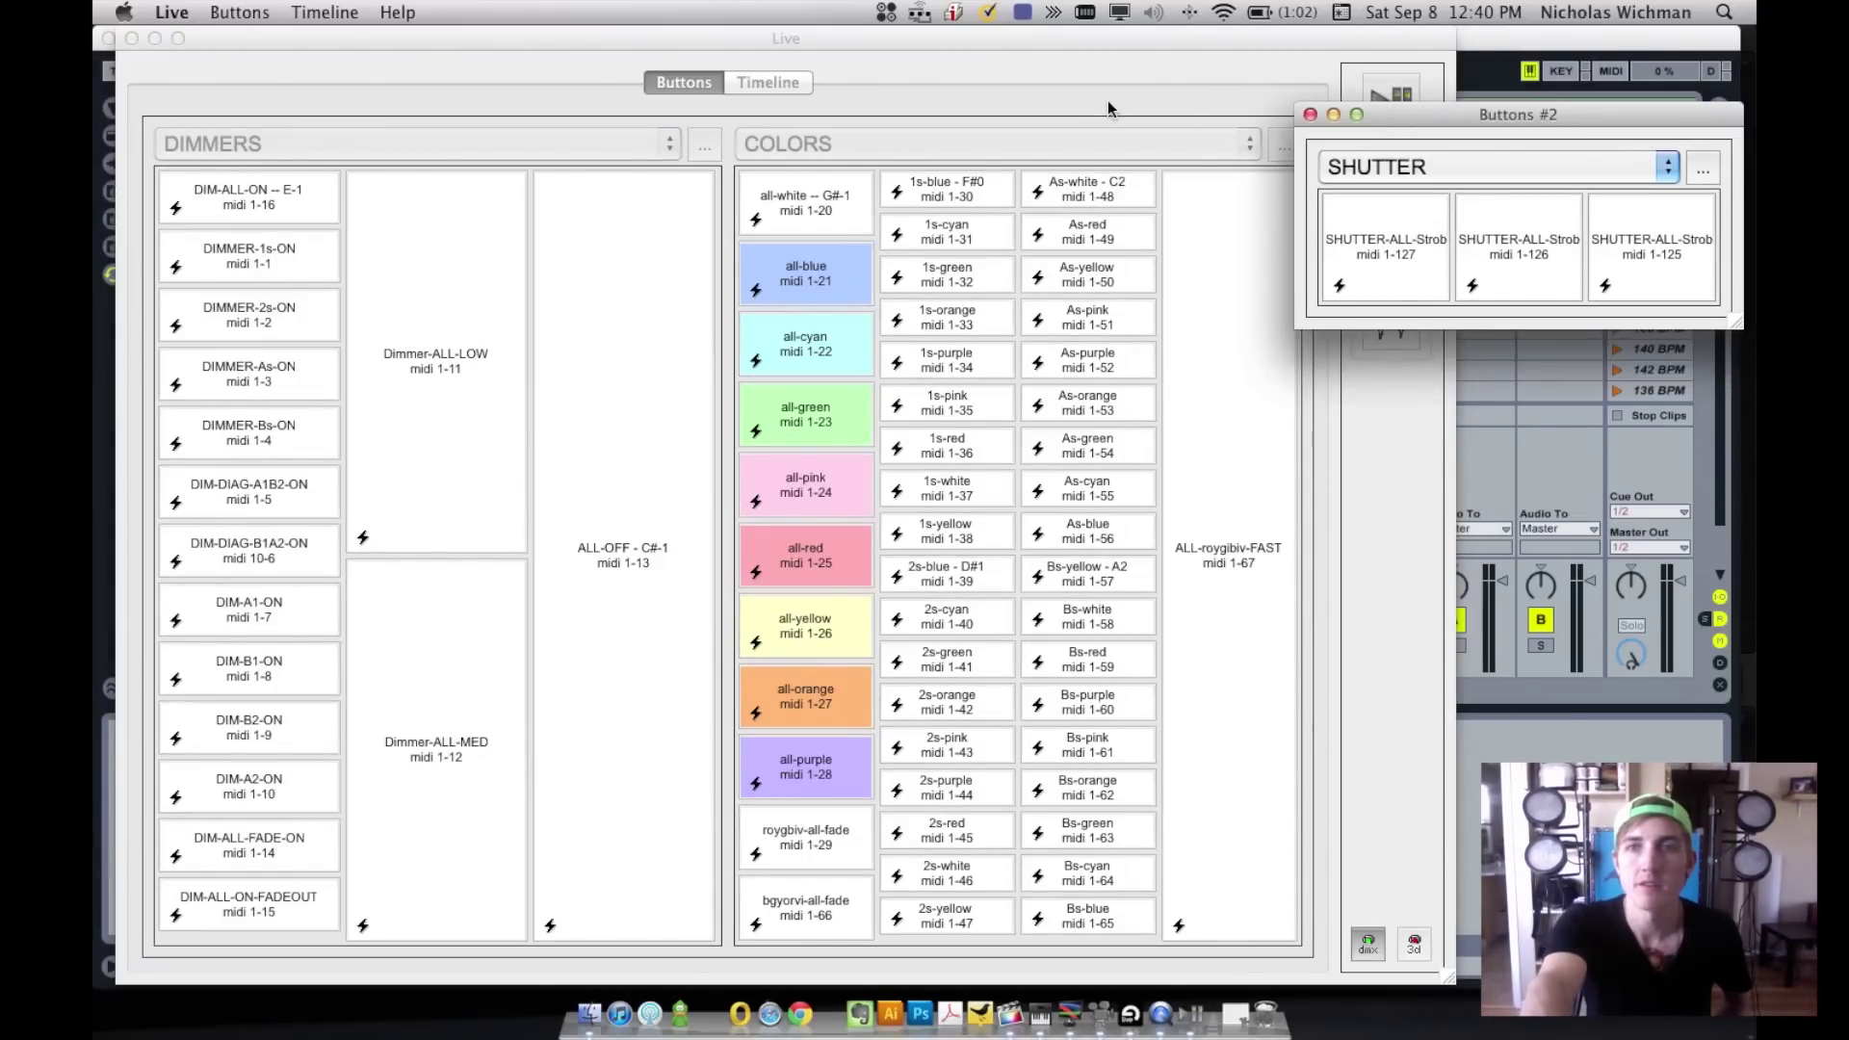
pyautogui.click(366, 351)
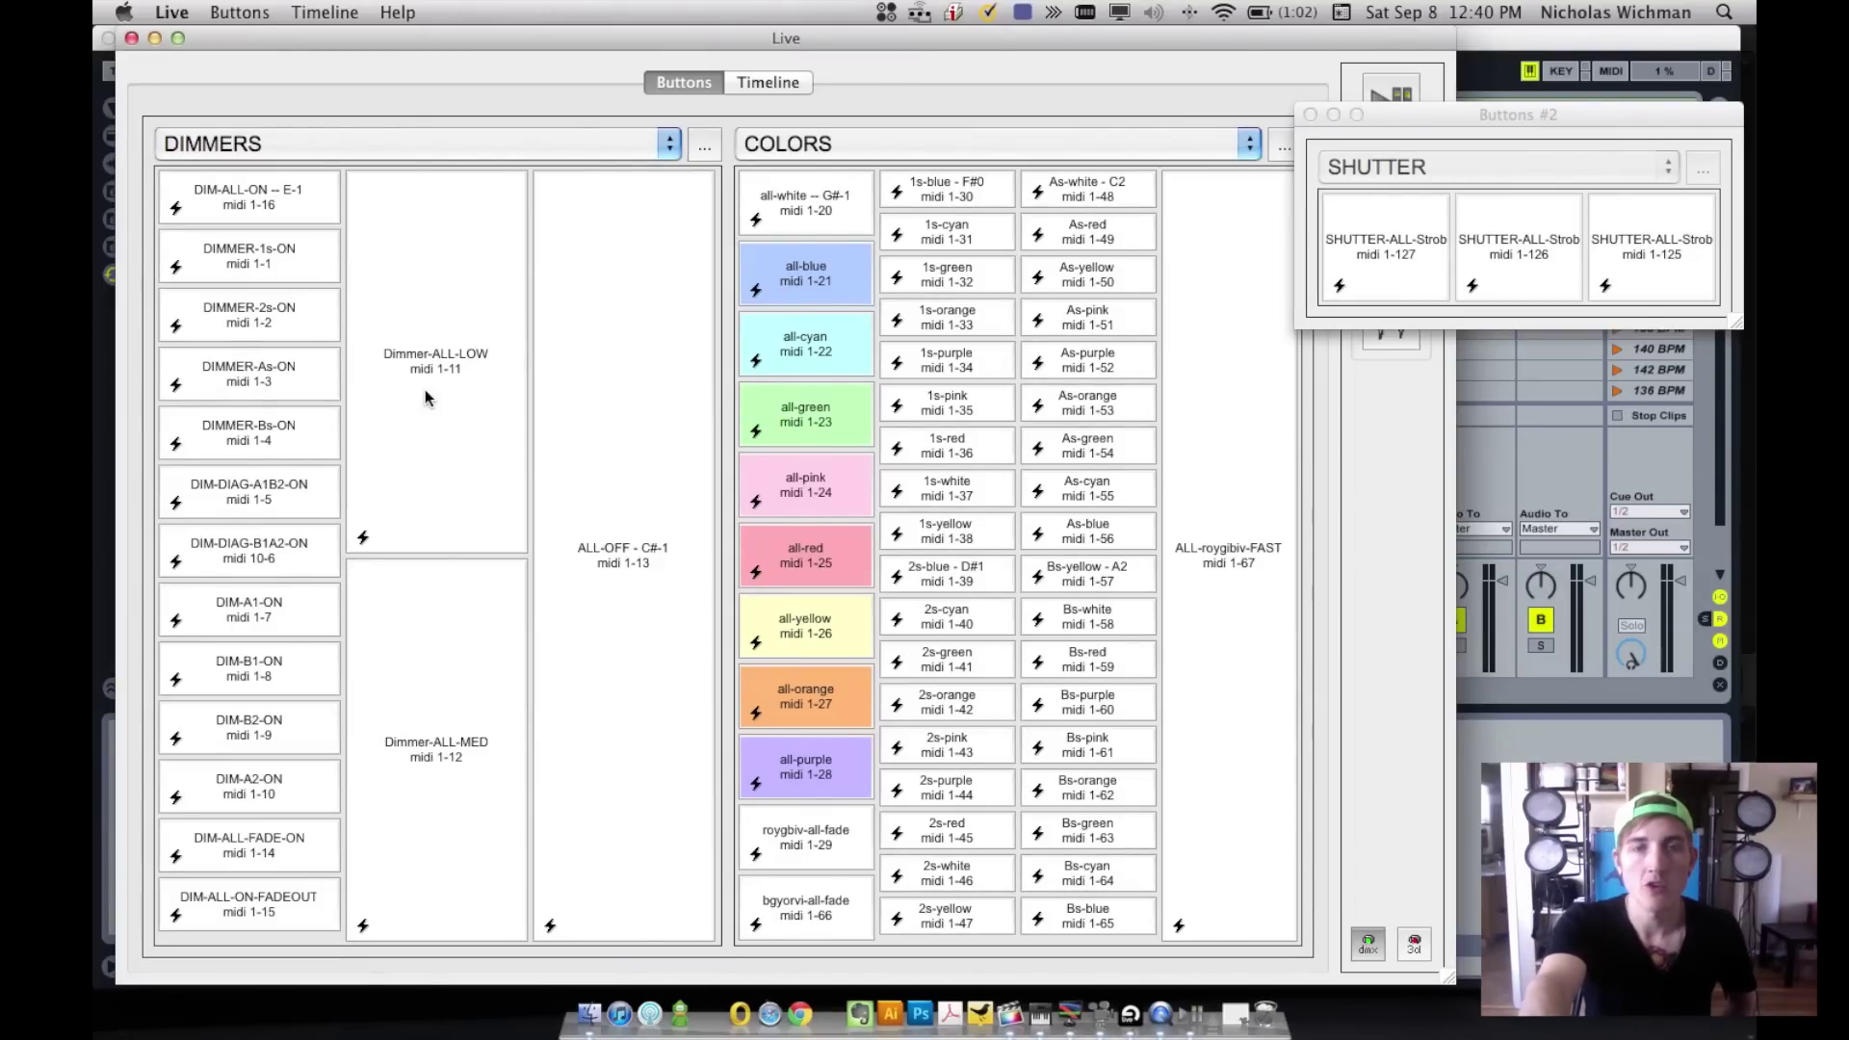
pyautogui.moveTo(445, 45); pyautogui.dragTo(491, 45)
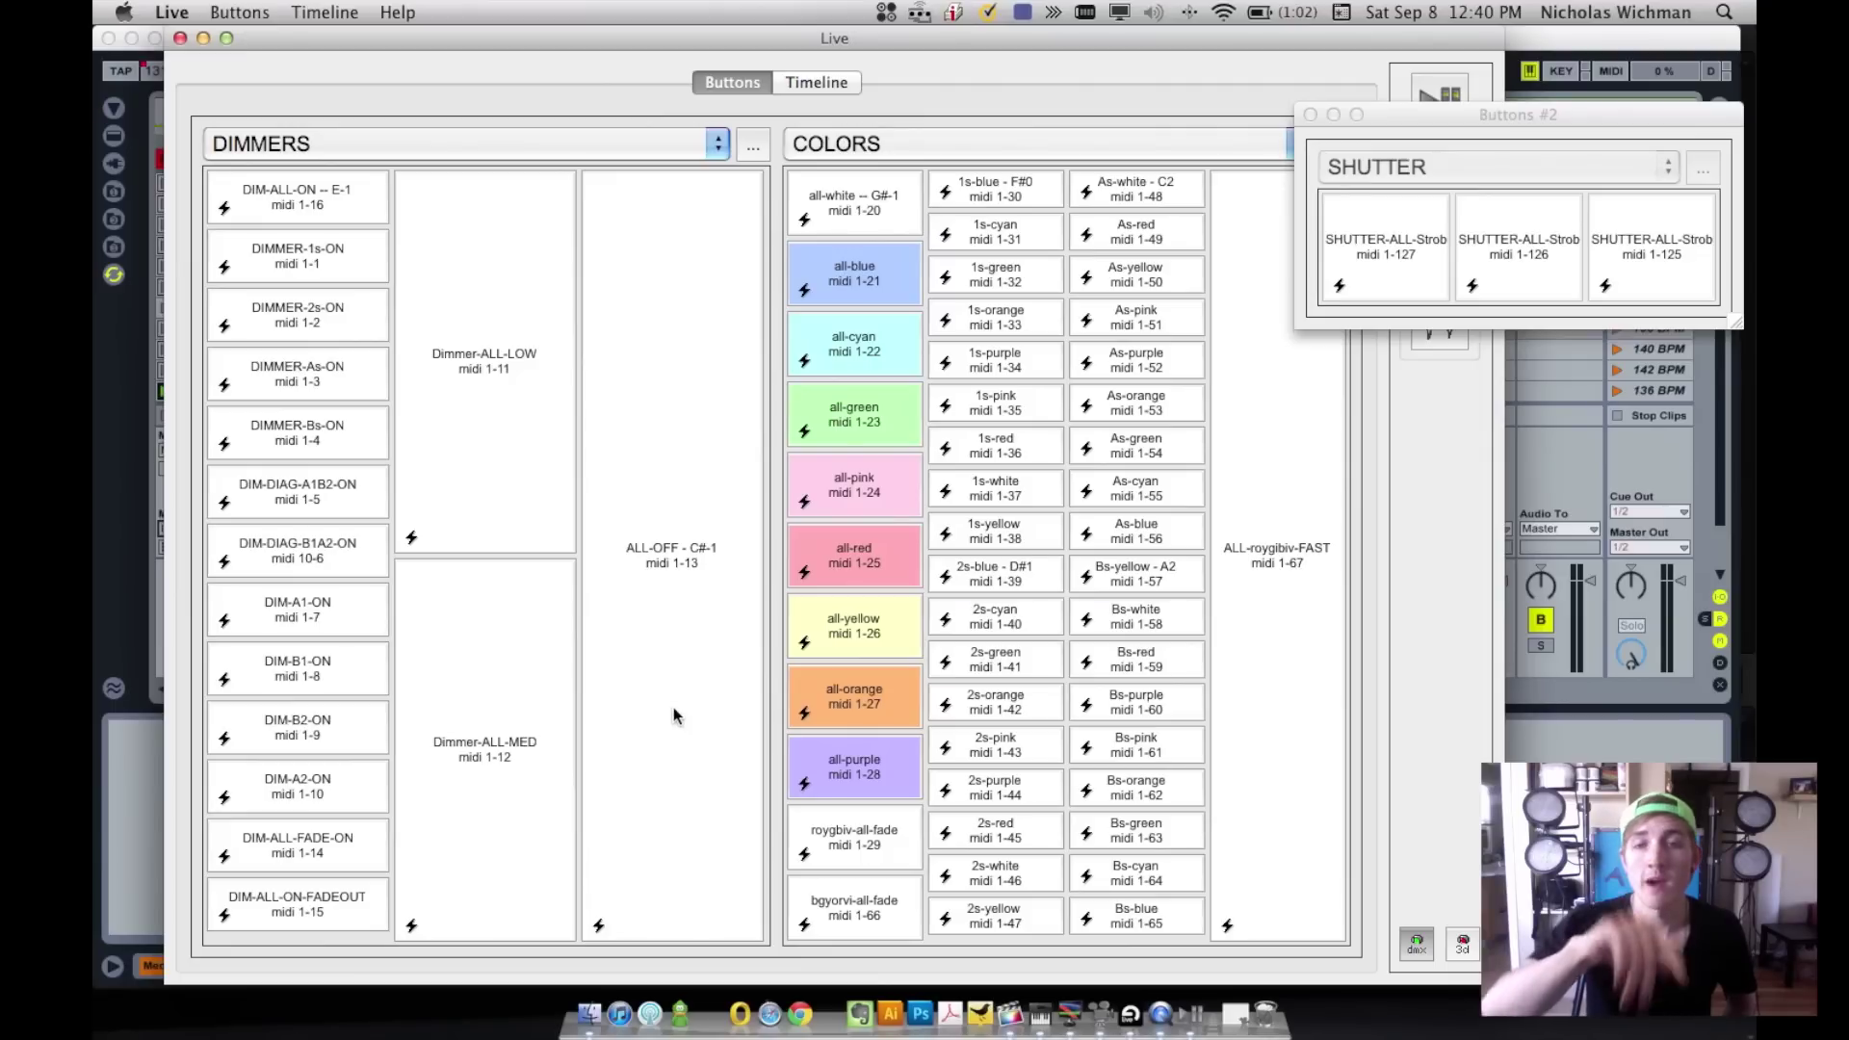
pyautogui.rightClick(527, 228)
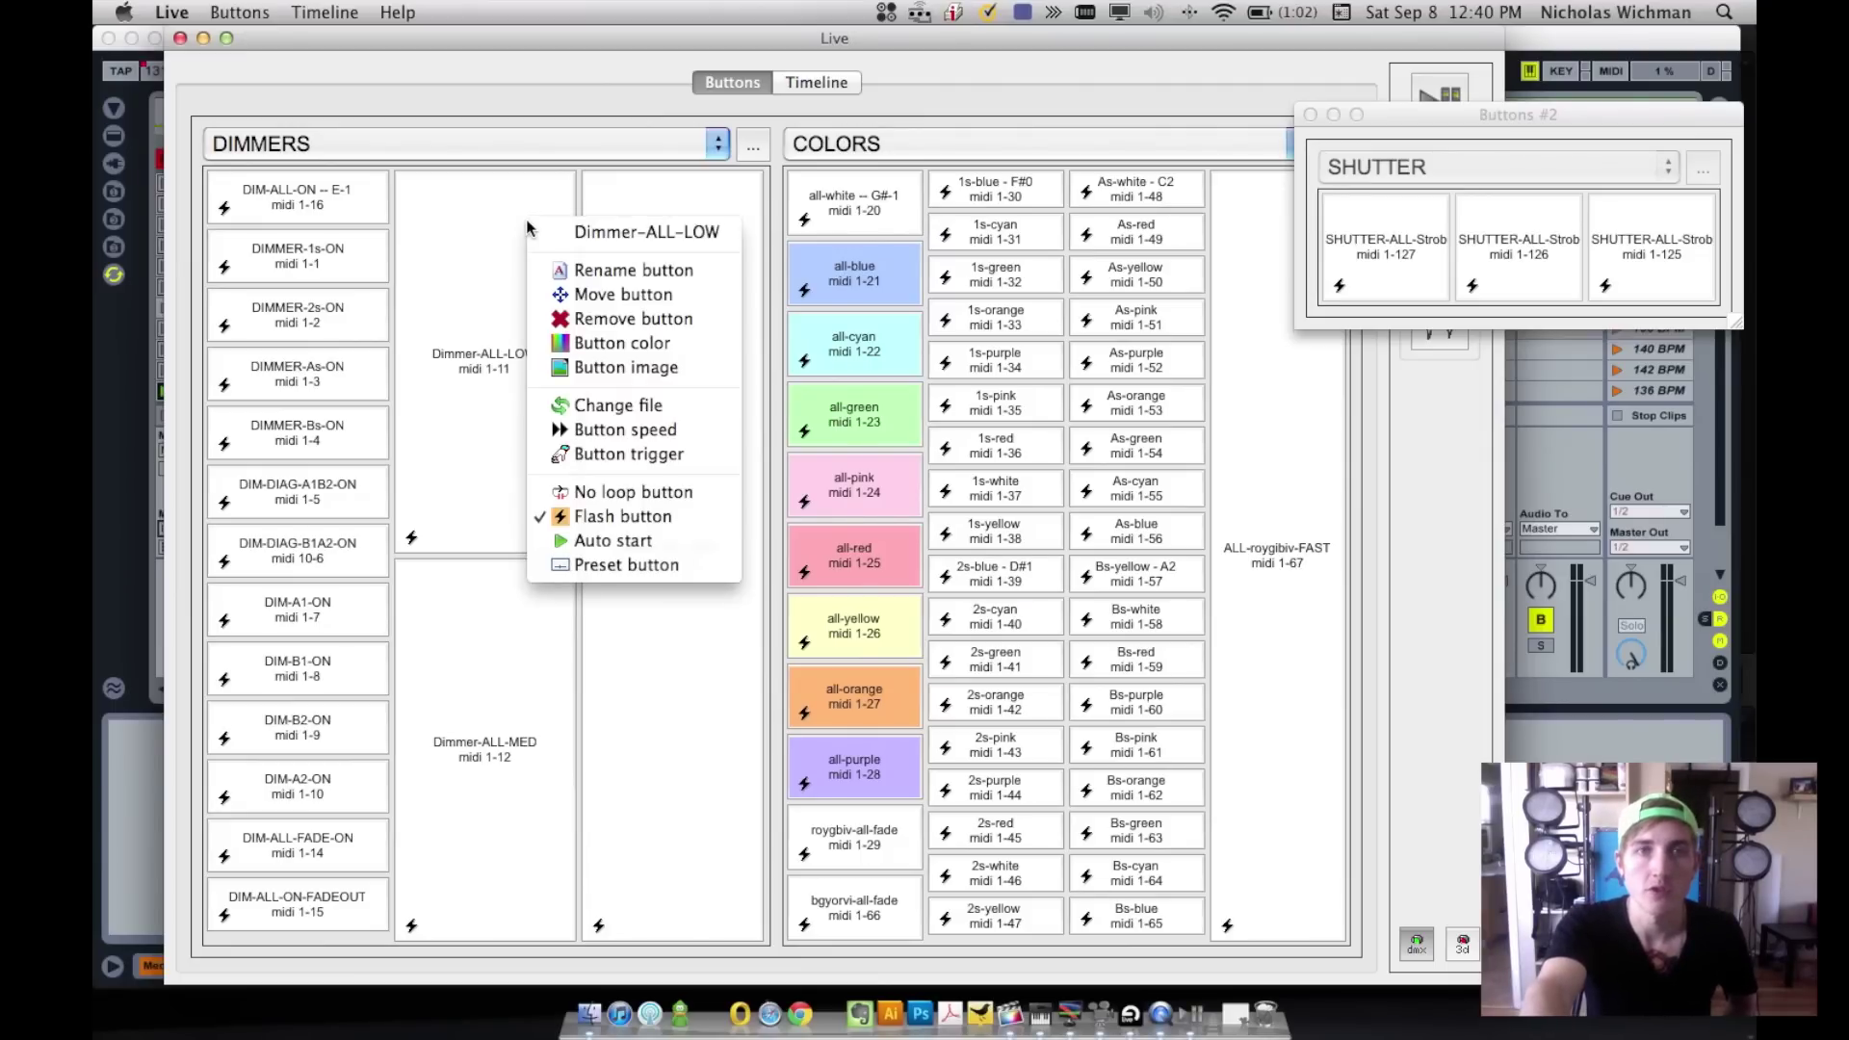
# - Open Dimmer-ALL-LOW's Button trigger dialog and confirm MIDI Channel 1, Note, Data 11
pyautogui.click(642, 455)
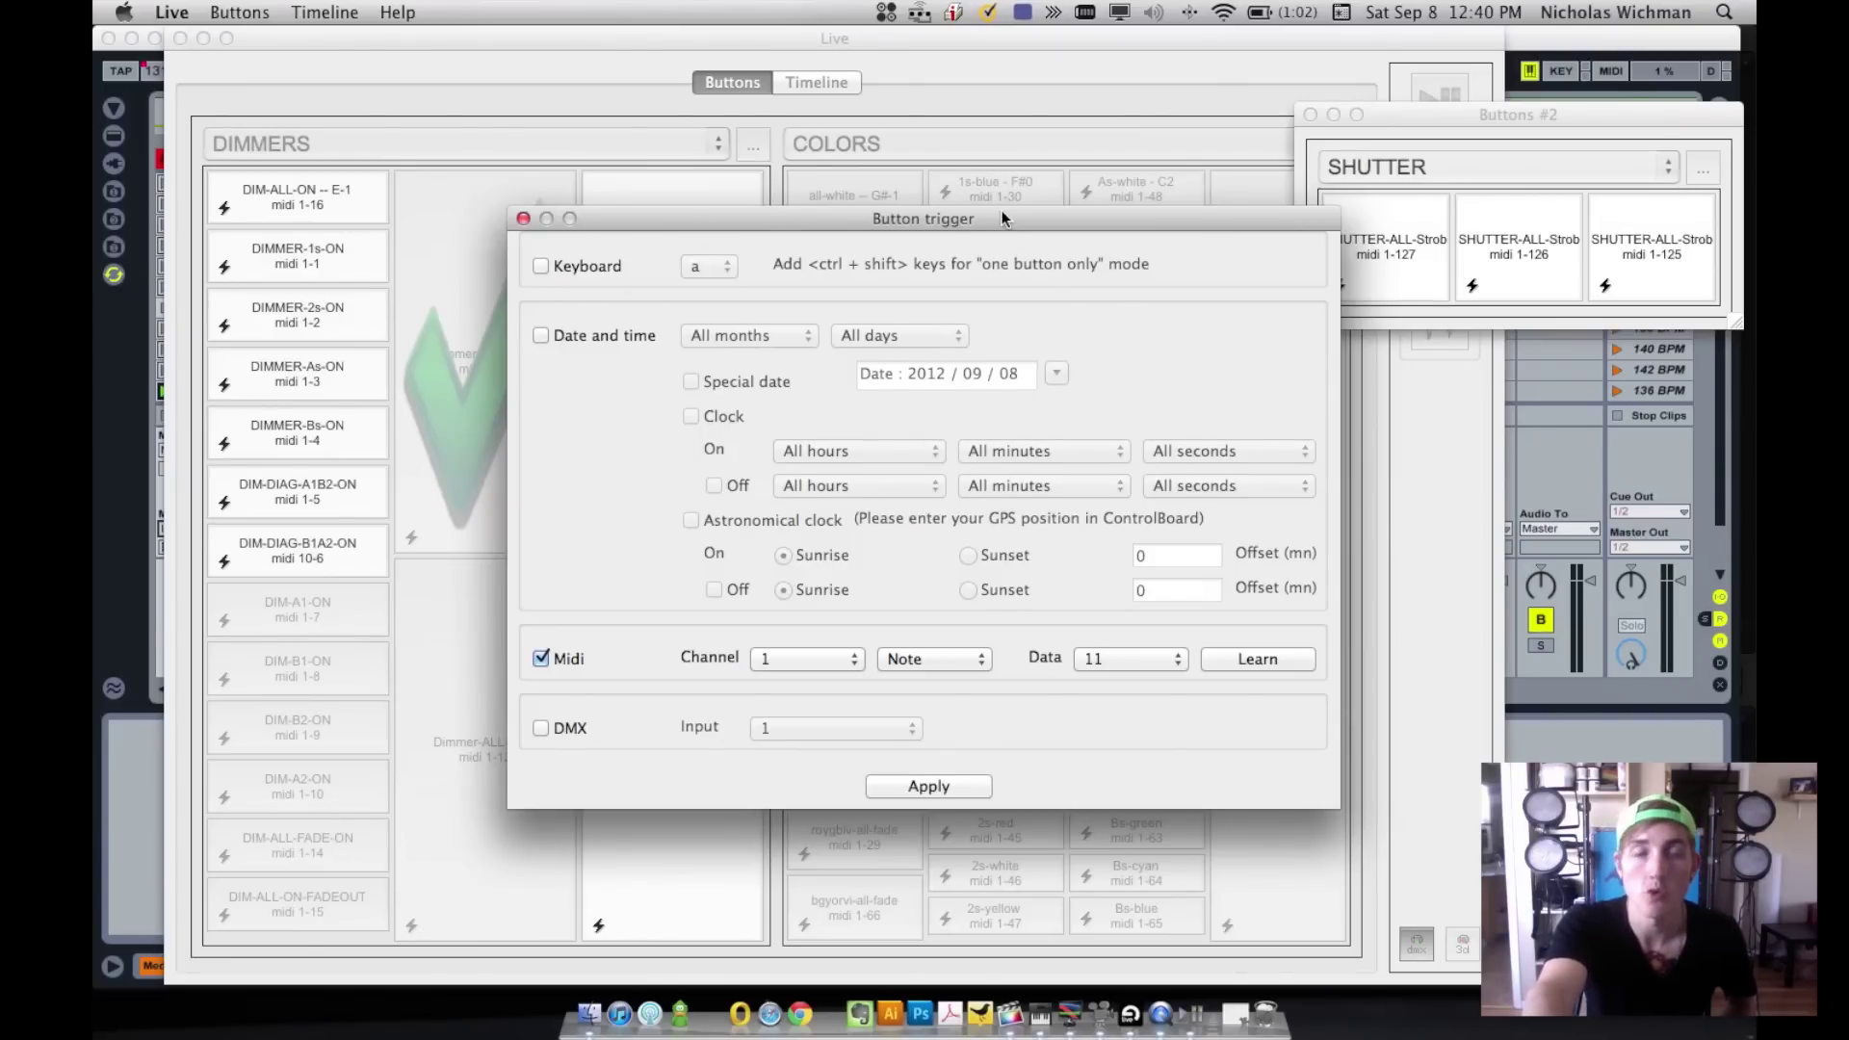
pyautogui.moveTo(1002, 209); pyautogui.dragTo(1107, 124)
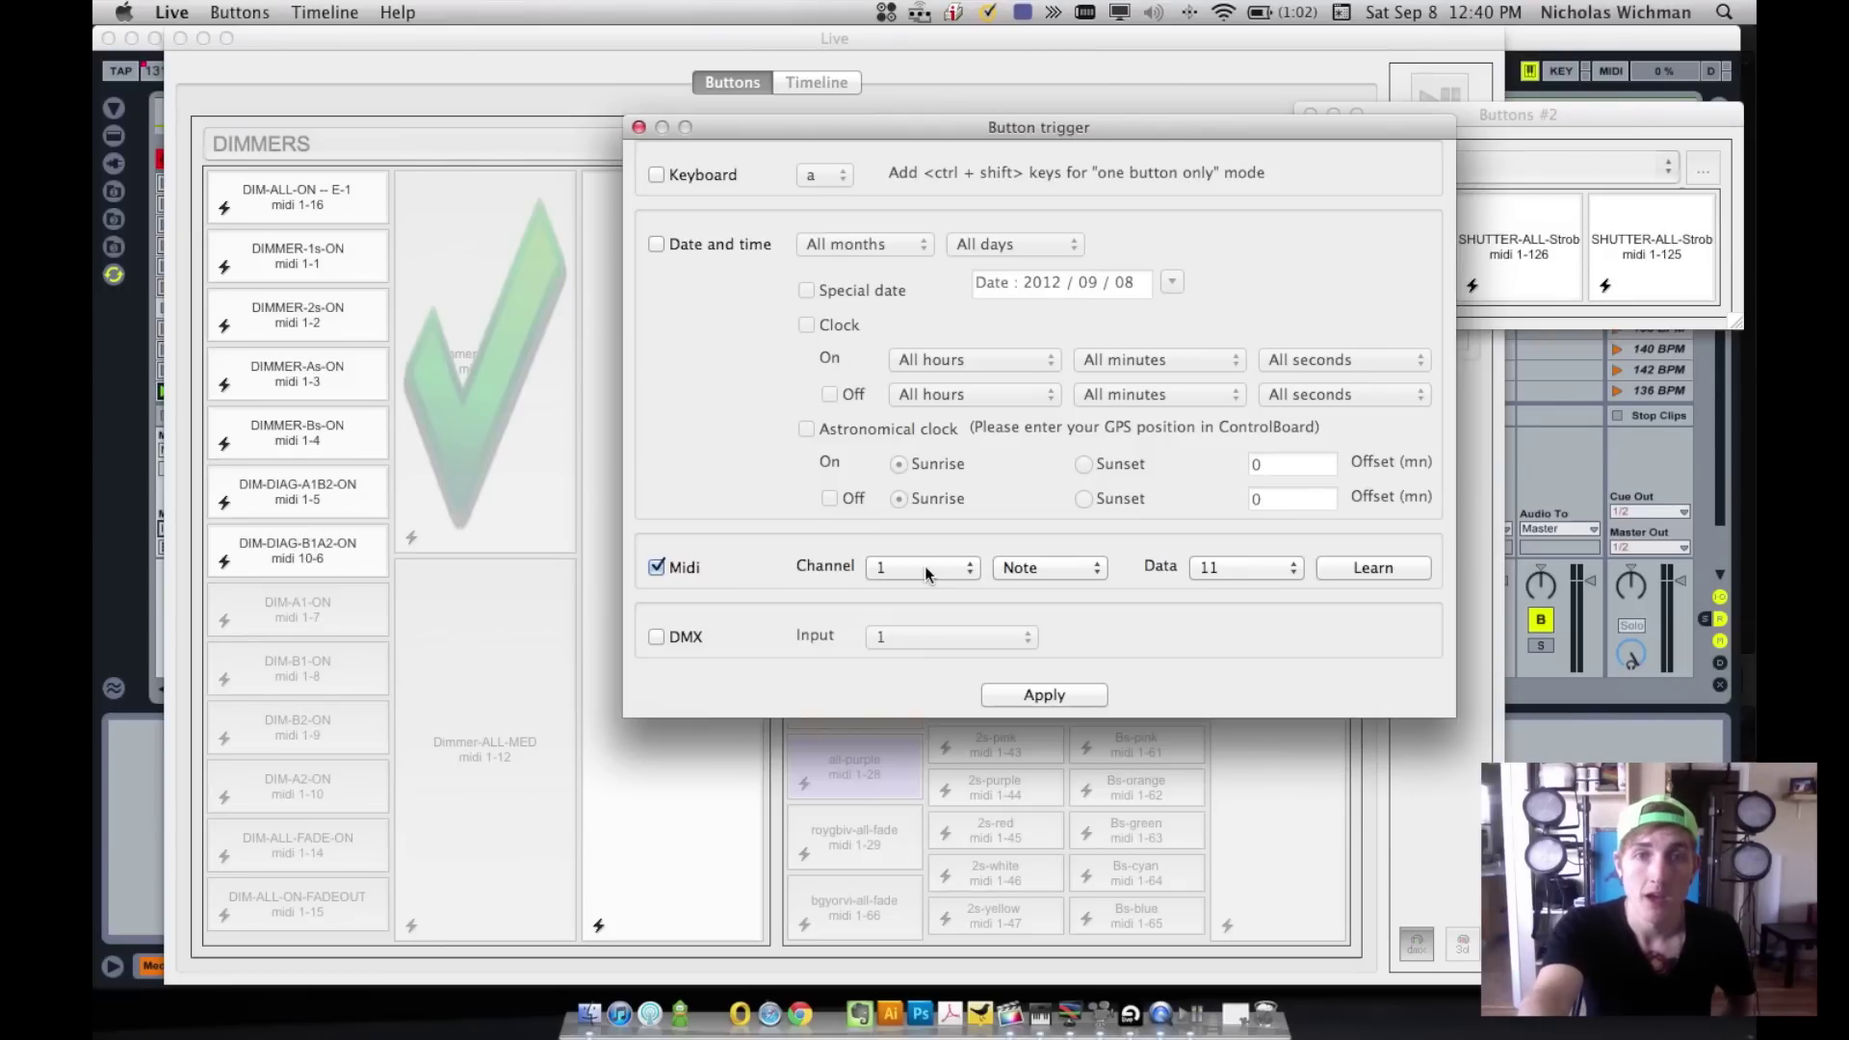
pyautogui.click(1078, 575)
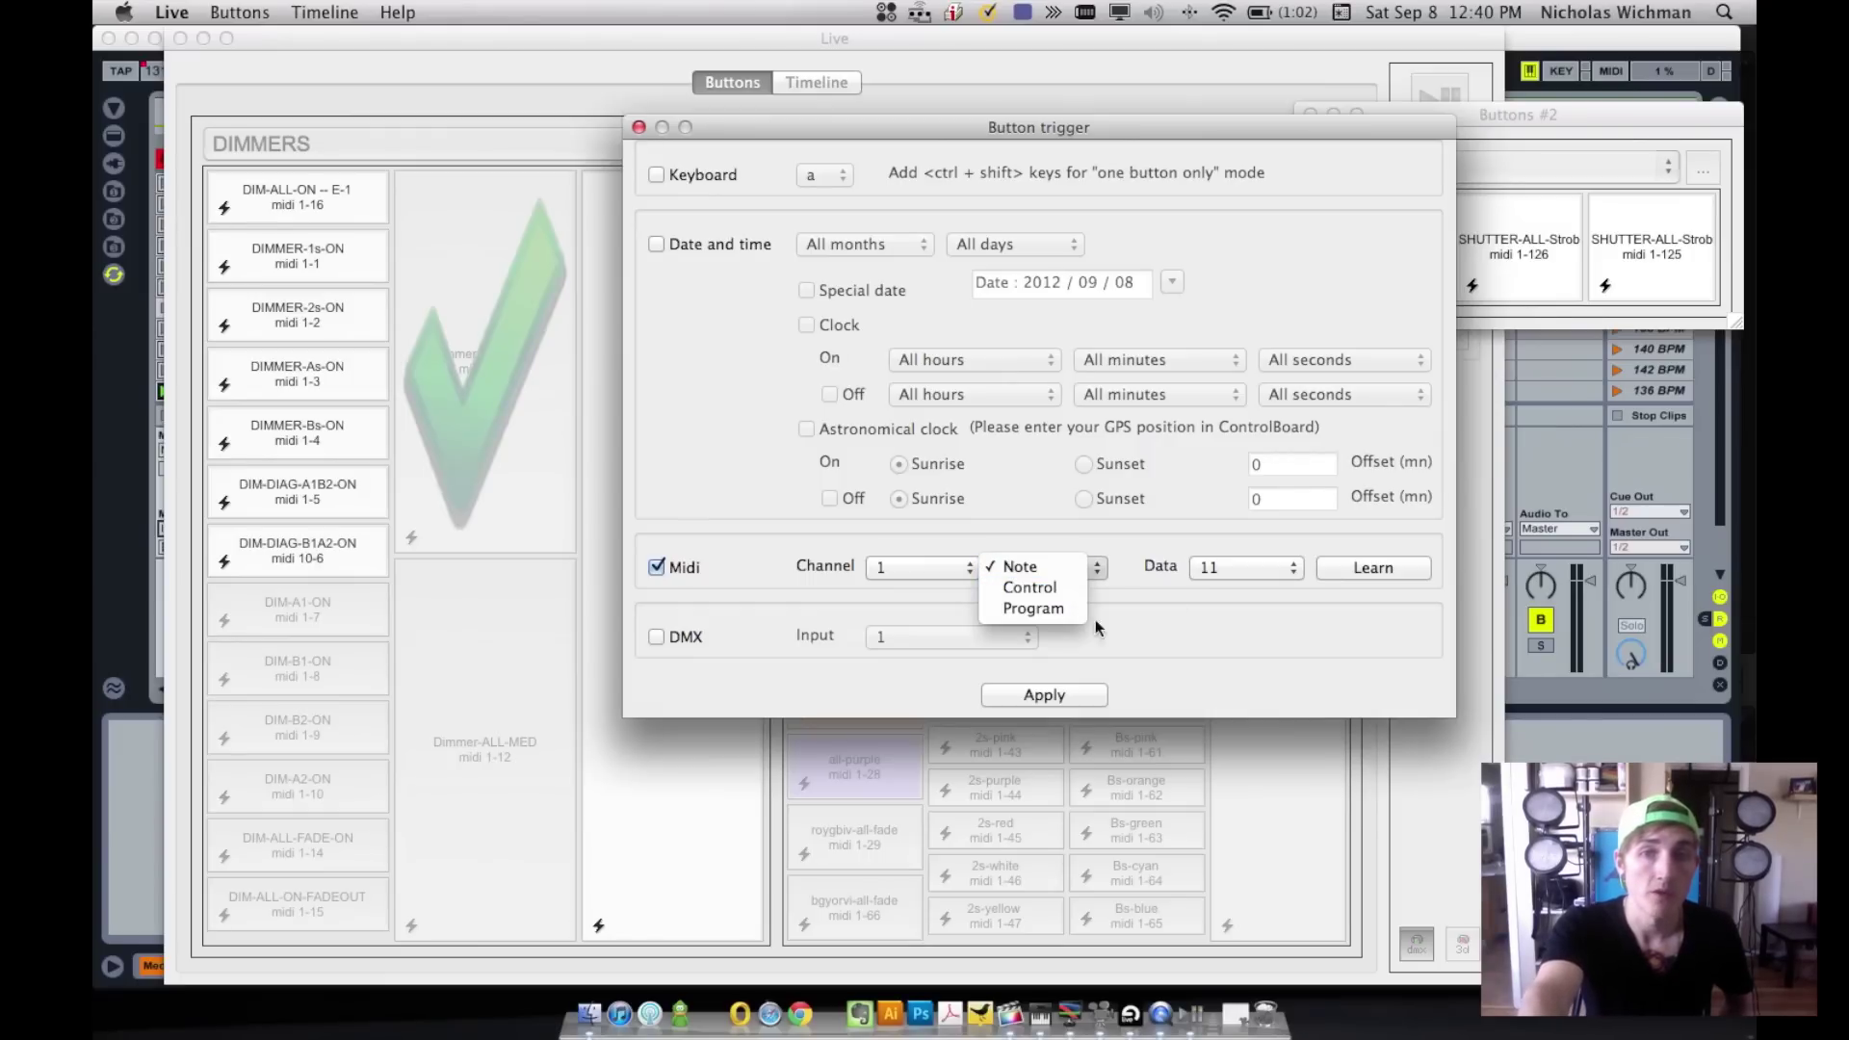
pyautogui.click(1203, 649)
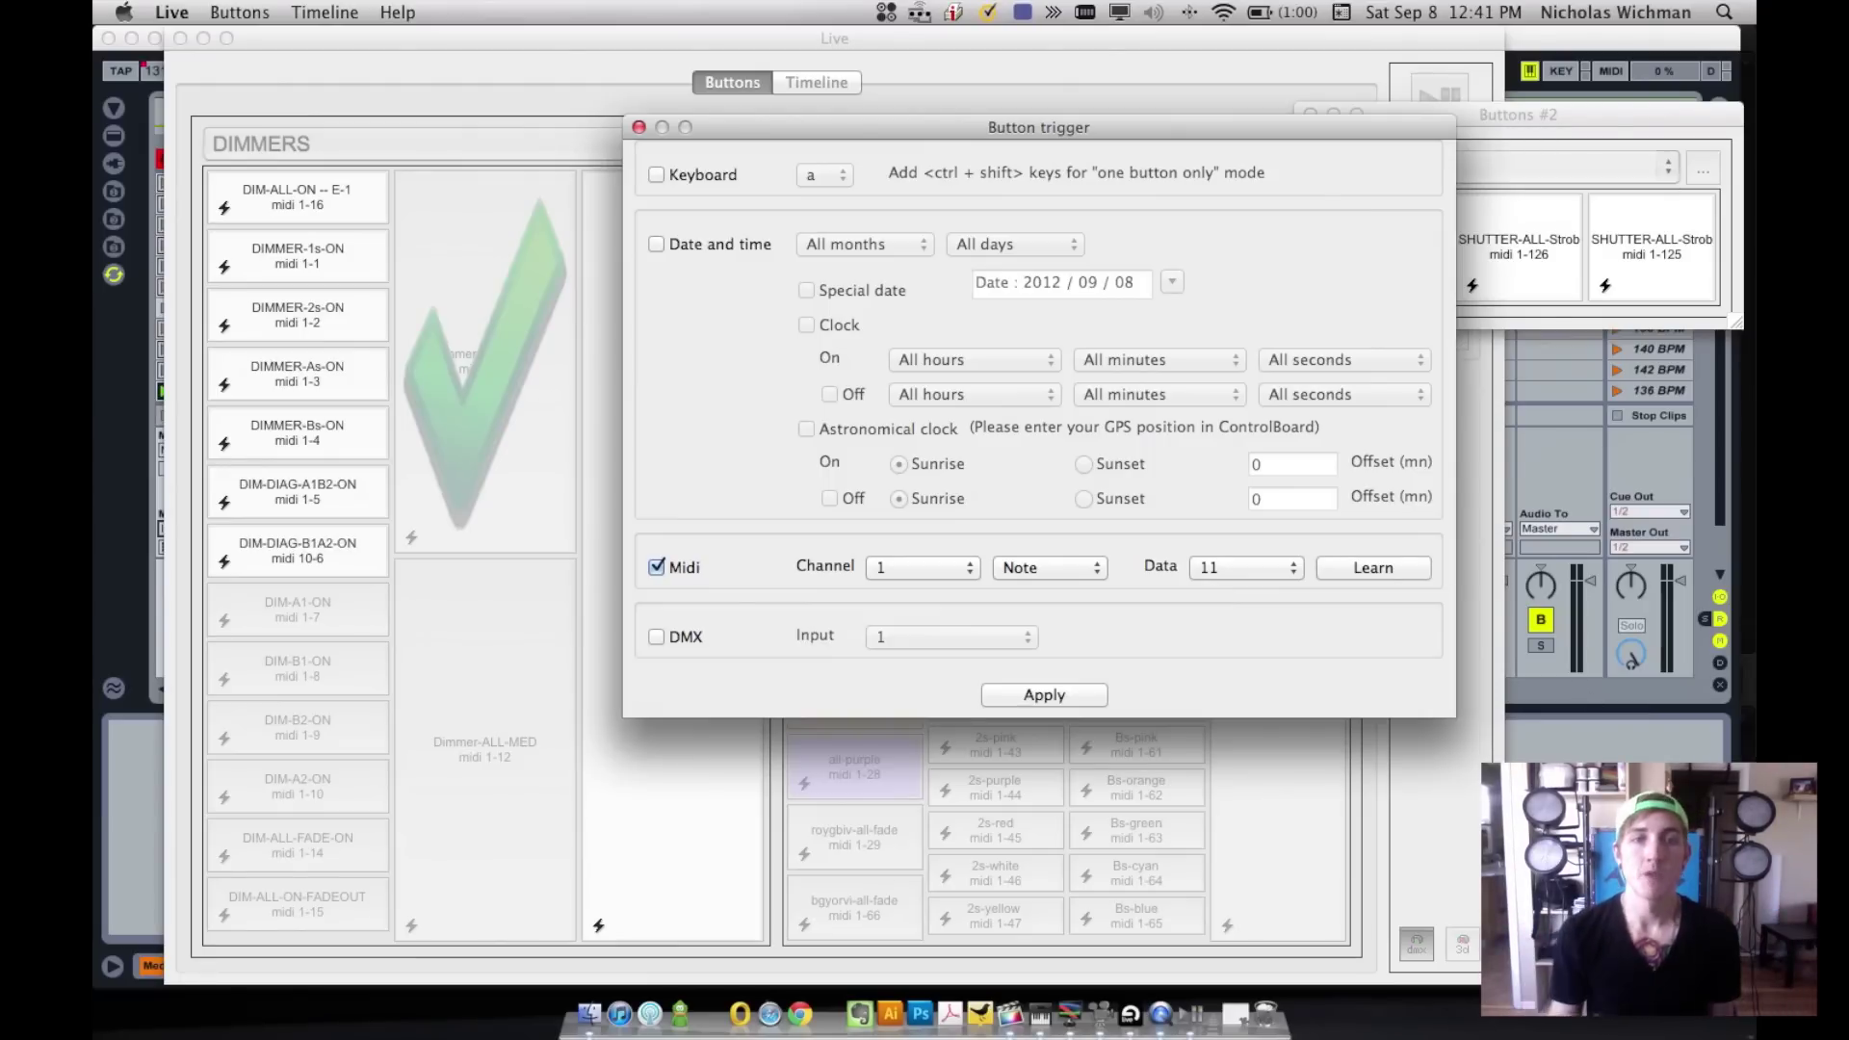
pyautogui.press('super+Tab')
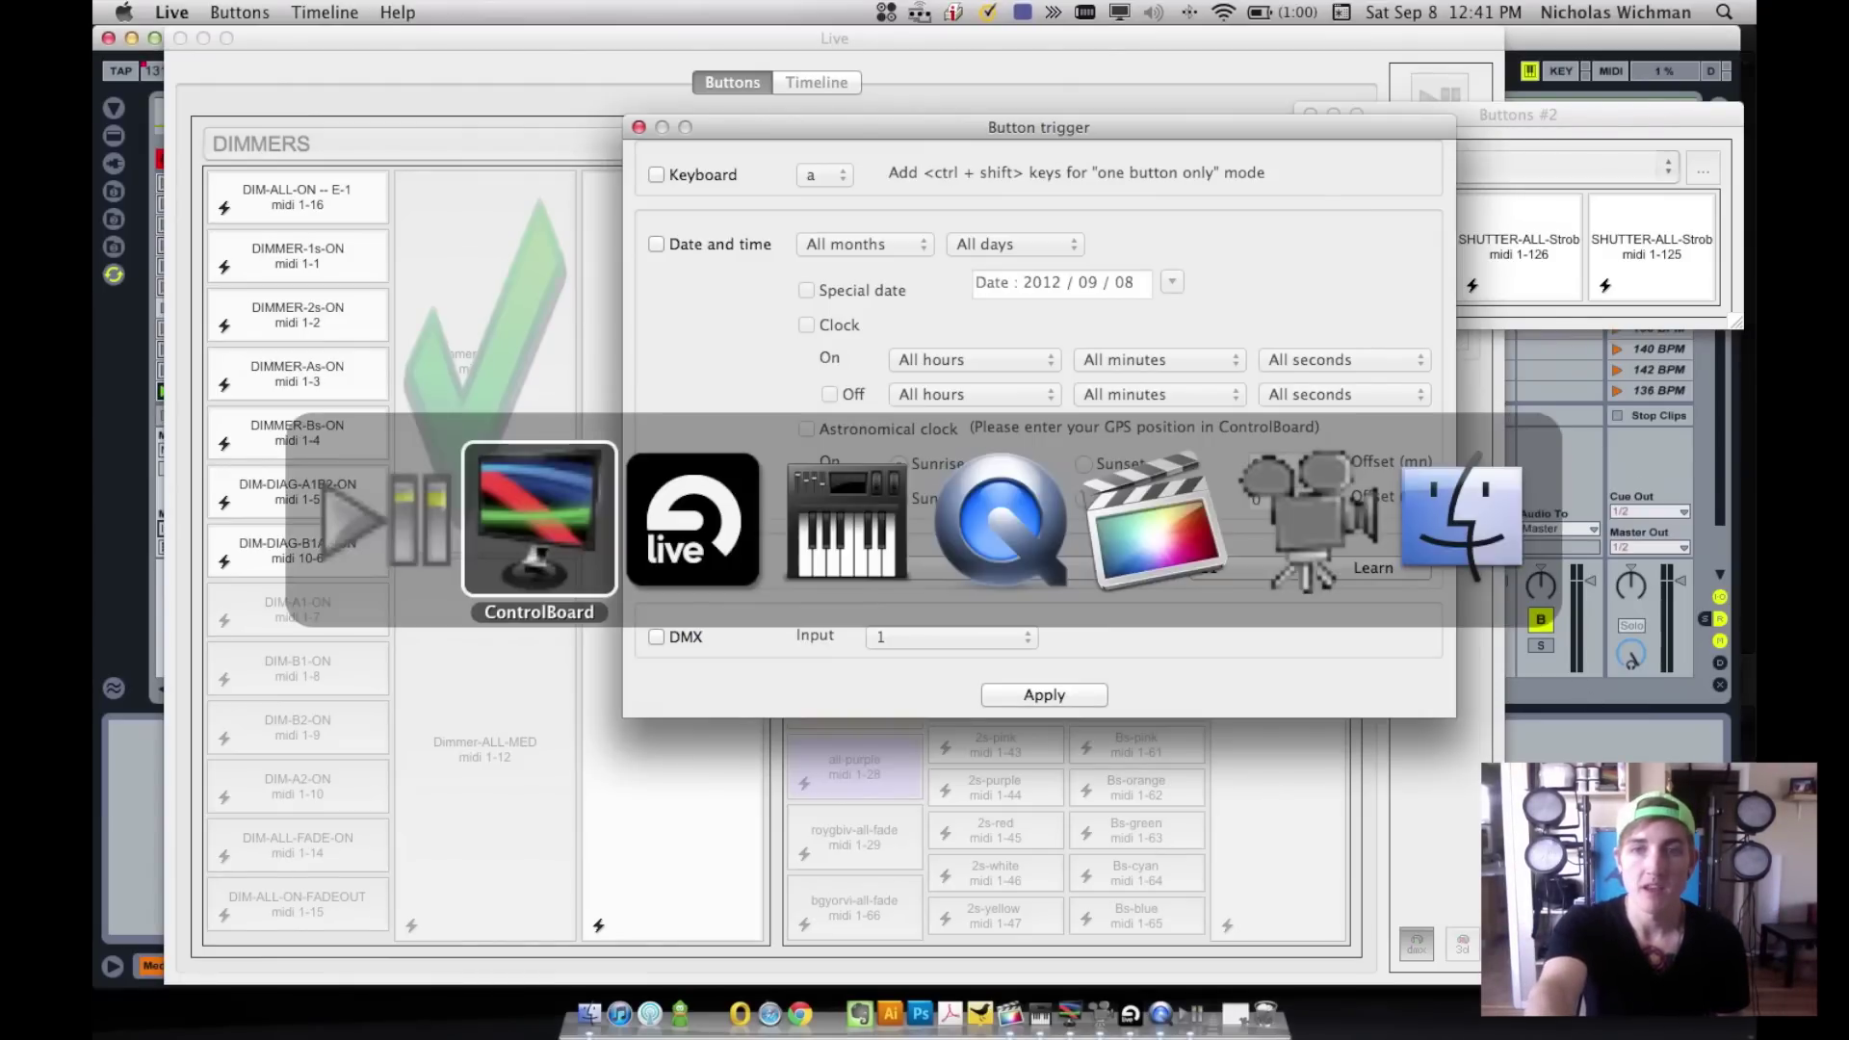
# - Reopen the Sidelines clip in an enlarged note editor, scroll to the low notes and select the long E-1 note
pyautogui.press('super+Tab')
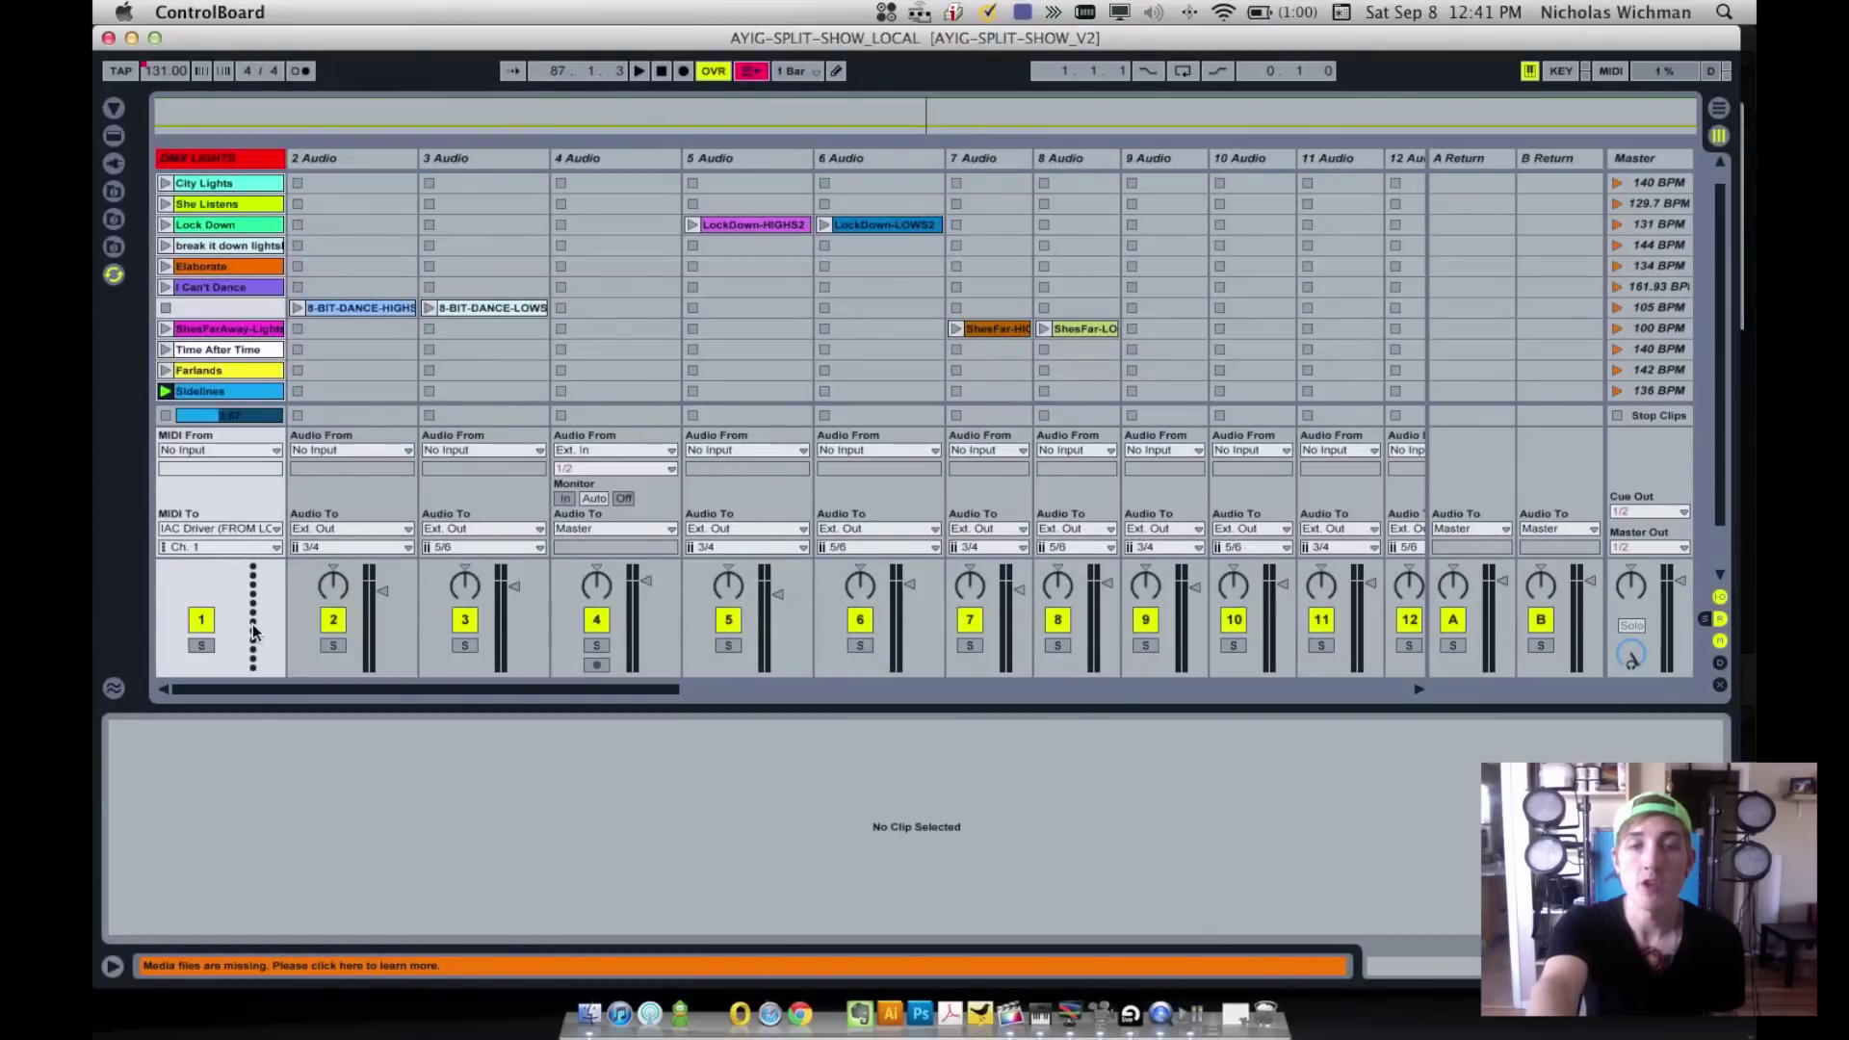
pyautogui.click(217, 400)
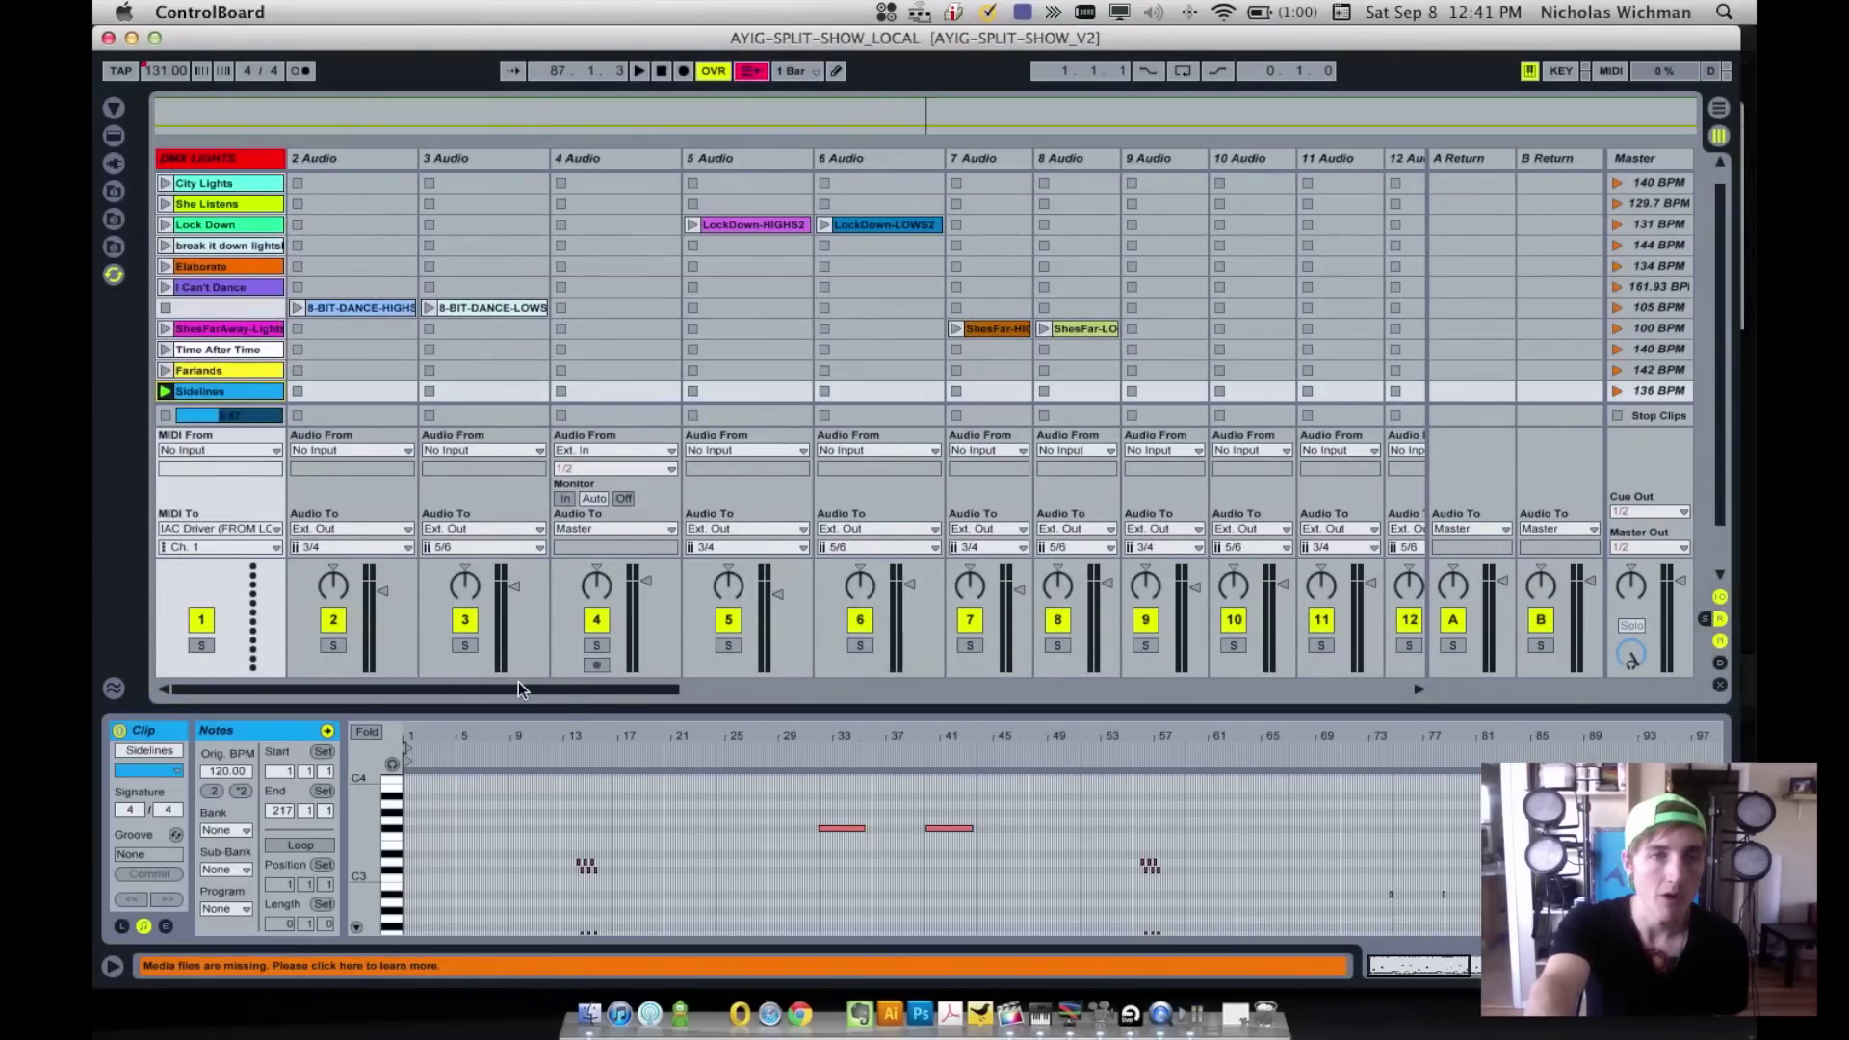
pyautogui.moveTo(568, 710); pyautogui.dragTo(589, 404)
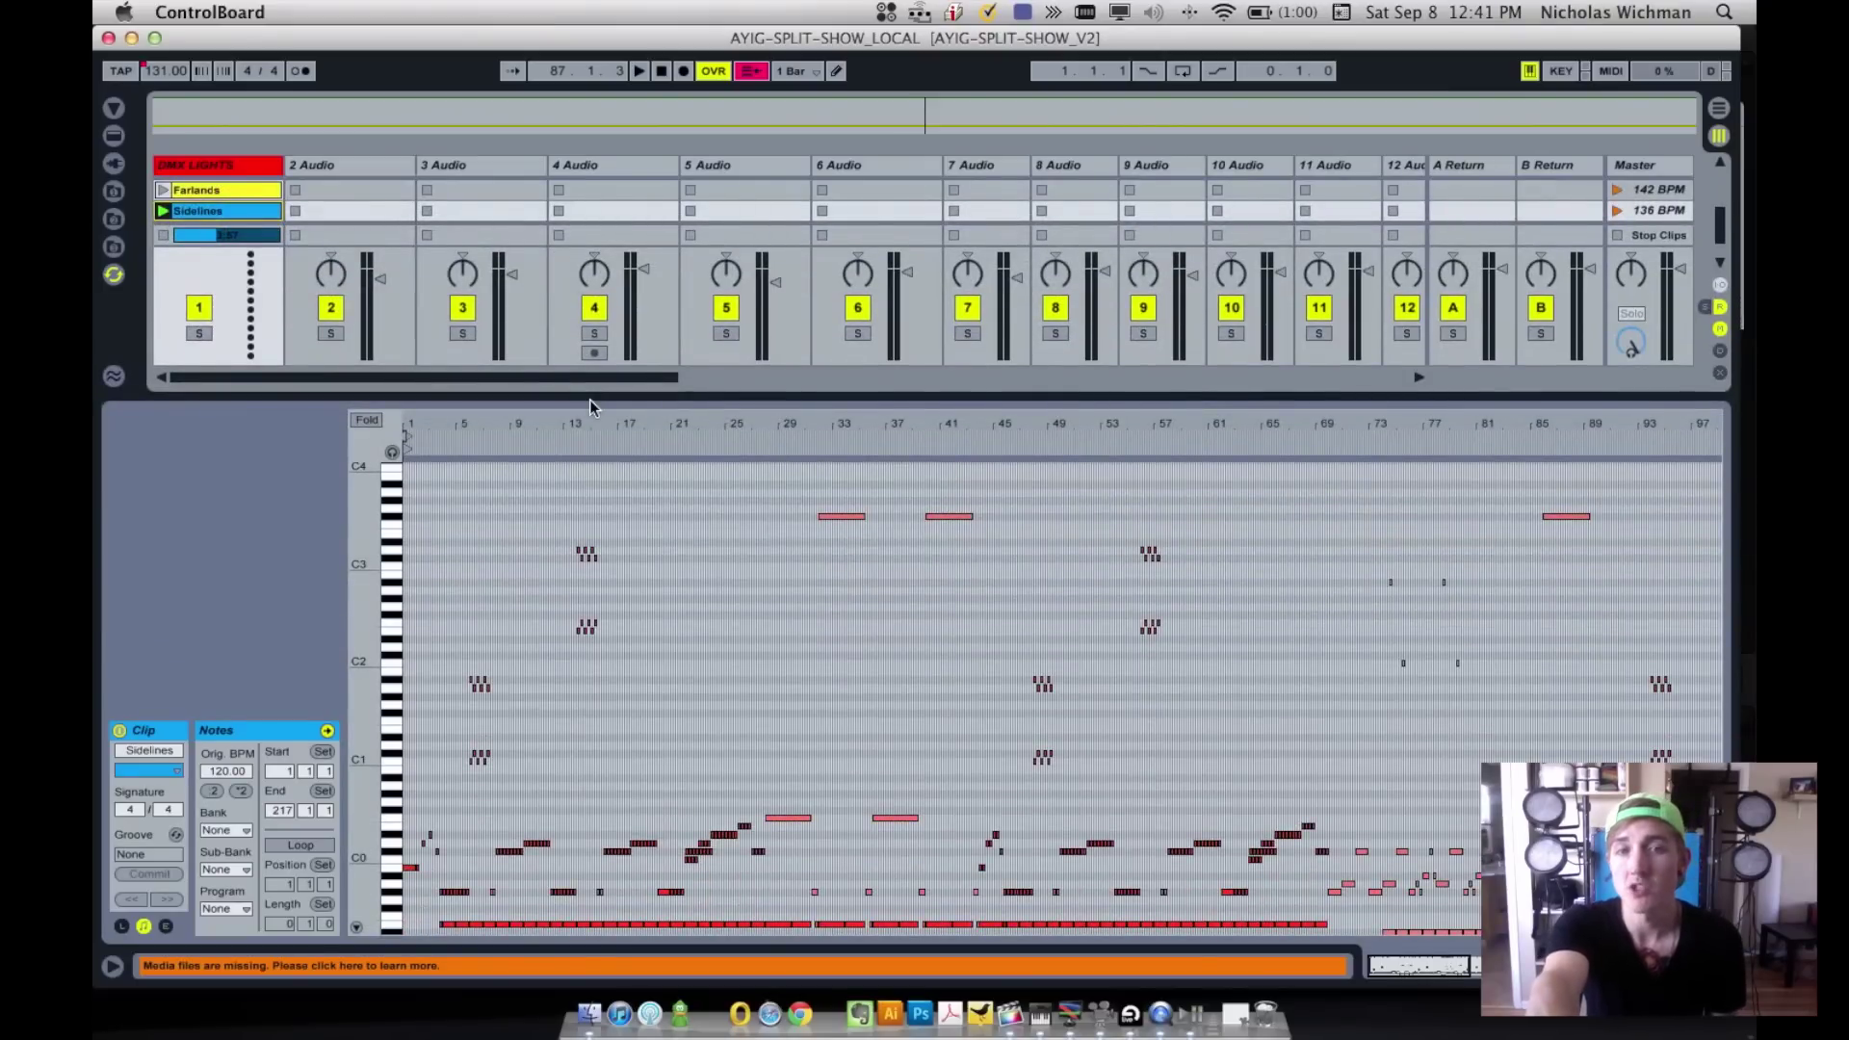
pyautogui.moveTo(589, 396); pyautogui.dragTo(597, 354)
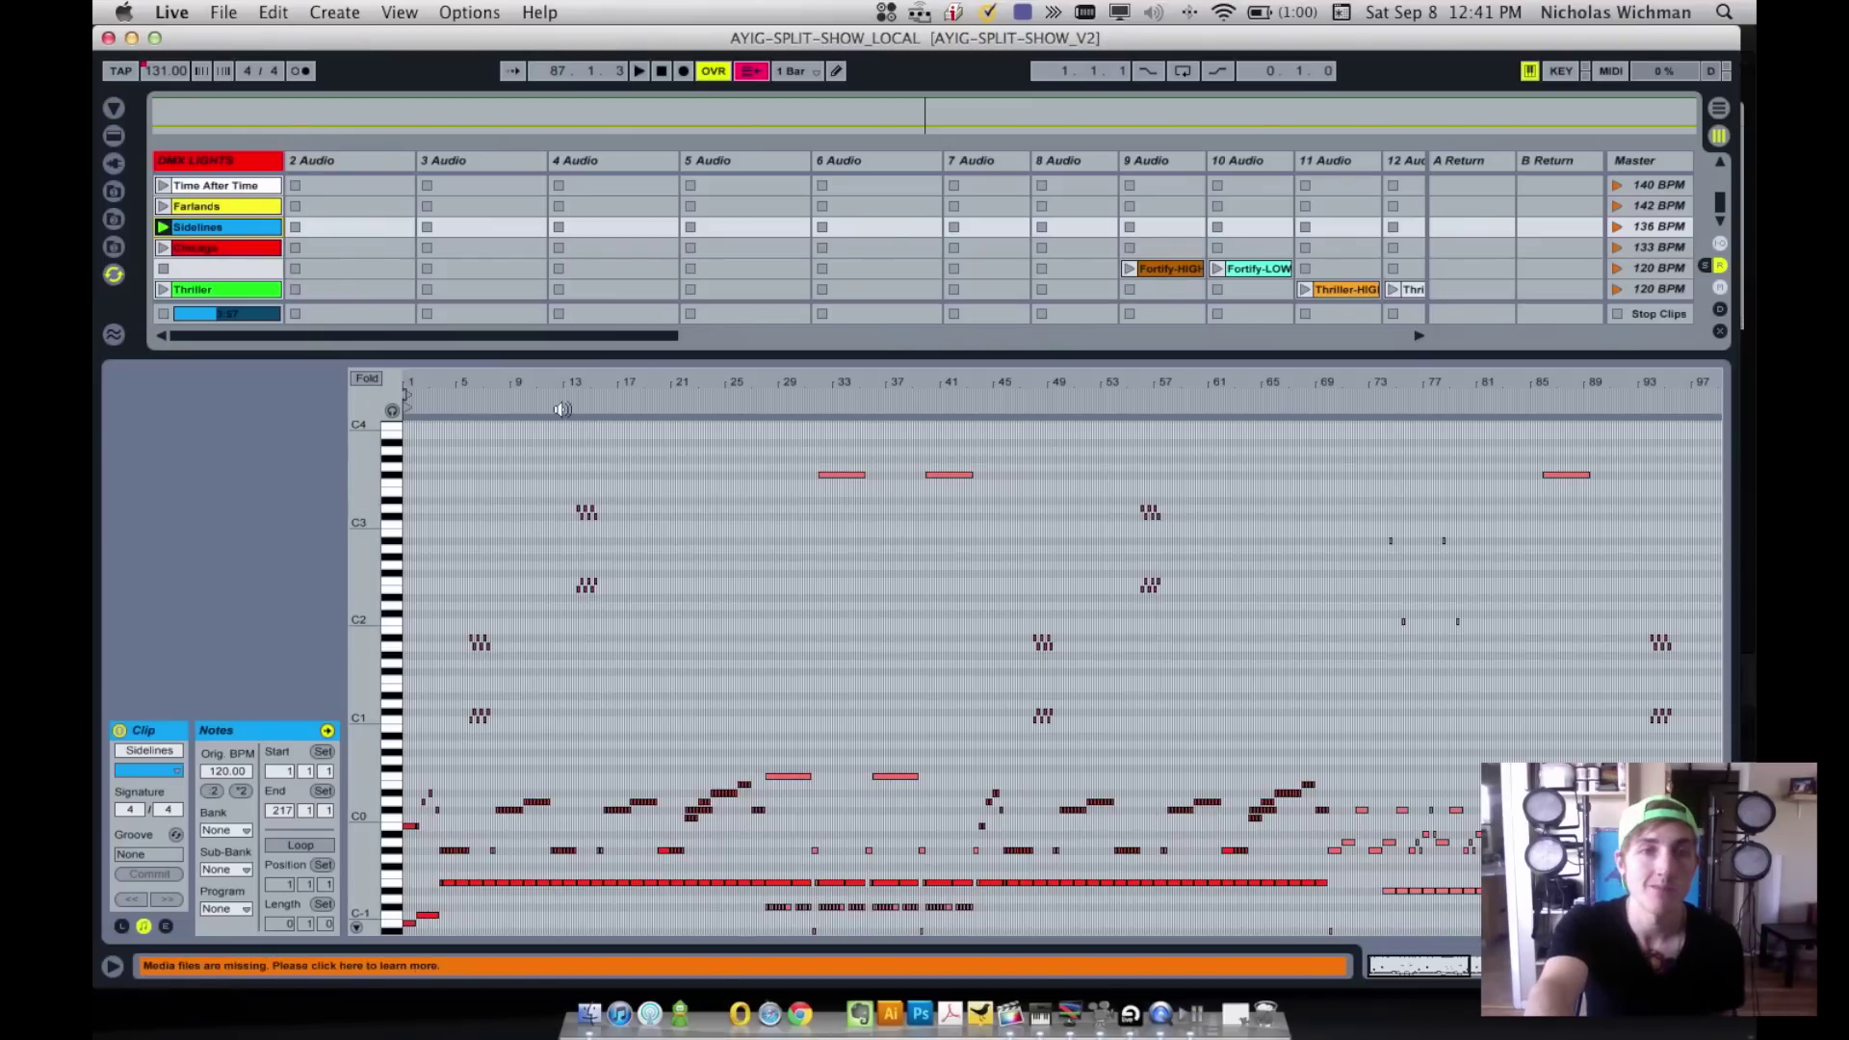
pyautogui.scroll(-3, 598, 507)
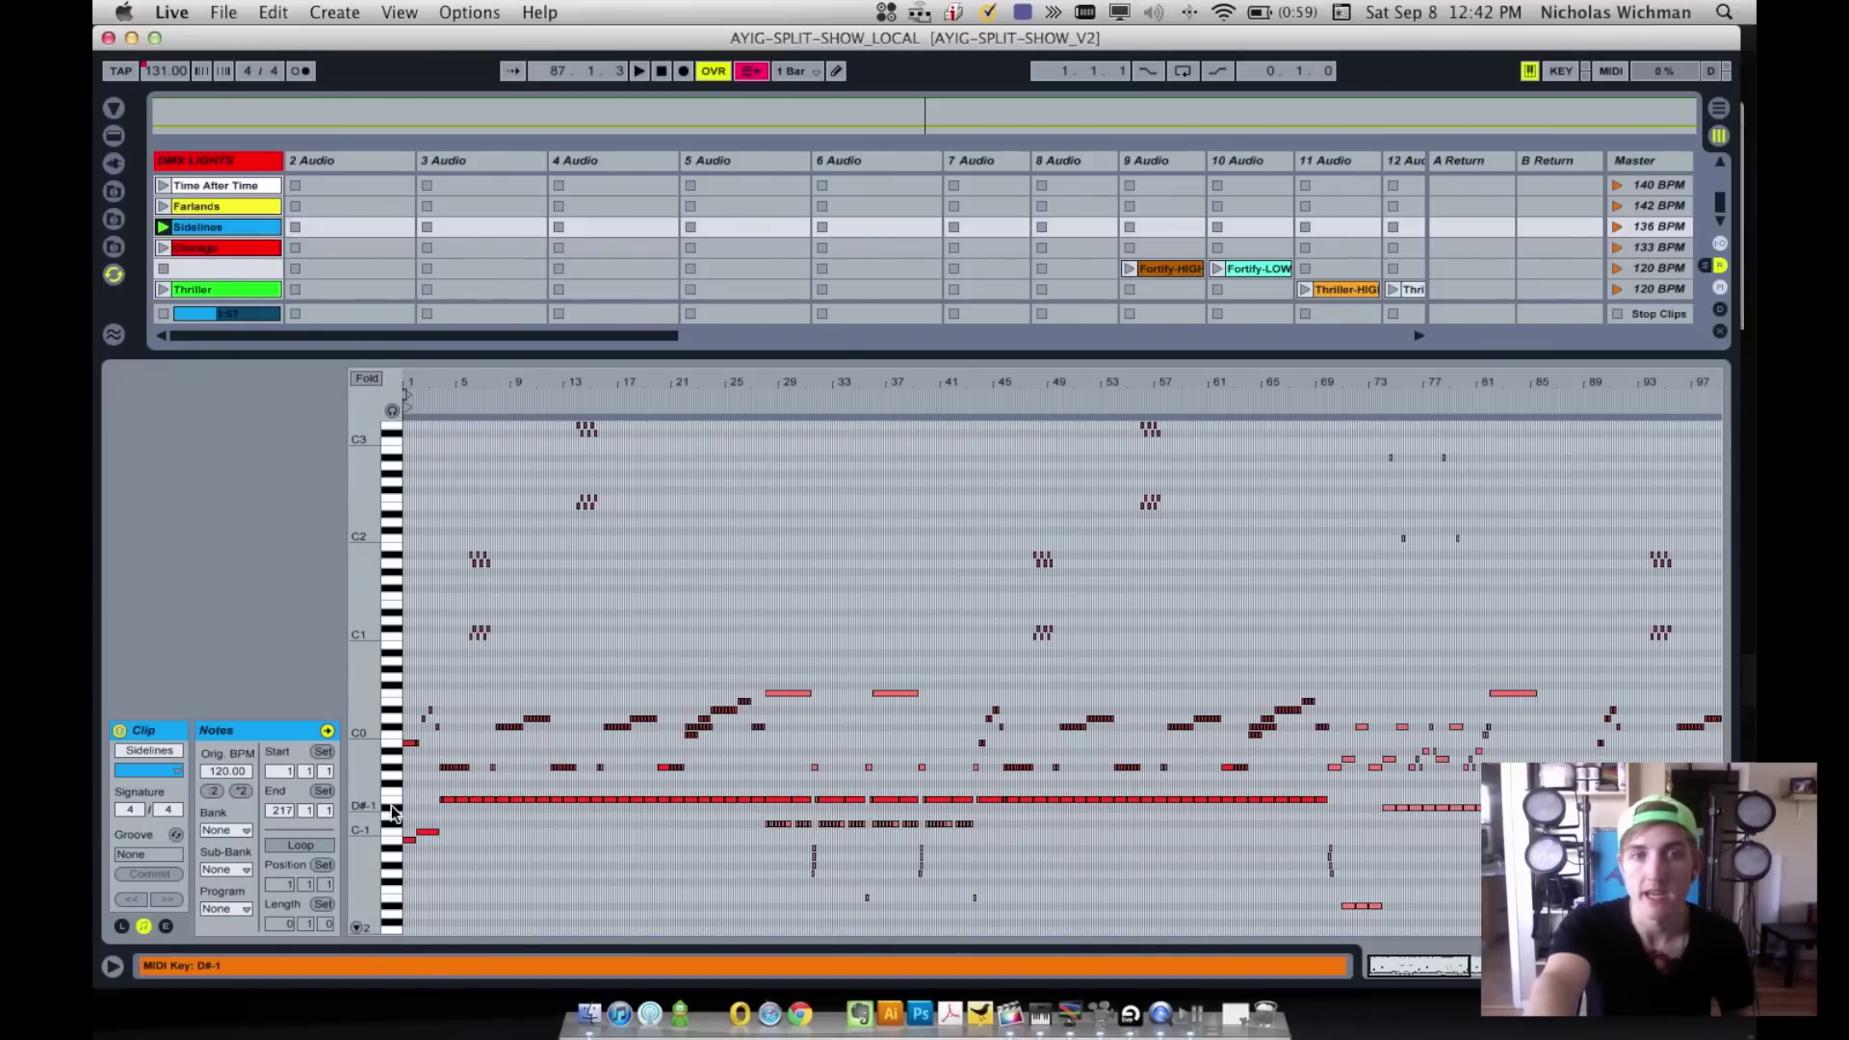
pyautogui.click(477, 801)
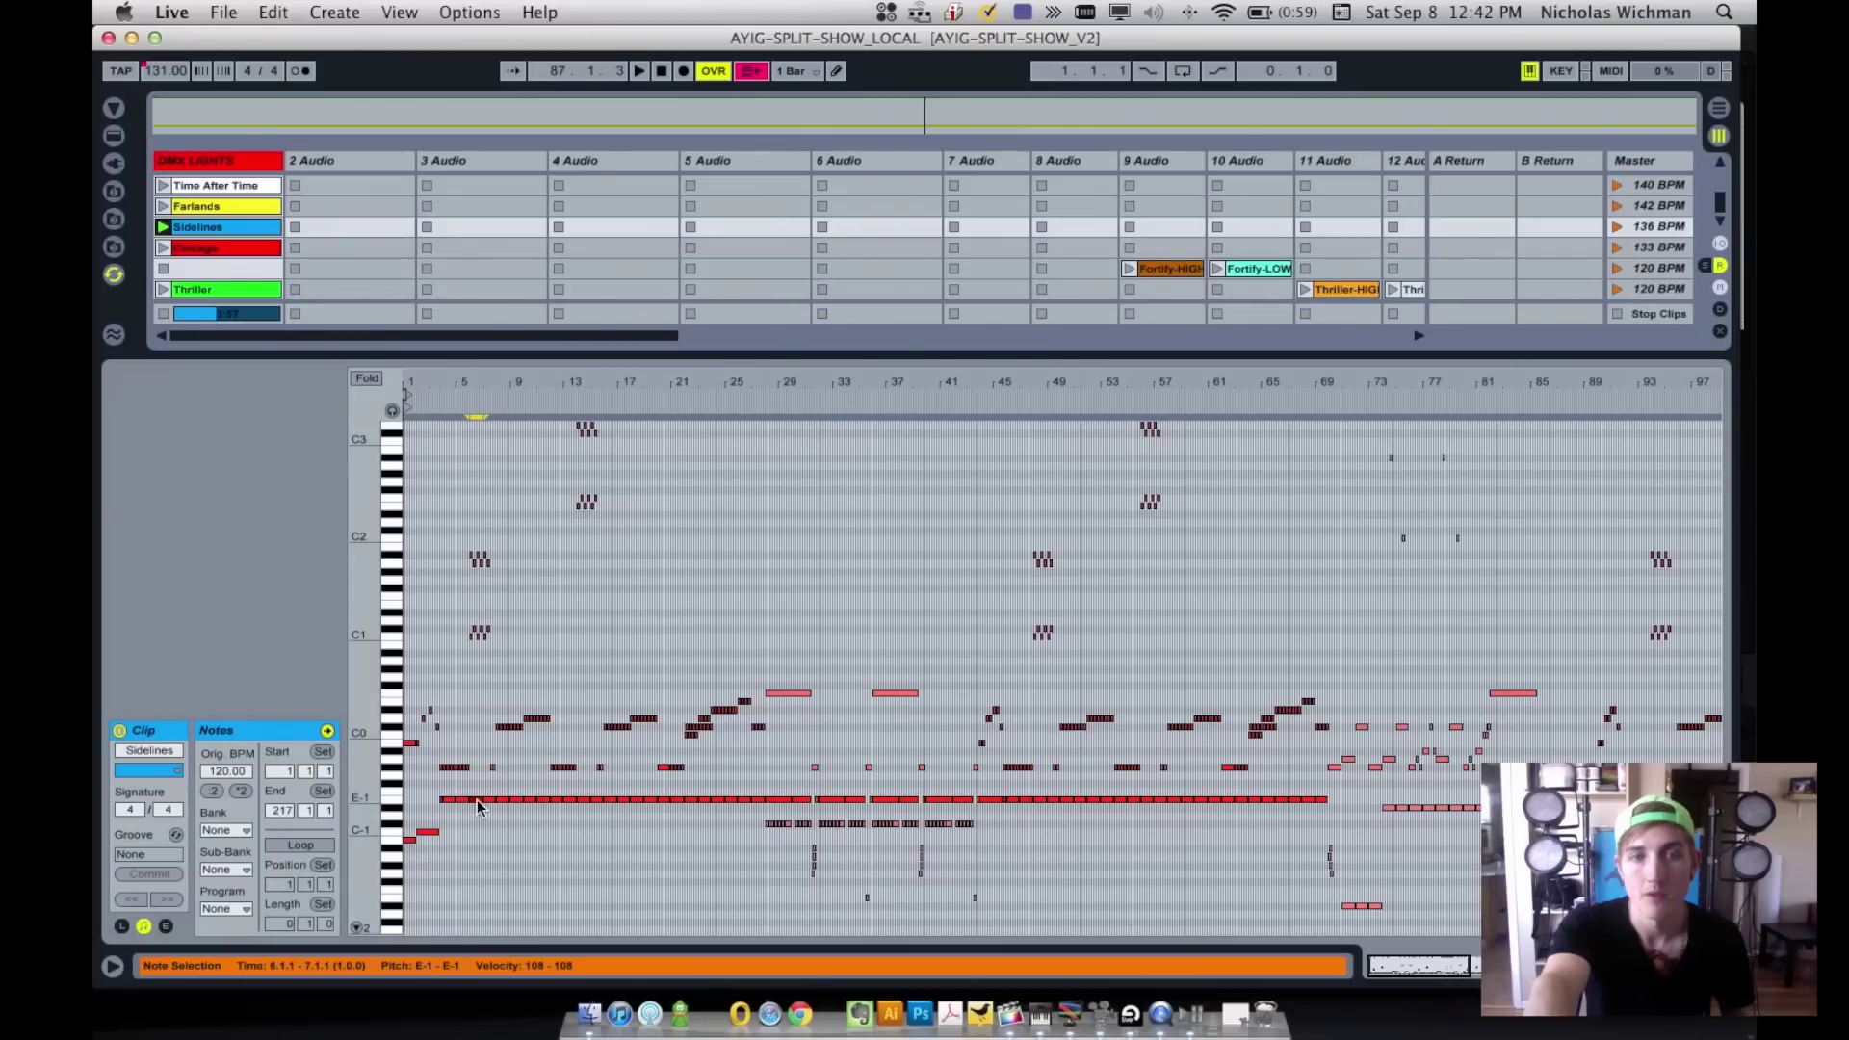
# - Switch to ShowXpress and close the Button trigger dialog for MIDI note 11
pyautogui.press('super+Tab')
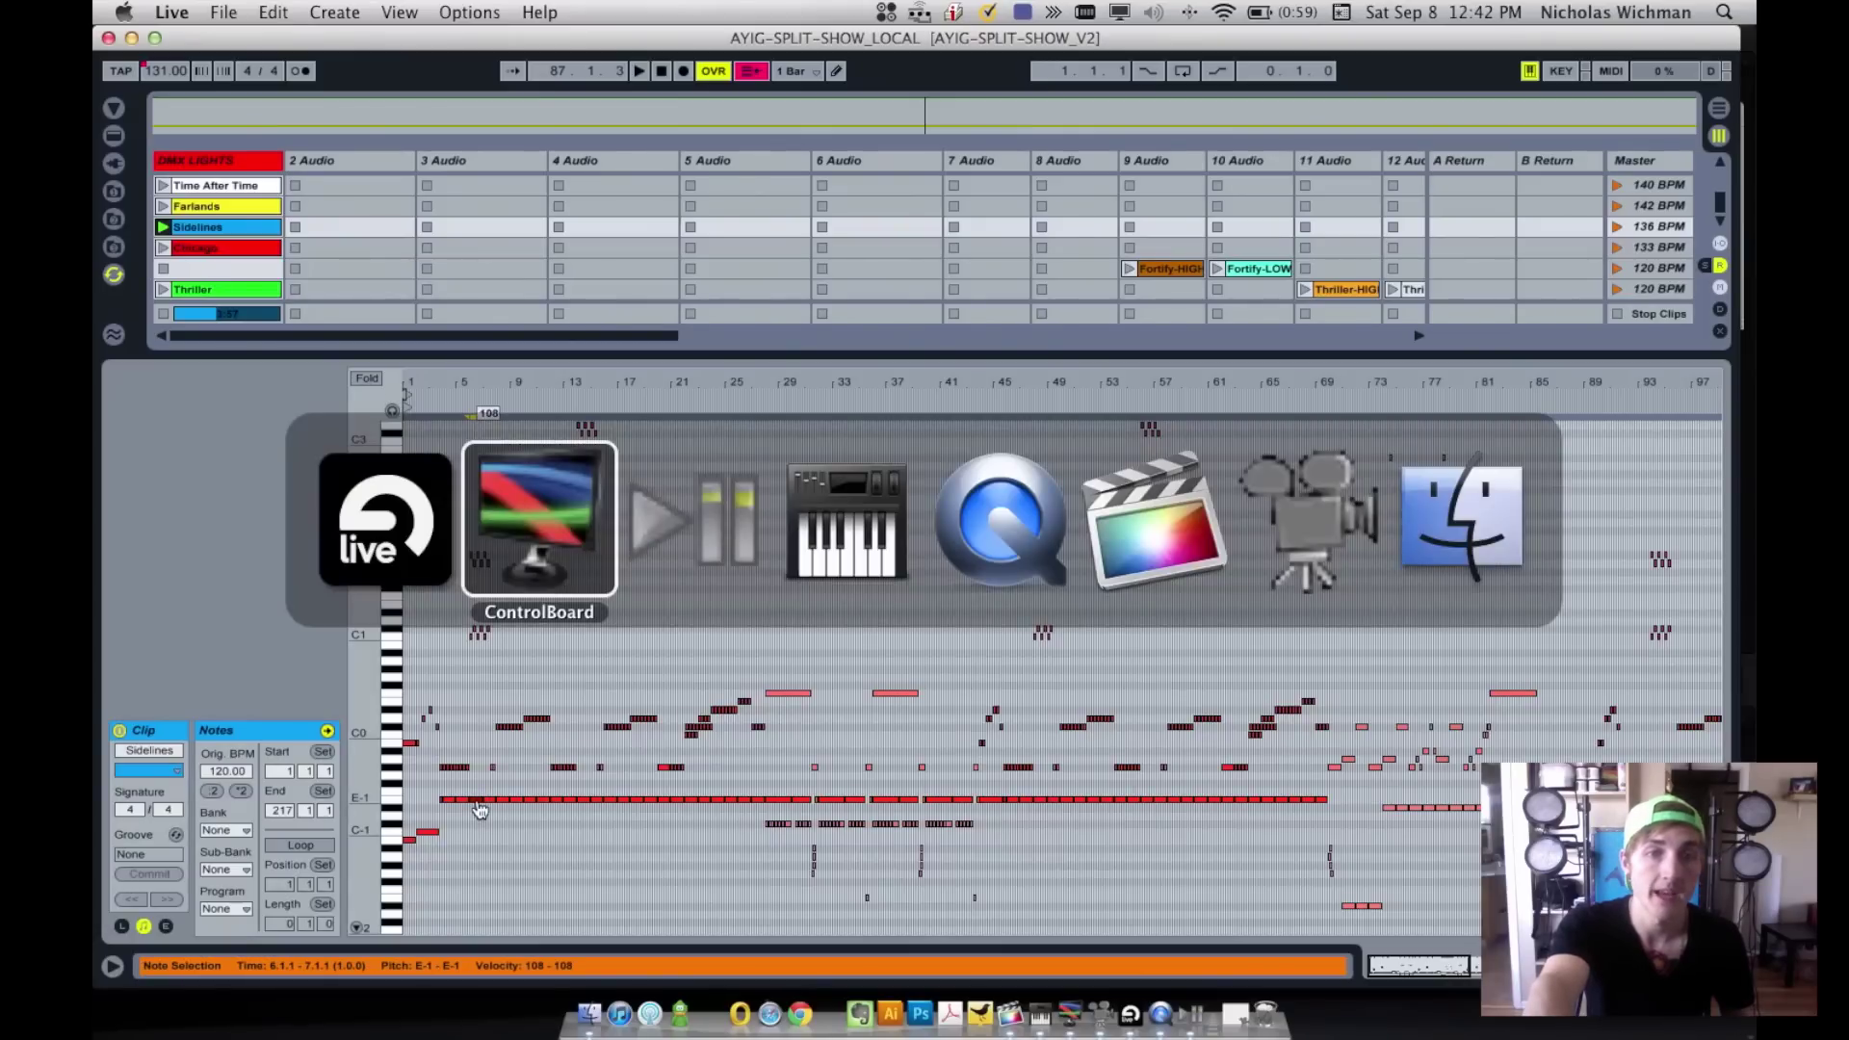
pyautogui.press('super+Tab')
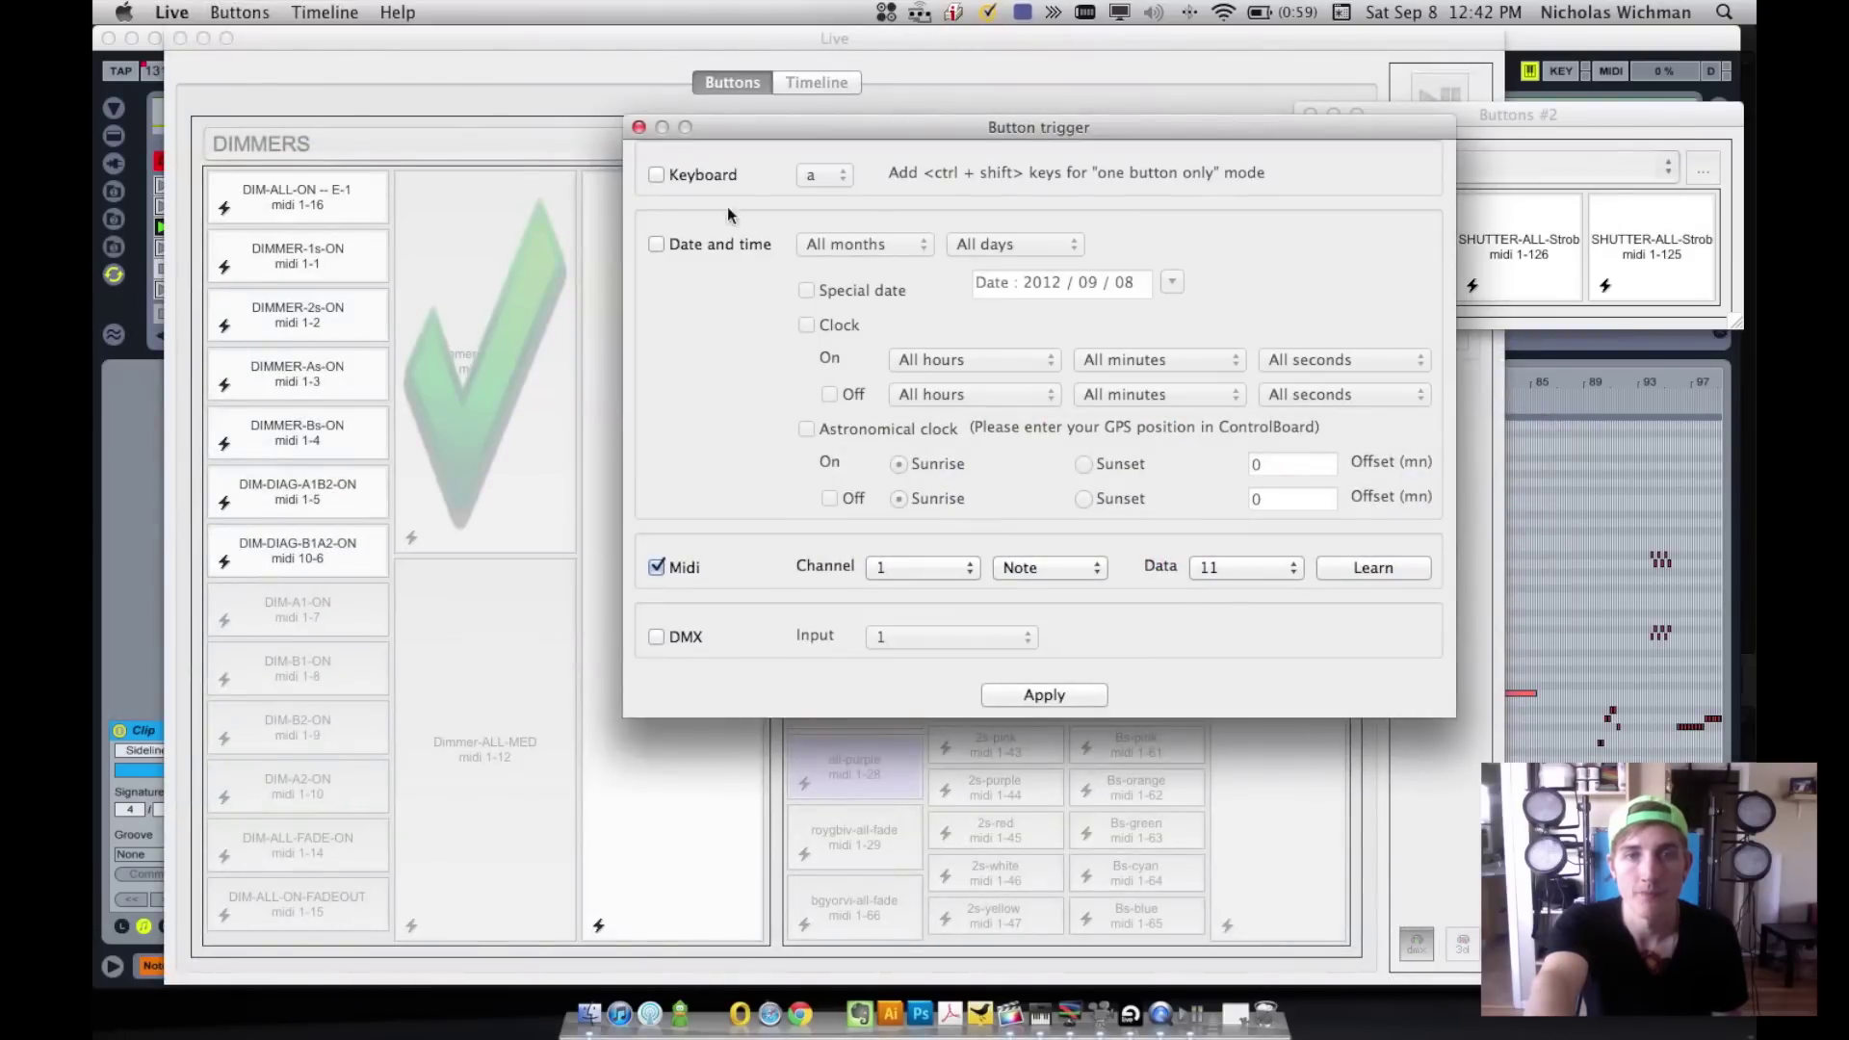
pyautogui.click(638, 127)
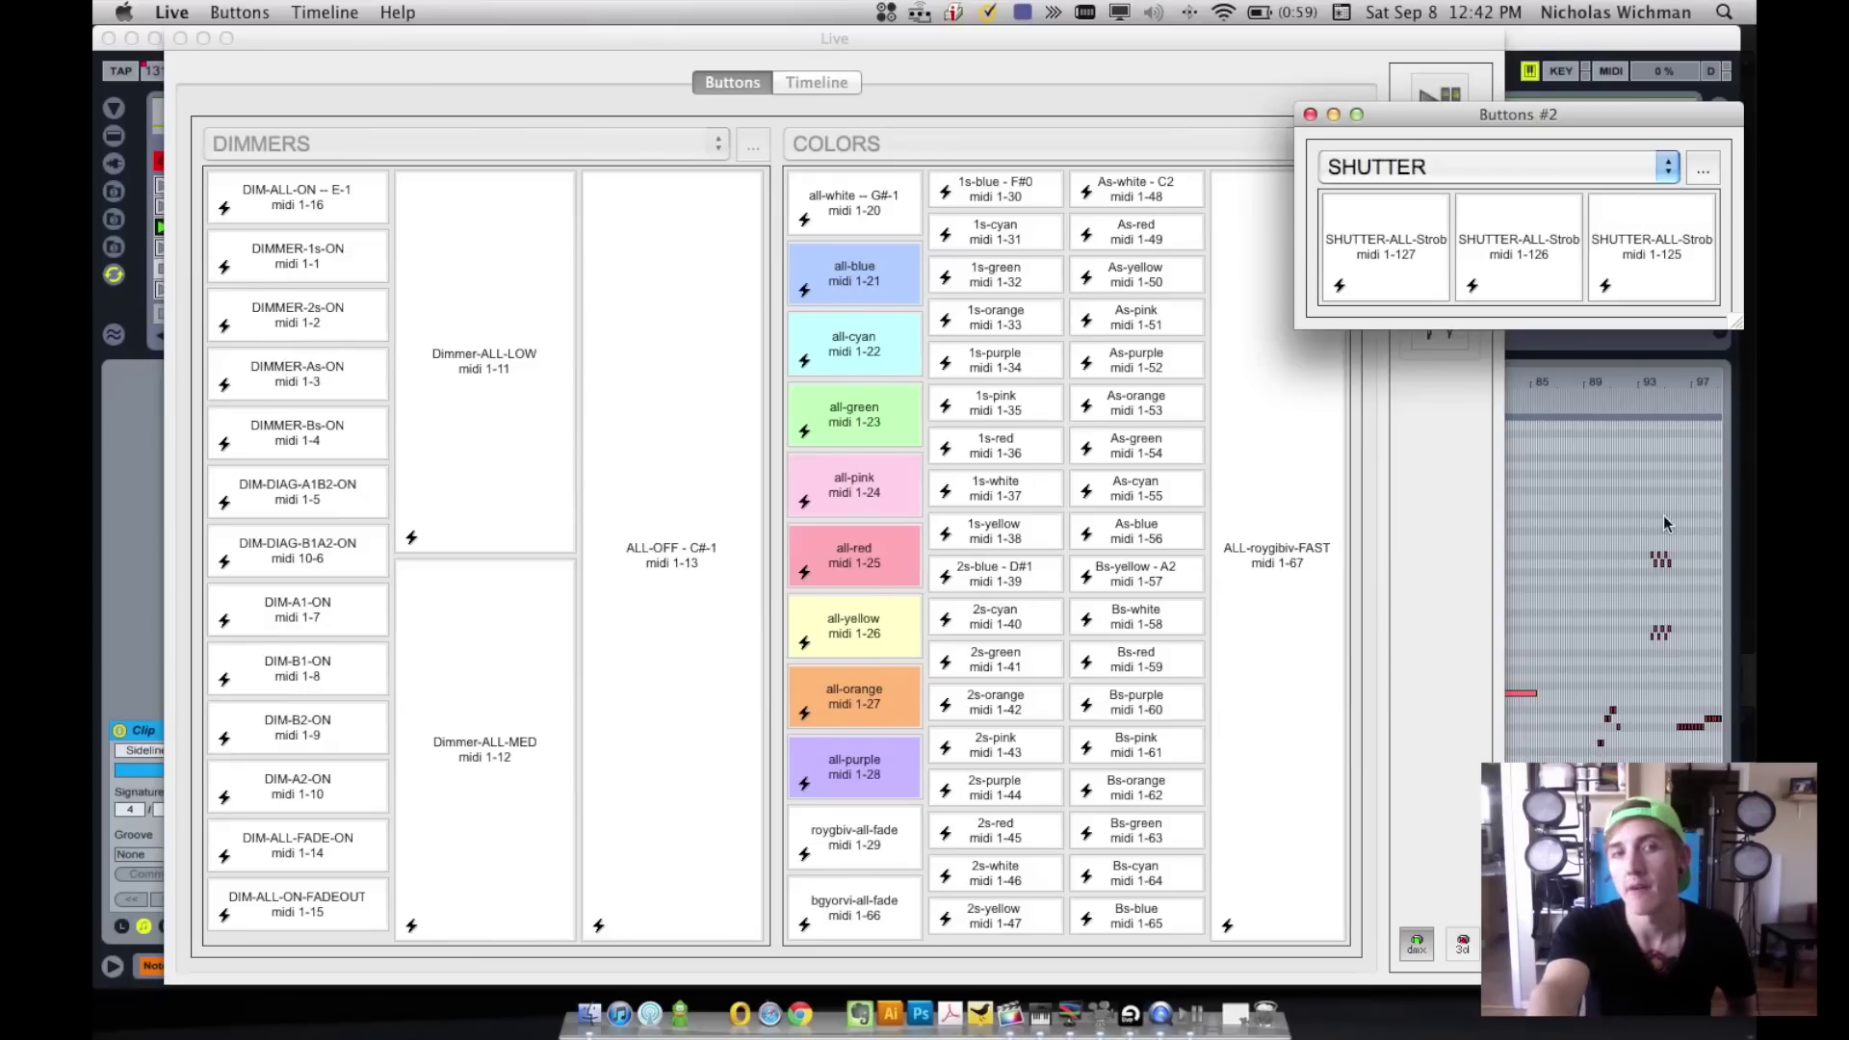
# - Activate the DIMMERS/COLORS button board and briefly open, then dismiss, the Dimmer-ALL-LOW button's options
pyautogui.click(459, 232)
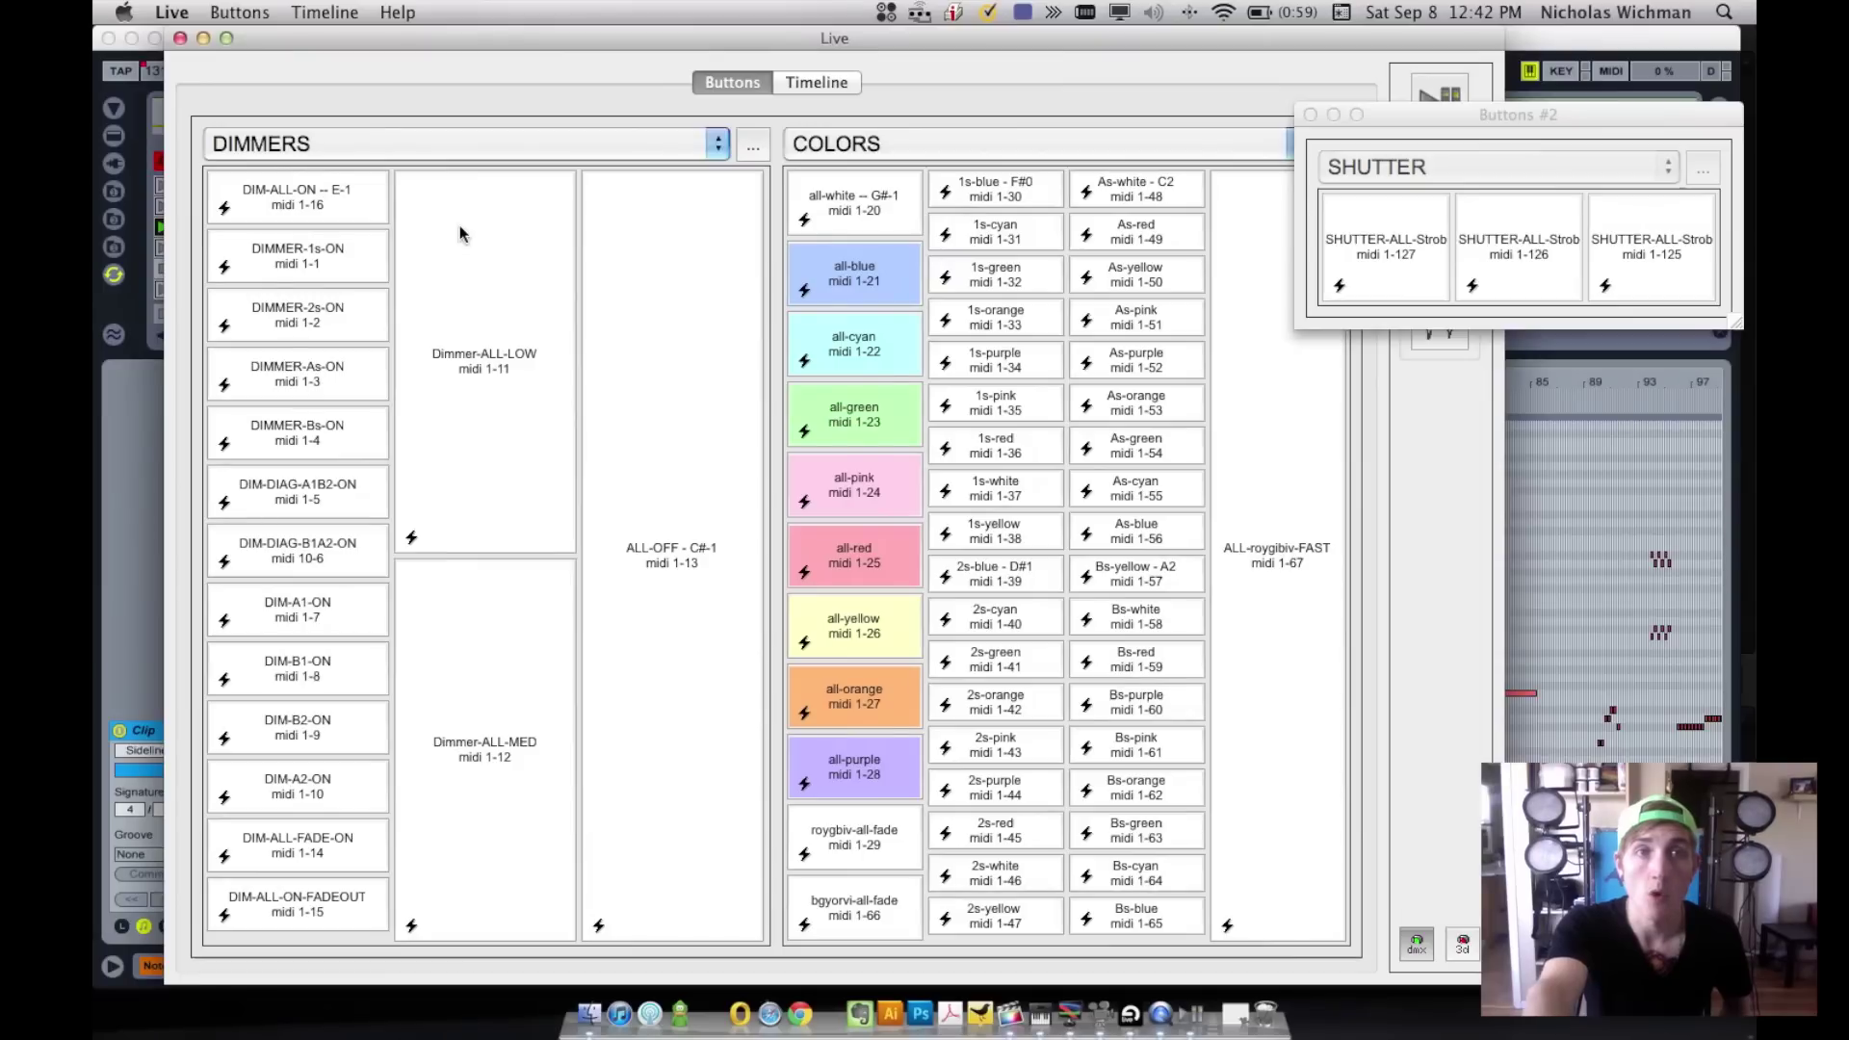
pyautogui.rightClick(486, 369)
pyautogui.click(471, 291)
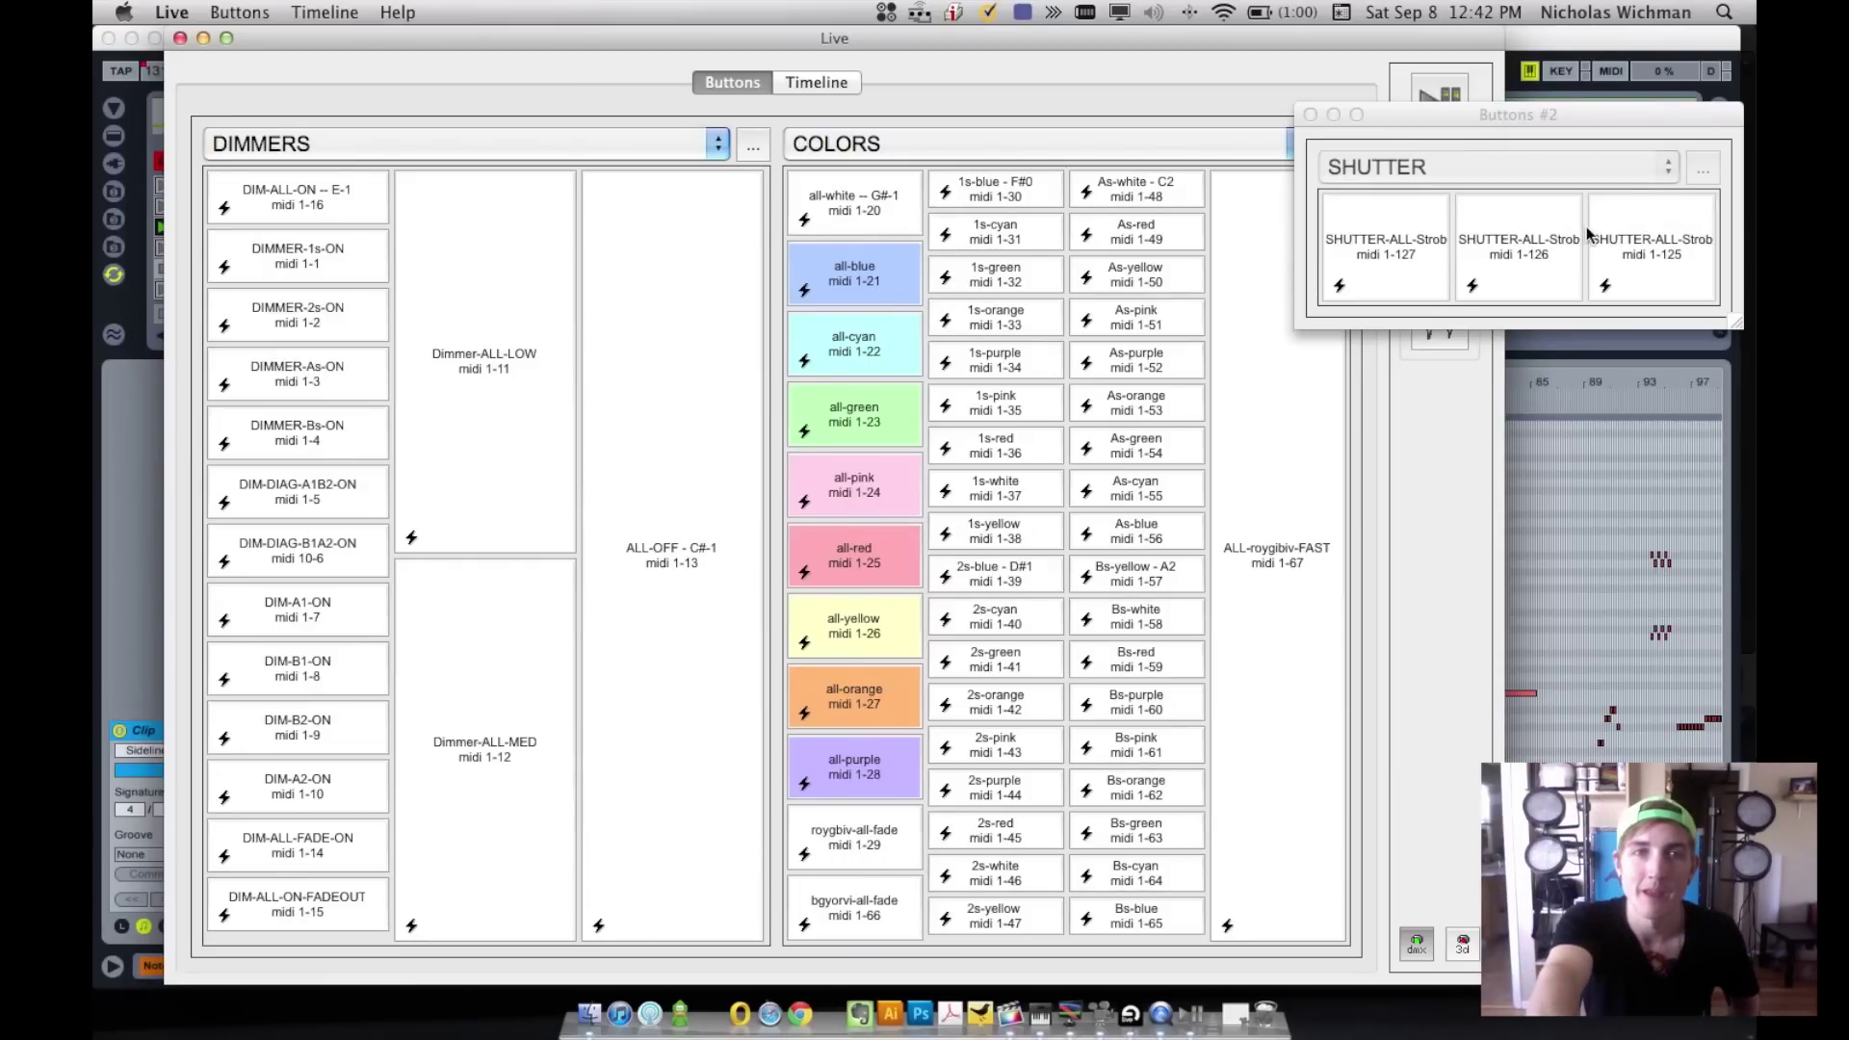
# - Review the Dimmer-ALL-LOW context menu (Flash button, Button trigger), then go back to Ableton Live
pyautogui.rightClick(540, 280)
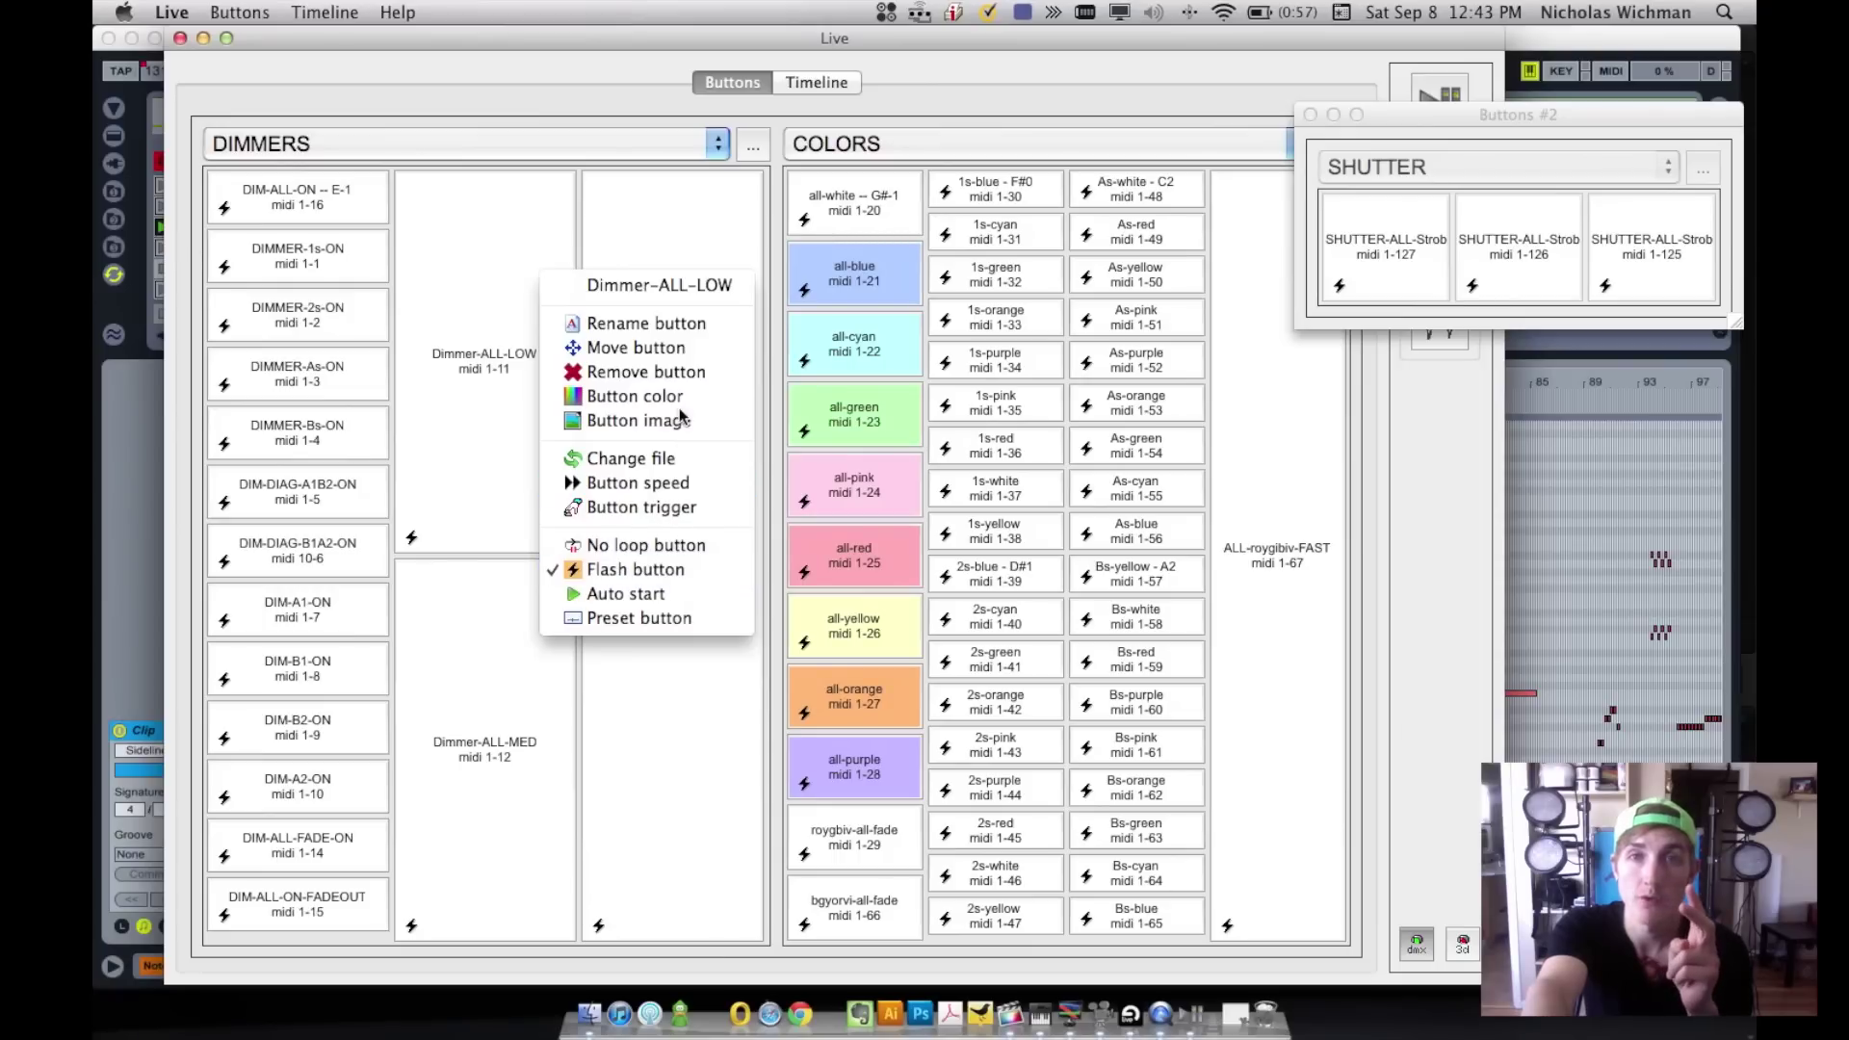
pyautogui.click(620, 100)
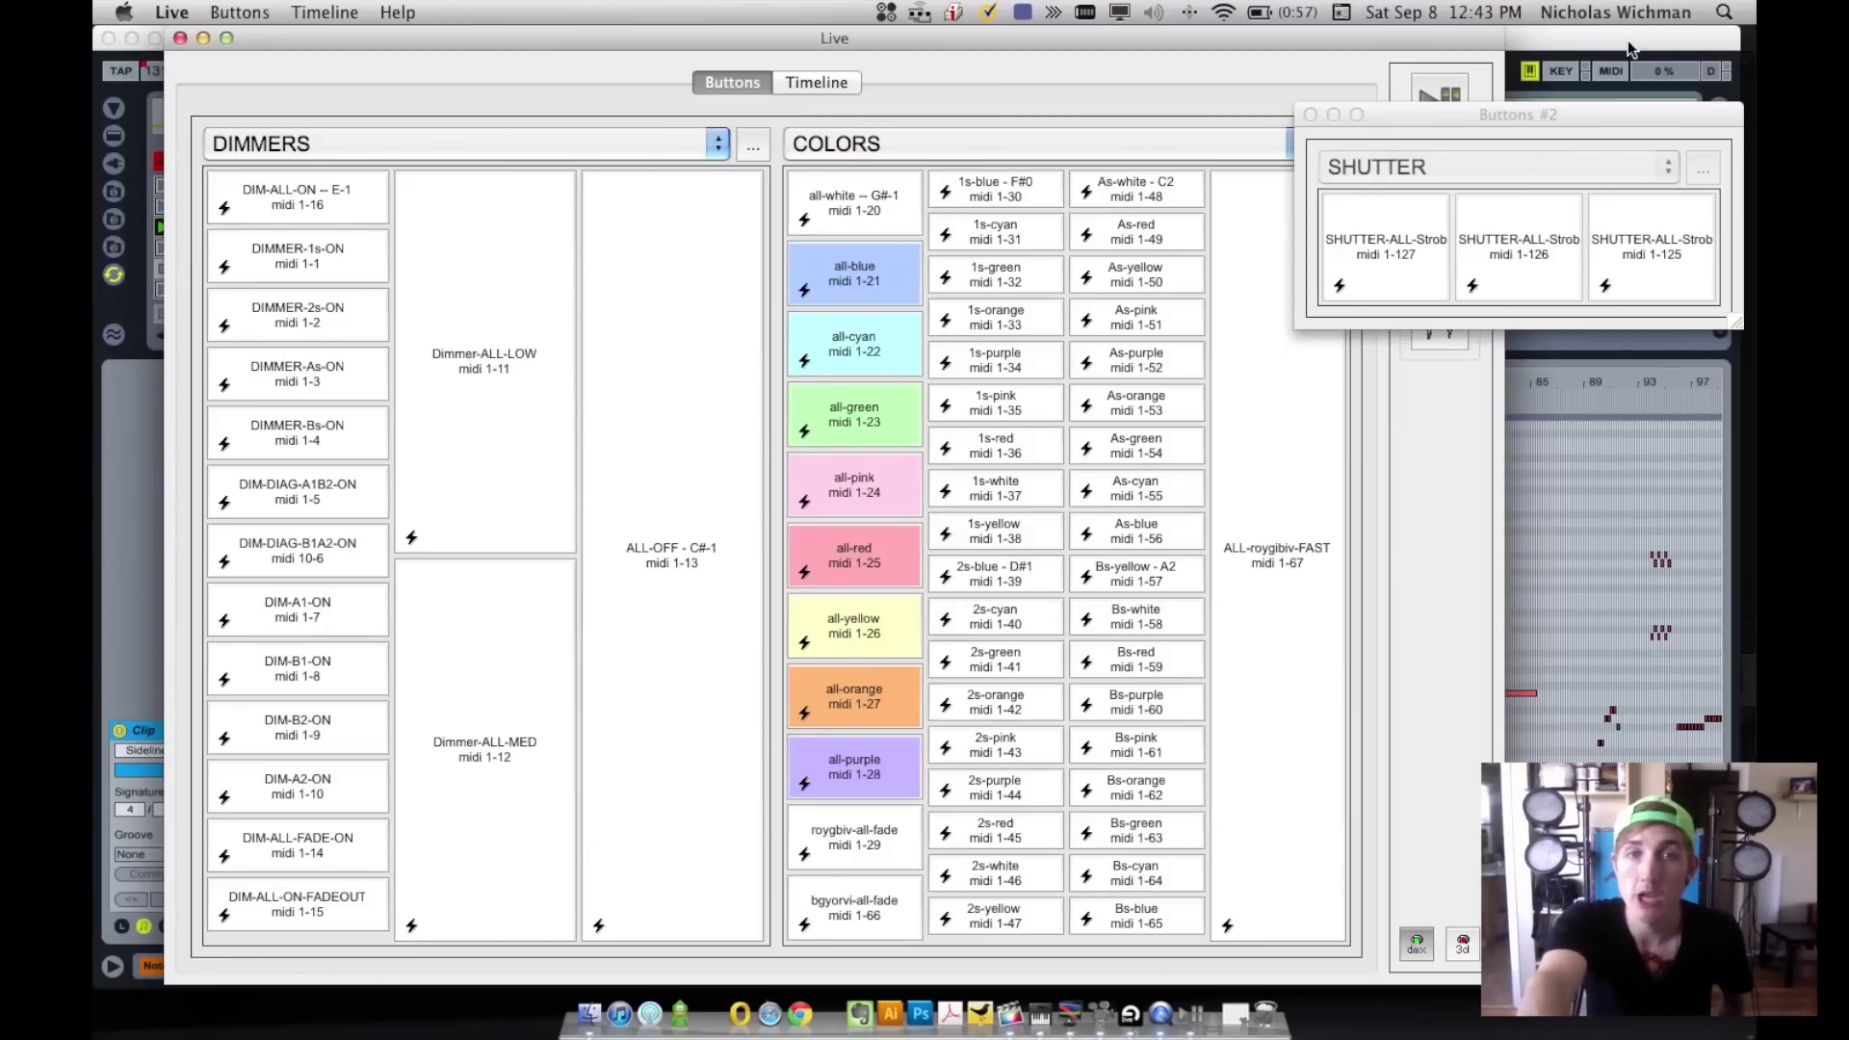
pyautogui.click(1595, 48)
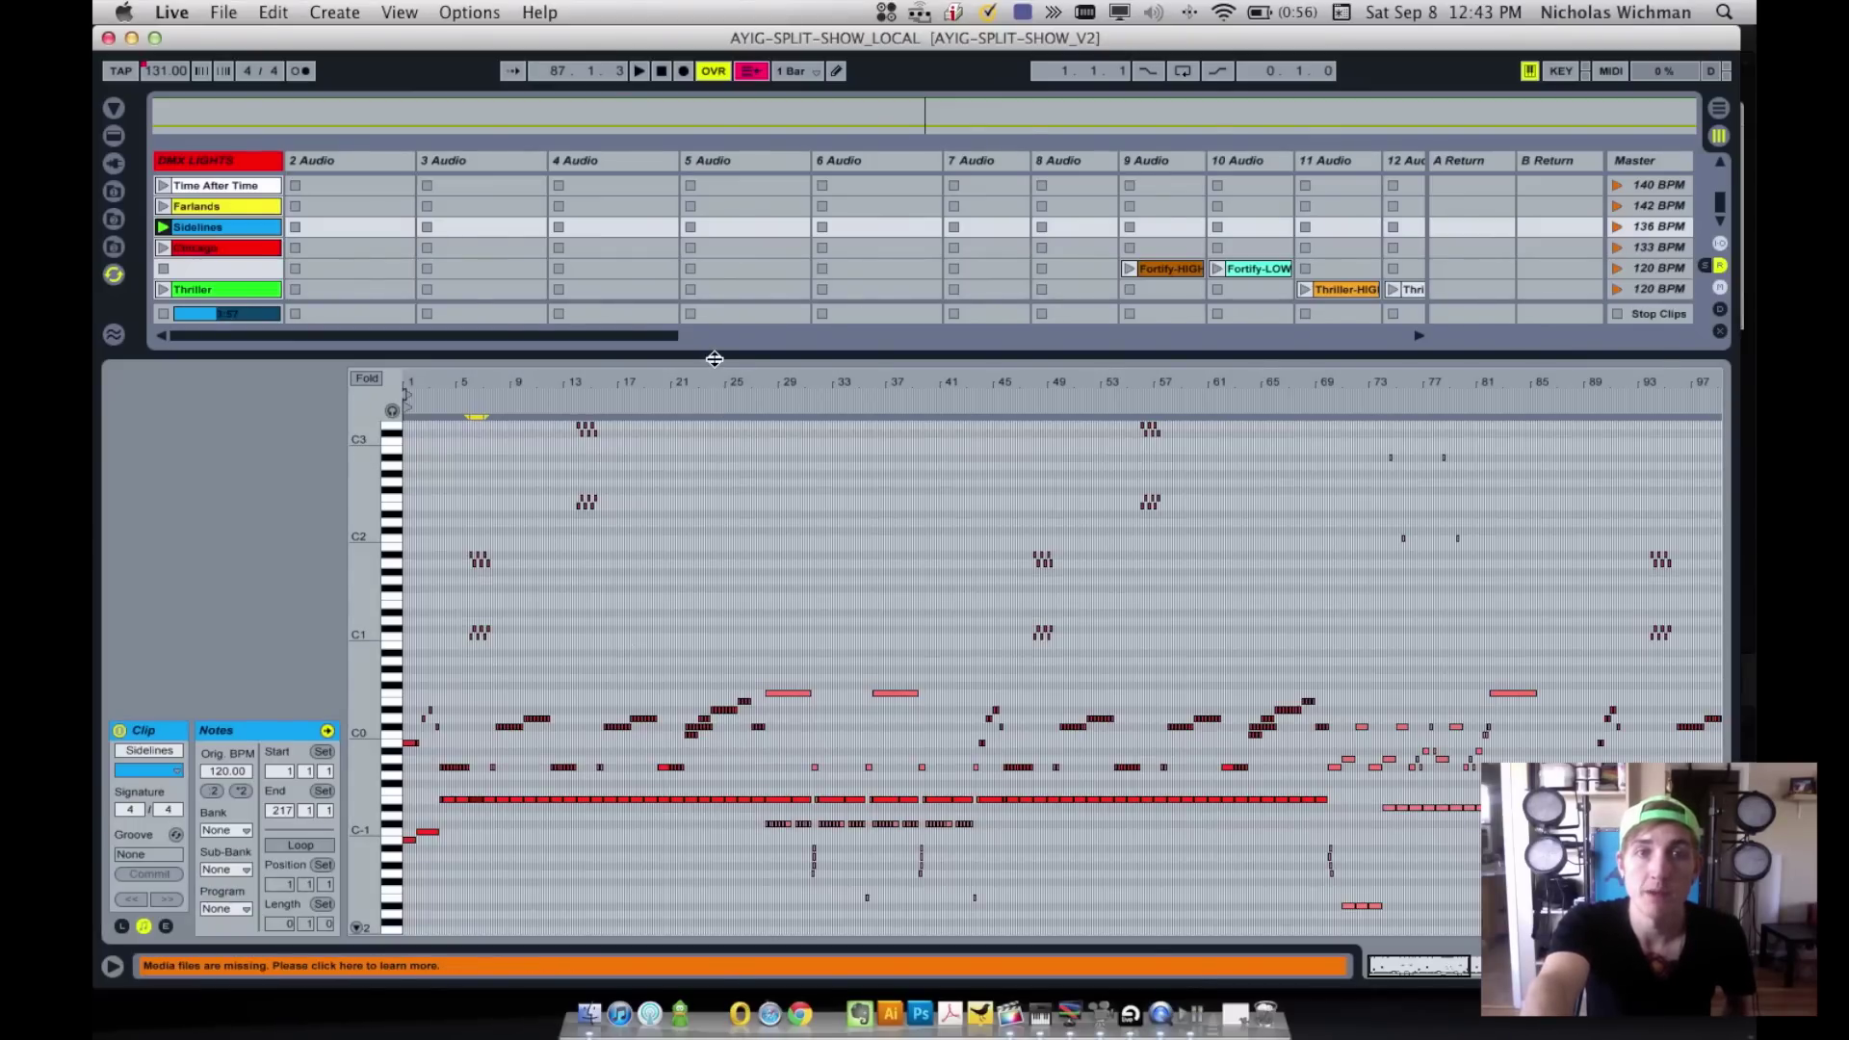
# - Reveal each track's I/O routing (MIDI To IAC Driver) and the mixer, then launch the 142 BPM scene
pyautogui.moveTo(713, 360); pyautogui.dragTo(744, 679)
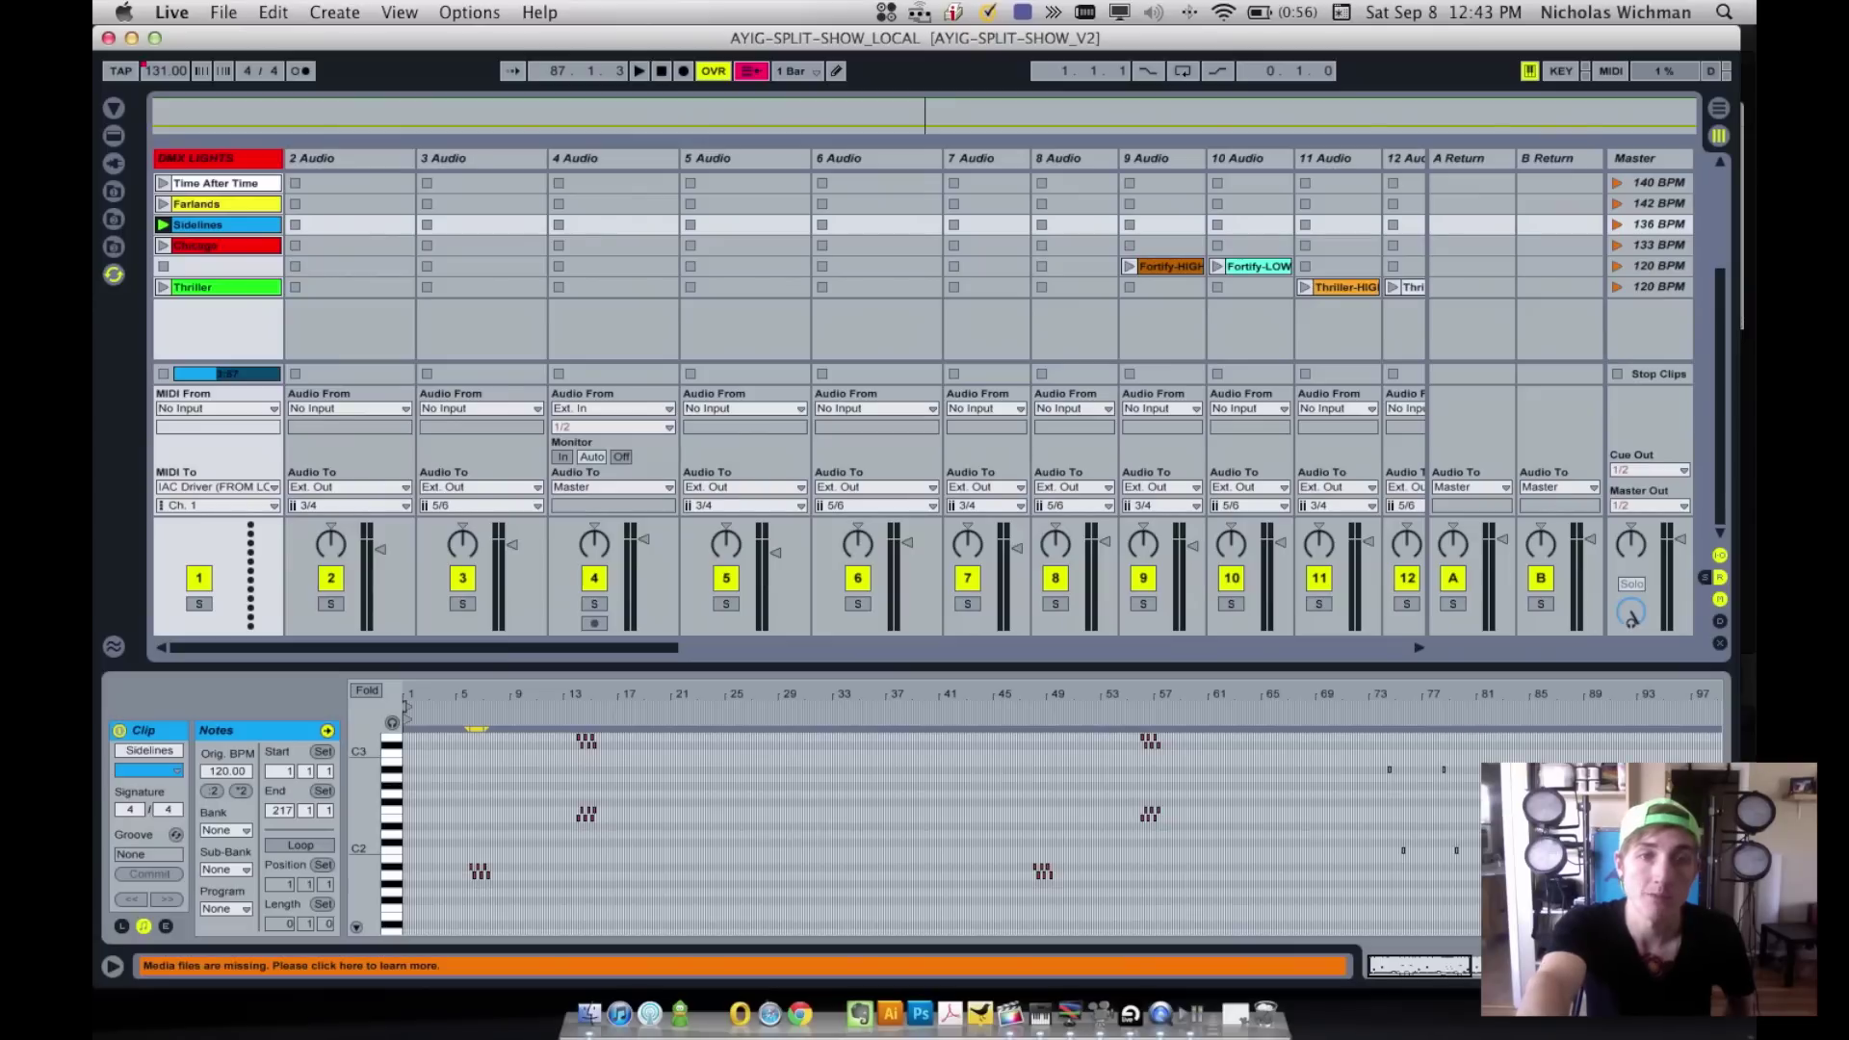
pyautogui.click(1618, 204)
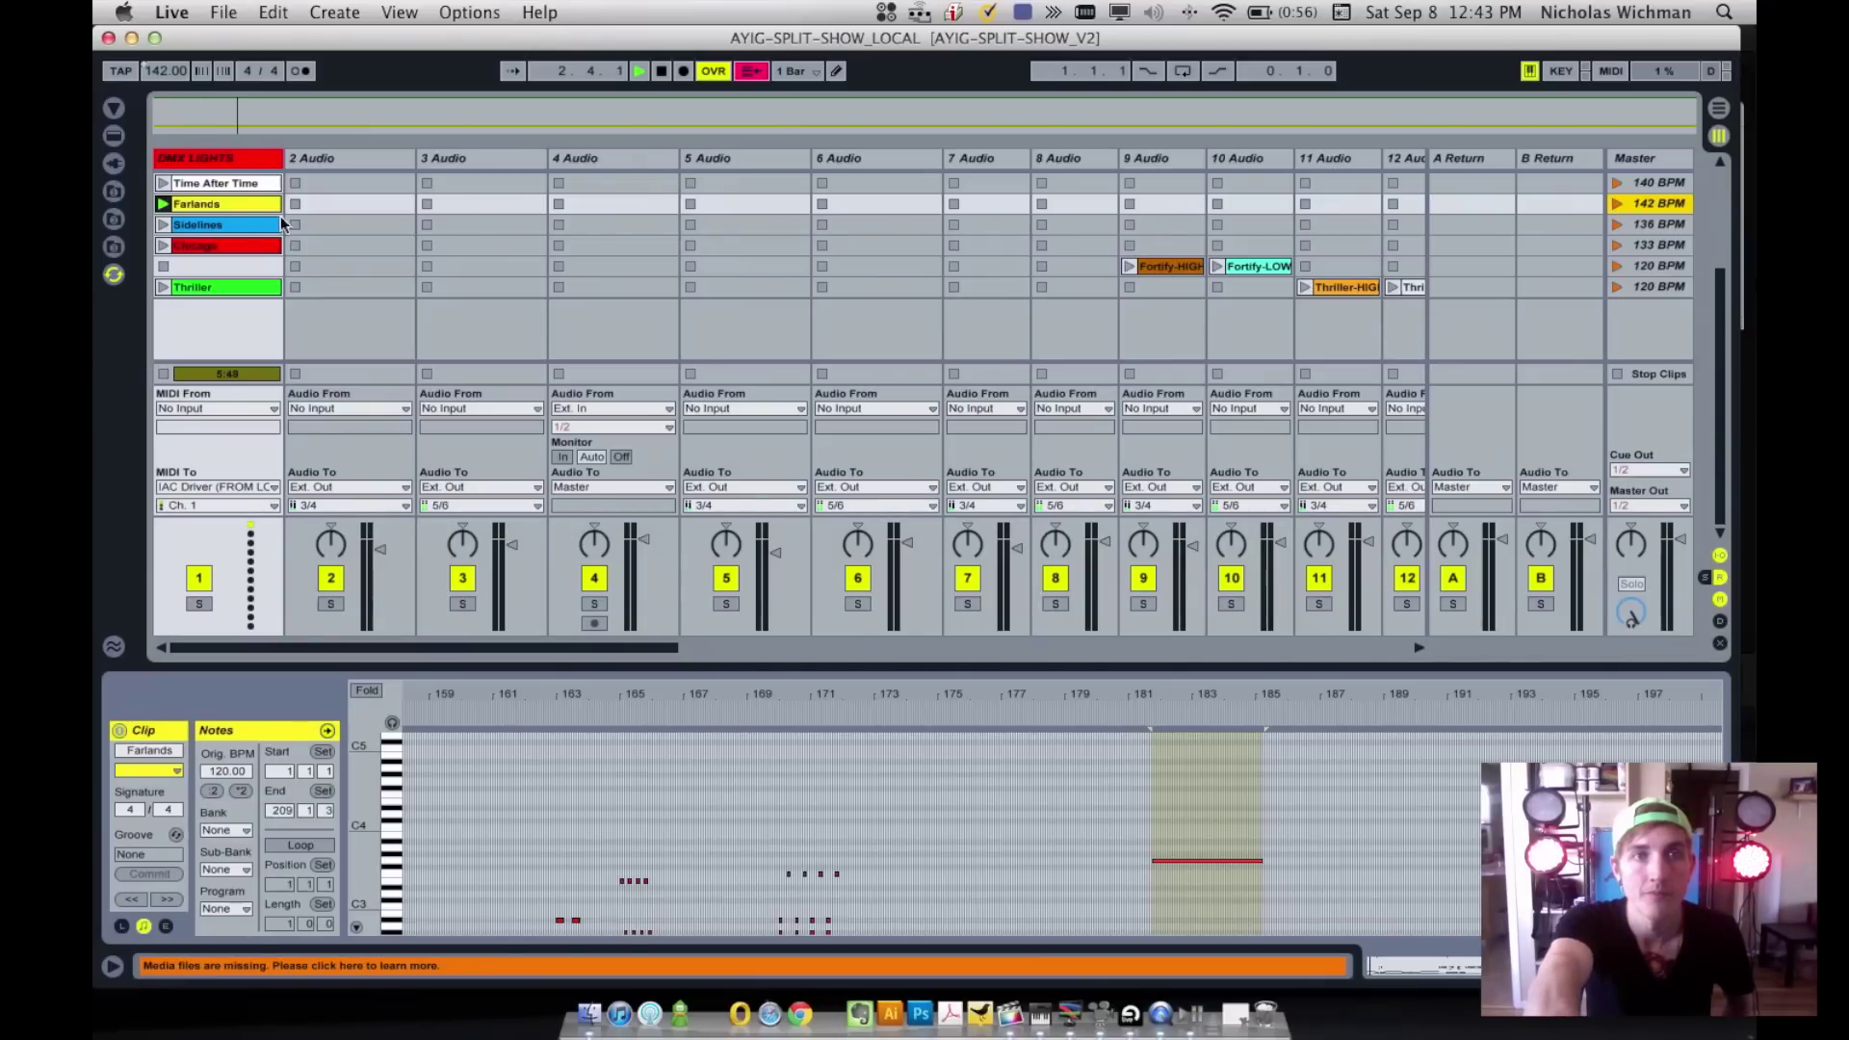
# - Enlarge the Farlands note editor, zoom out to show every note, mark a short range, and stop playback
pyautogui.click(716, 676)
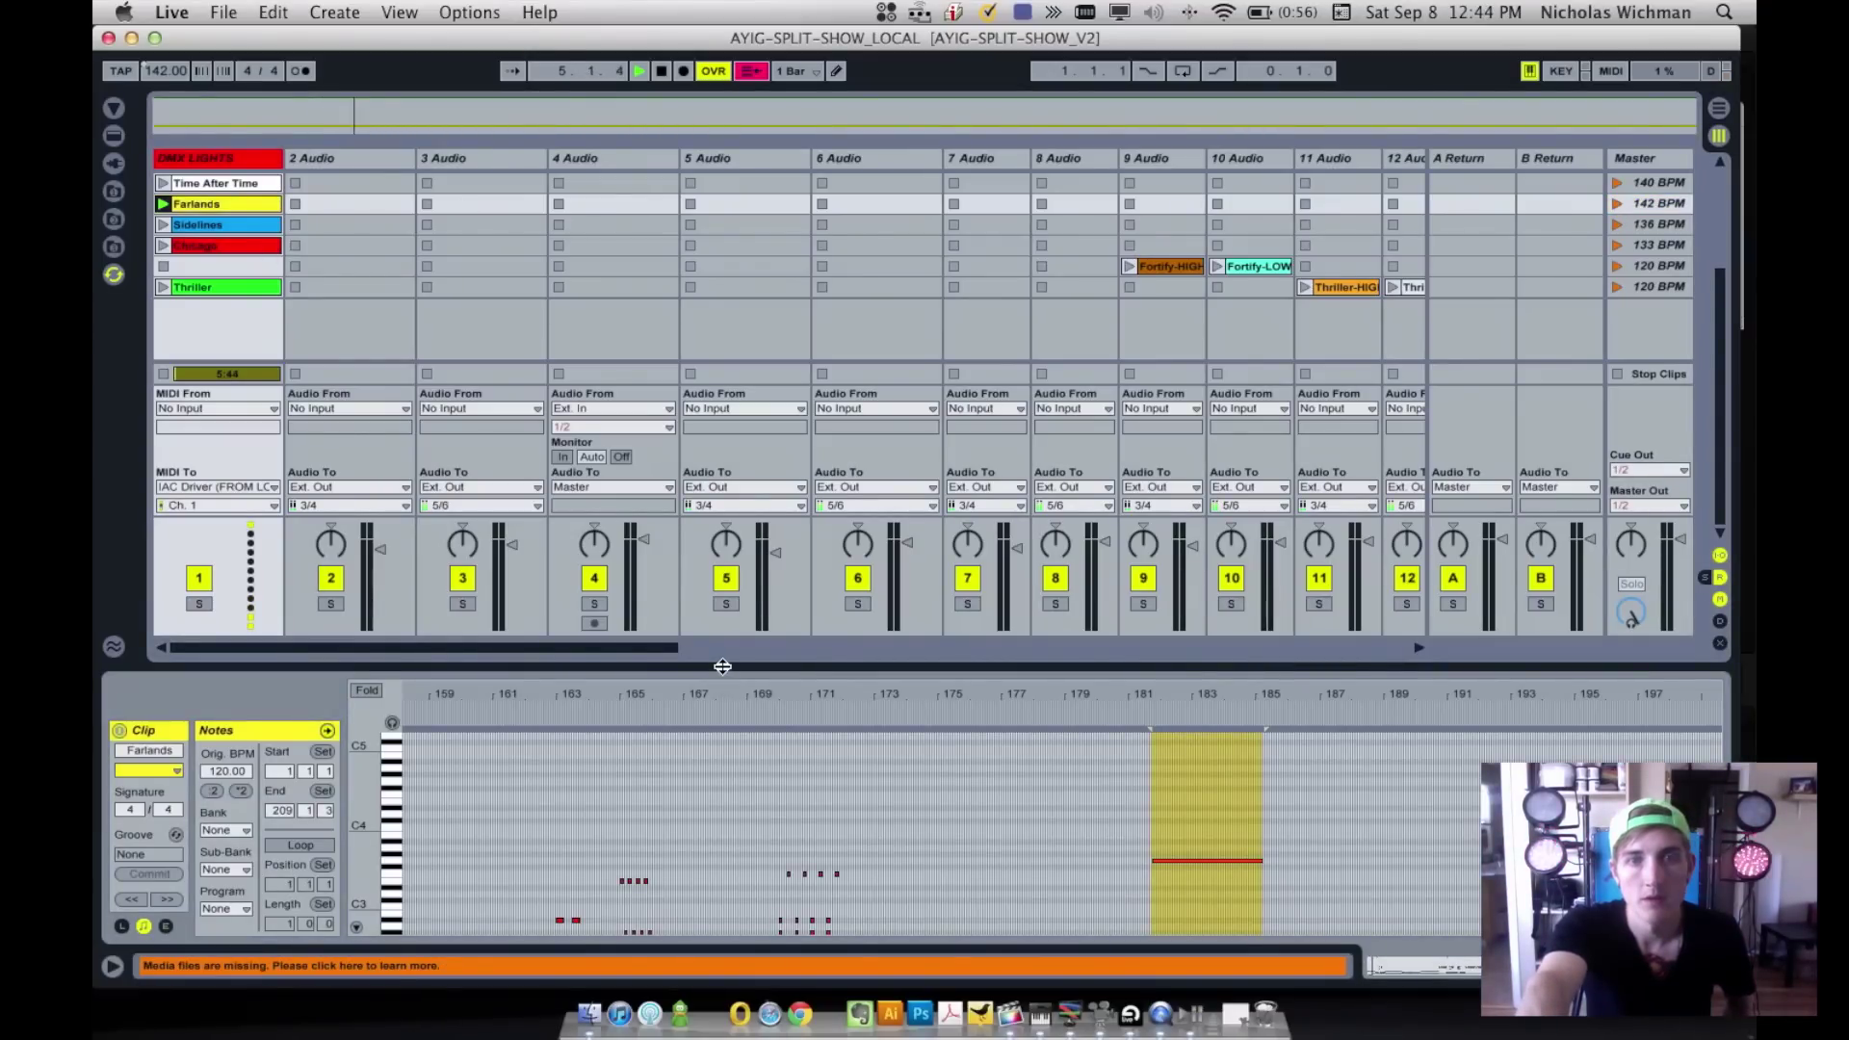
pyautogui.moveTo(719, 668); pyautogui.dragTo(781, 262)
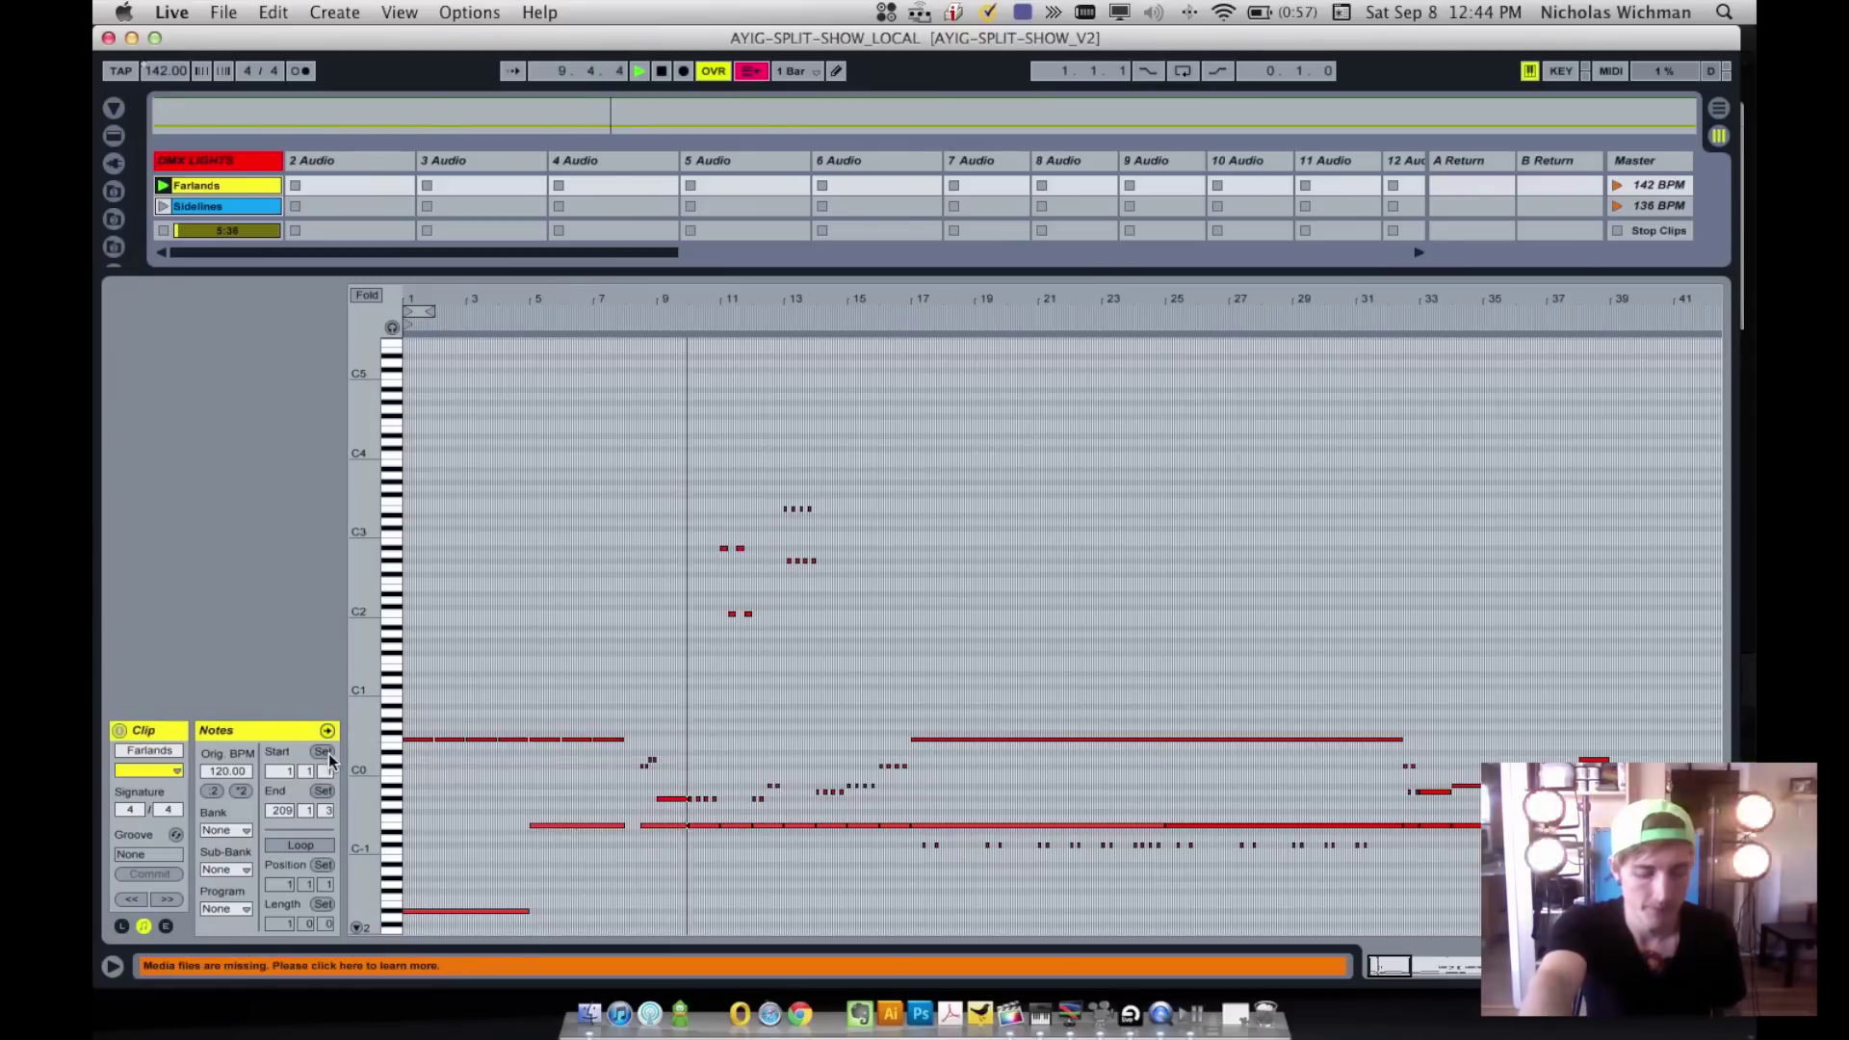
pyautogui.moveTo(359, 723); pyautogui.dragTo(346, 723)
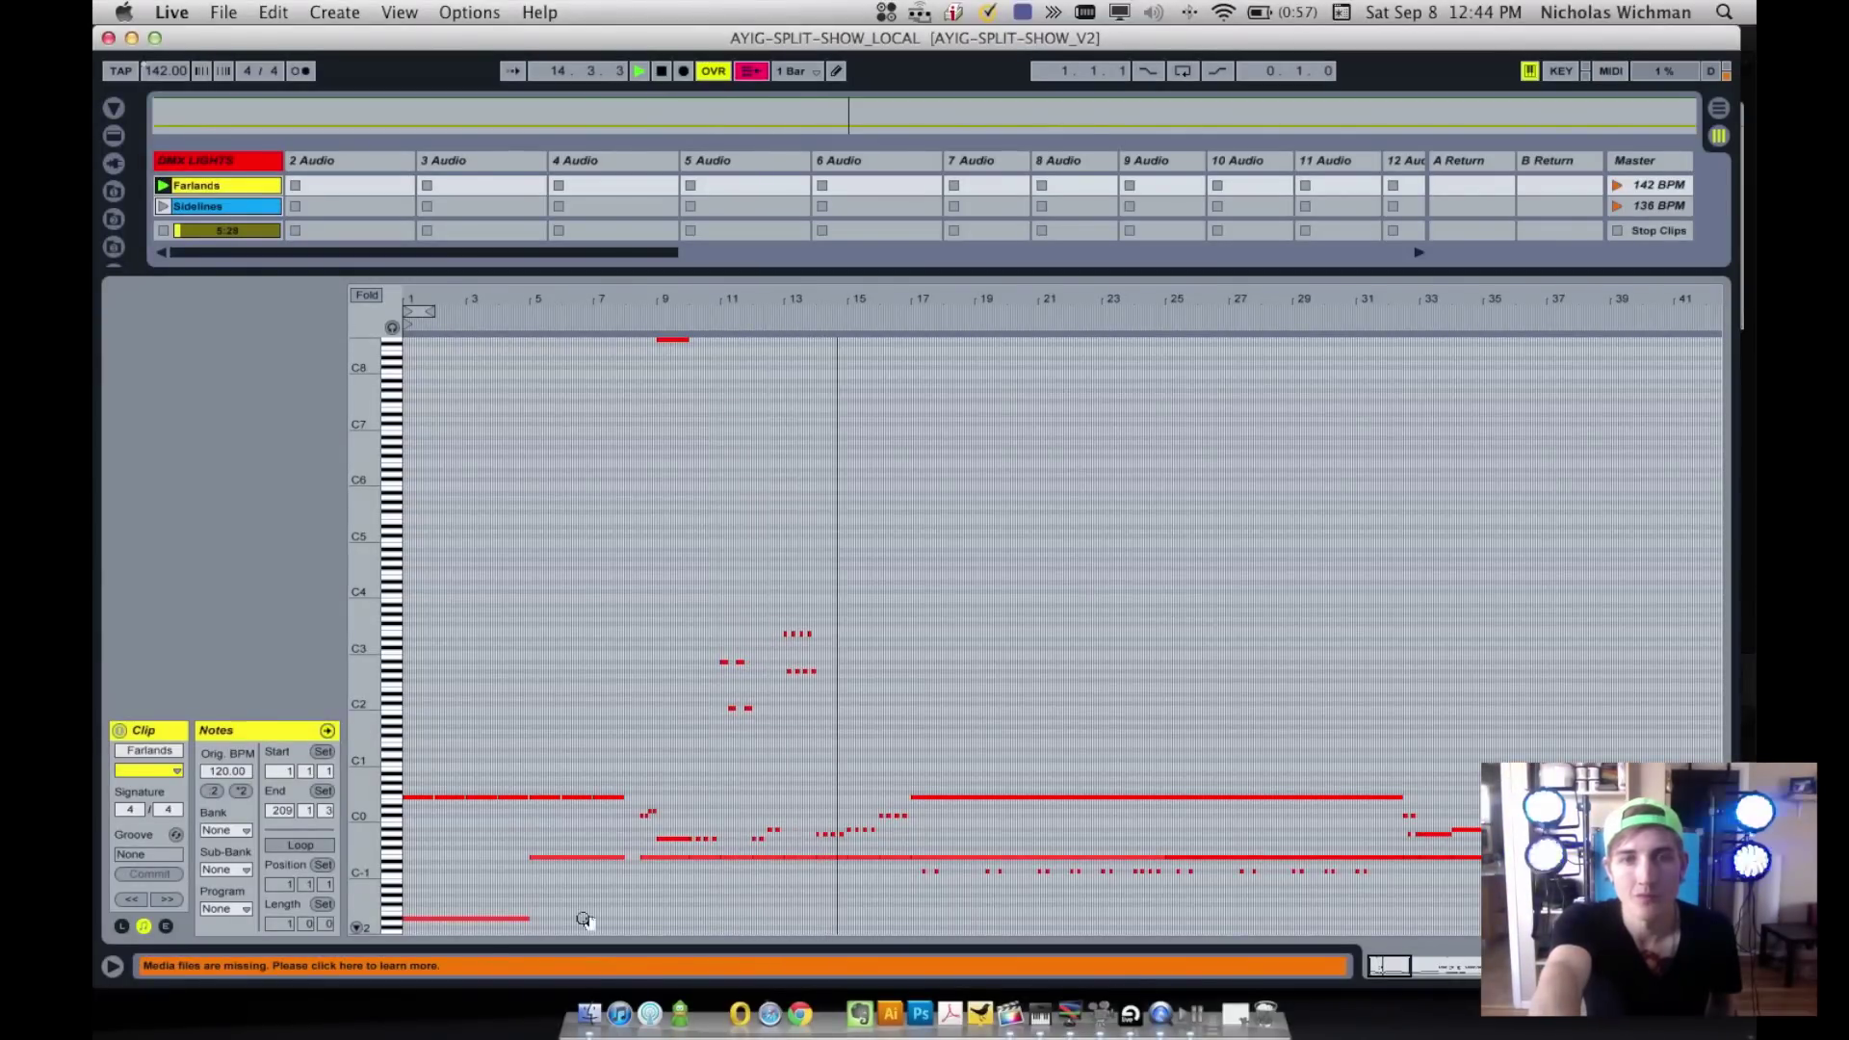
pyautogui.moveTo(816, 856); pyautogui.dragTo(841, 860)
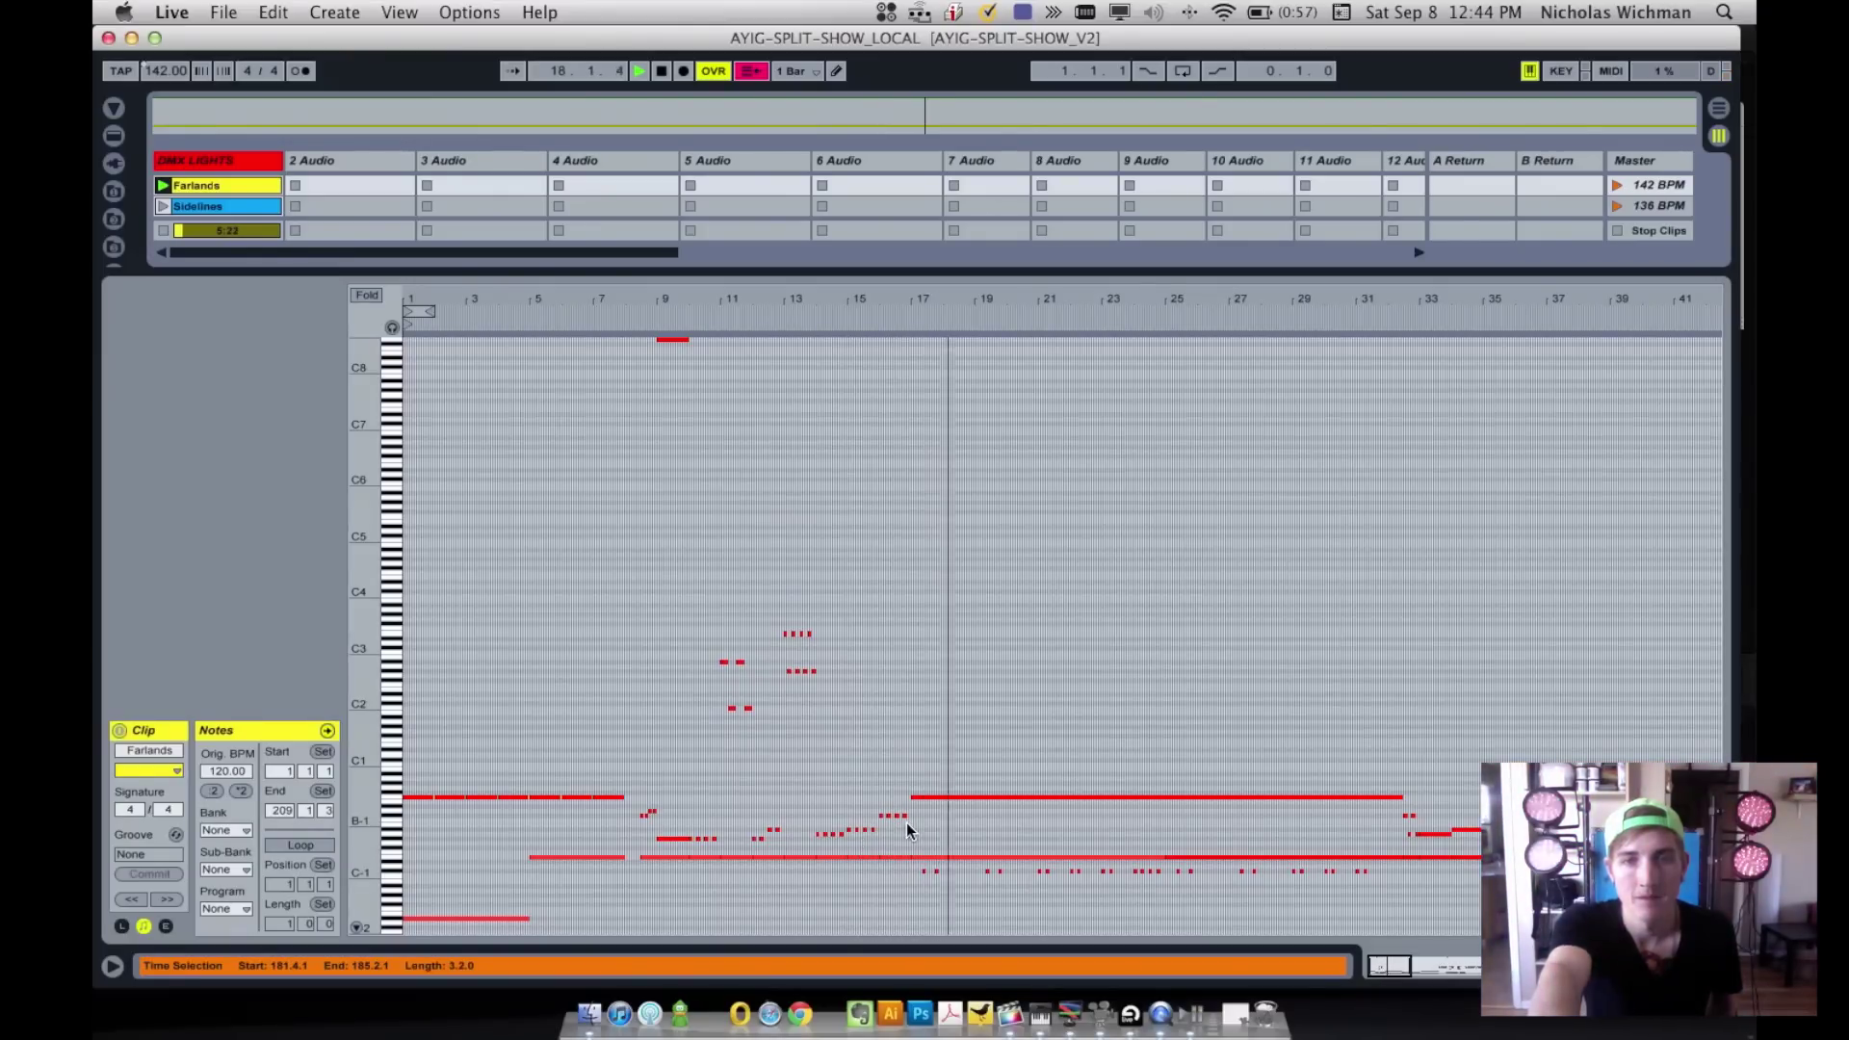
pyautogui.press('space')
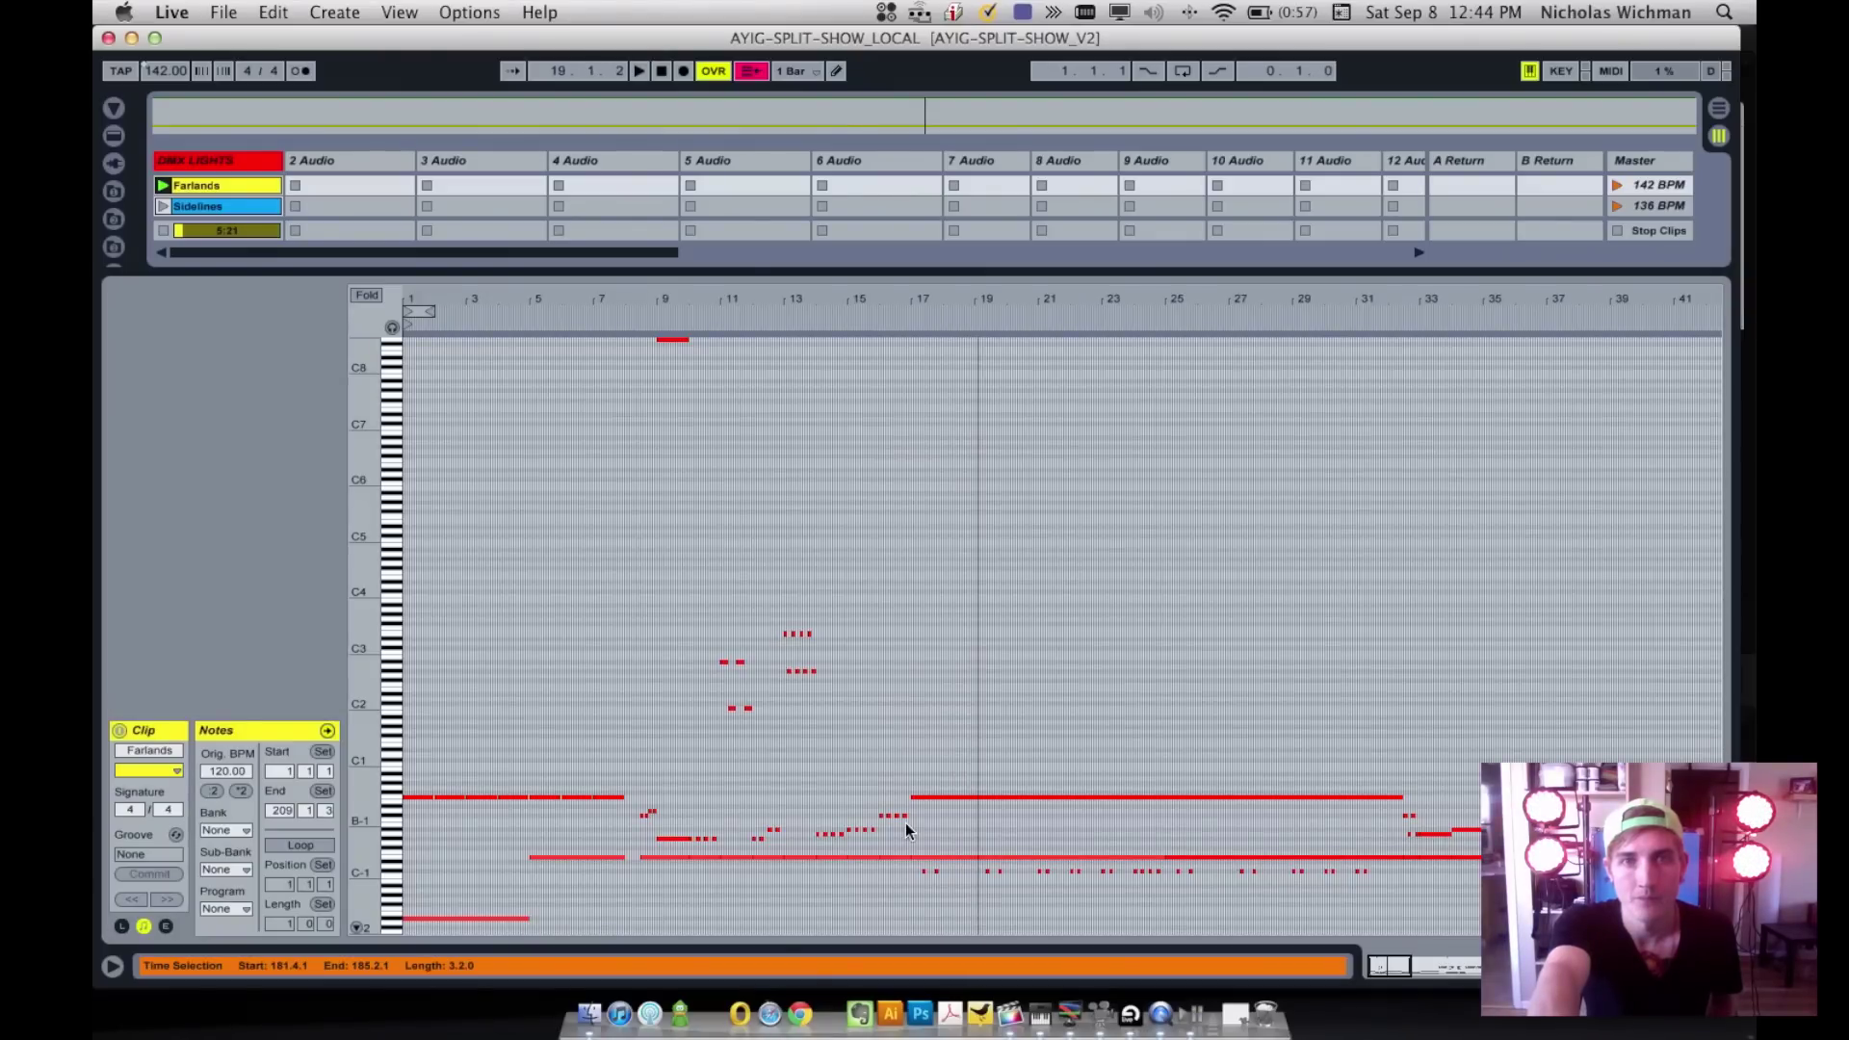
# - Switch to ShowXpress's ControlBoard button window
pyautogui.press('super+Tab')
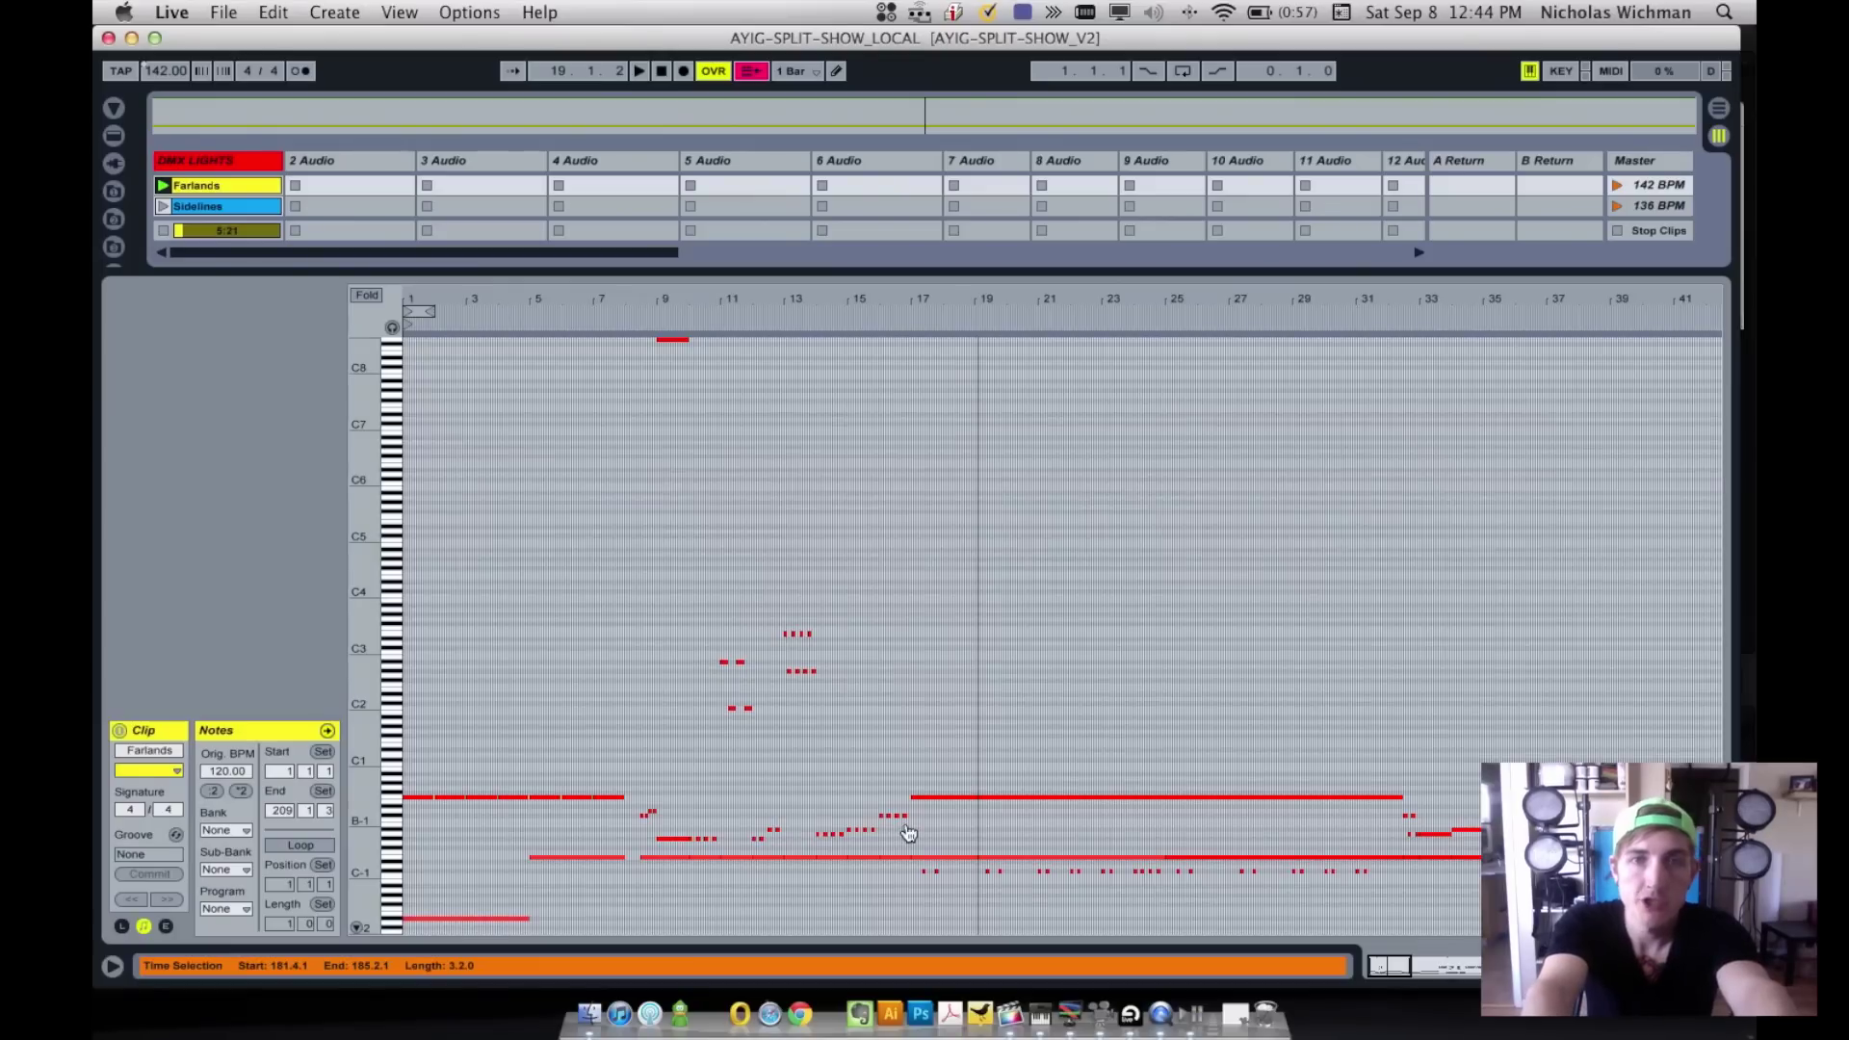
pyautogui.press('super+Tab')
pyautogui.press('super+shift+Tab')
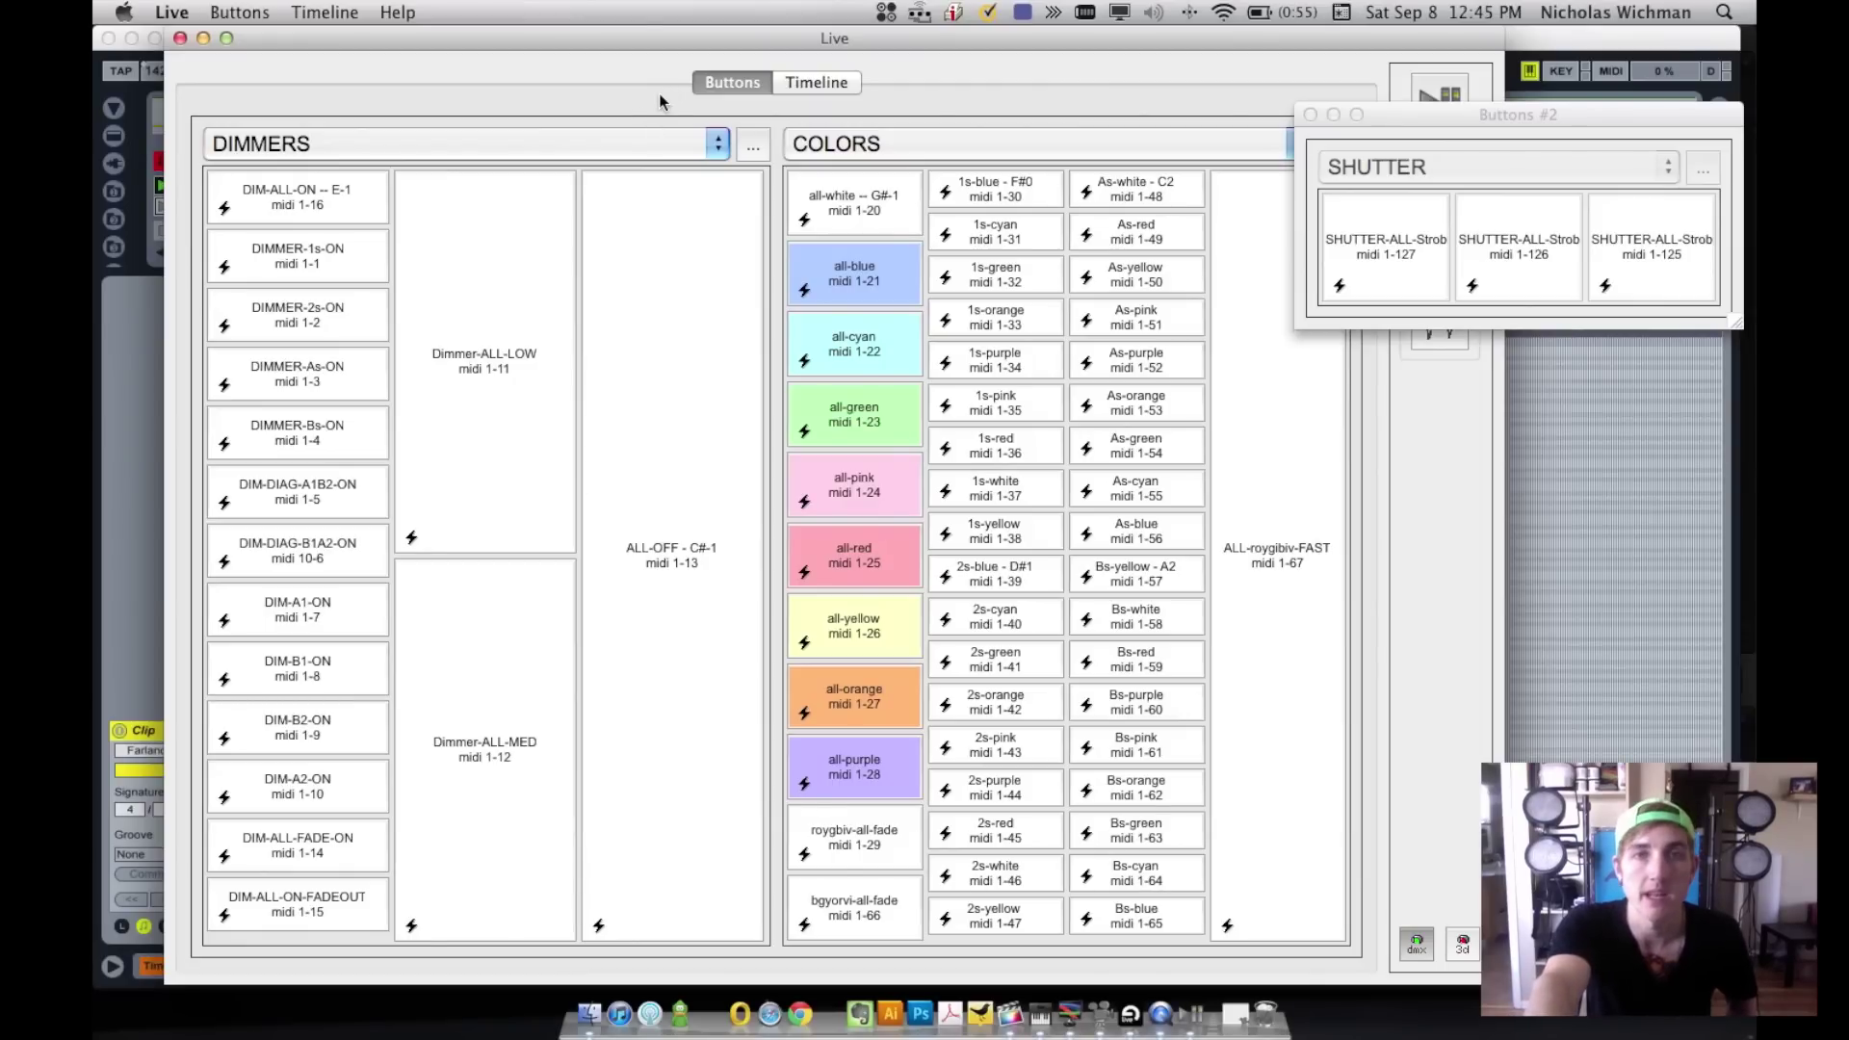
# - View the Timeline tab, return to Buttons, and slide the window right to bring Ableton forward
pyautogui.click(817, 83)
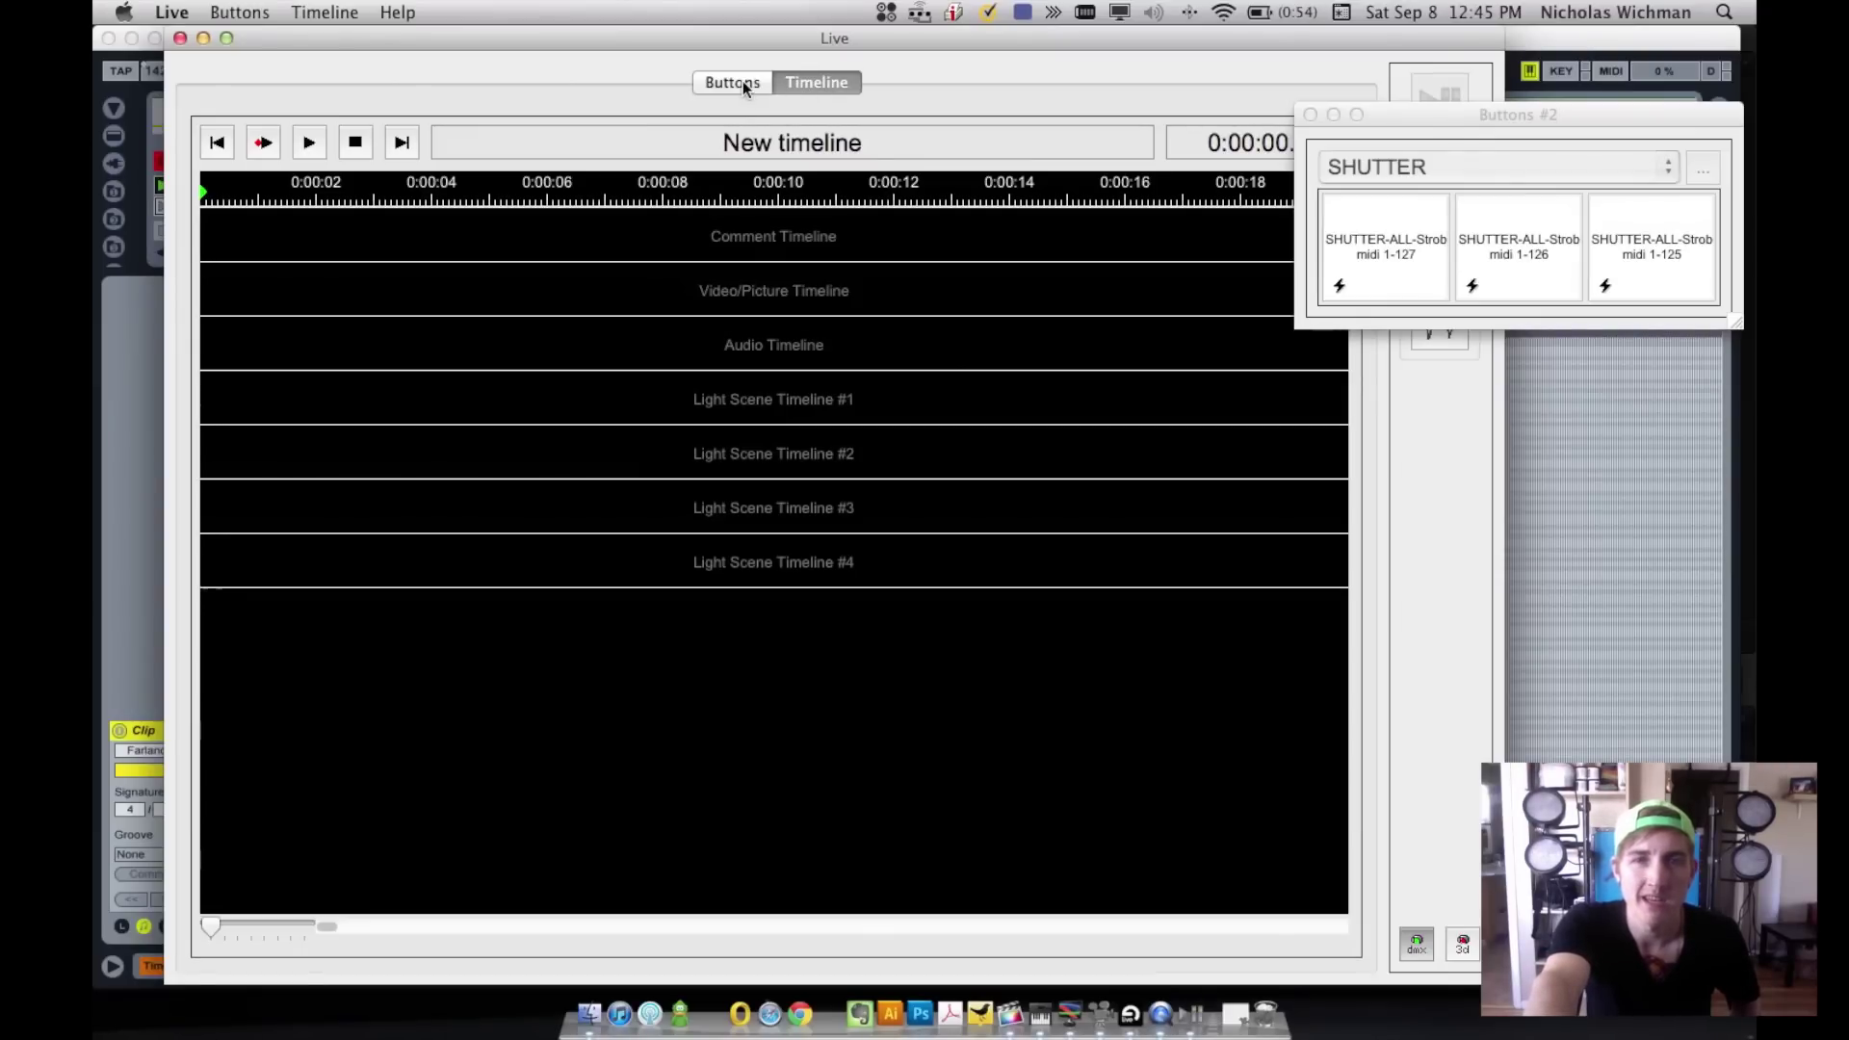
pyautogui.click(743, 81)
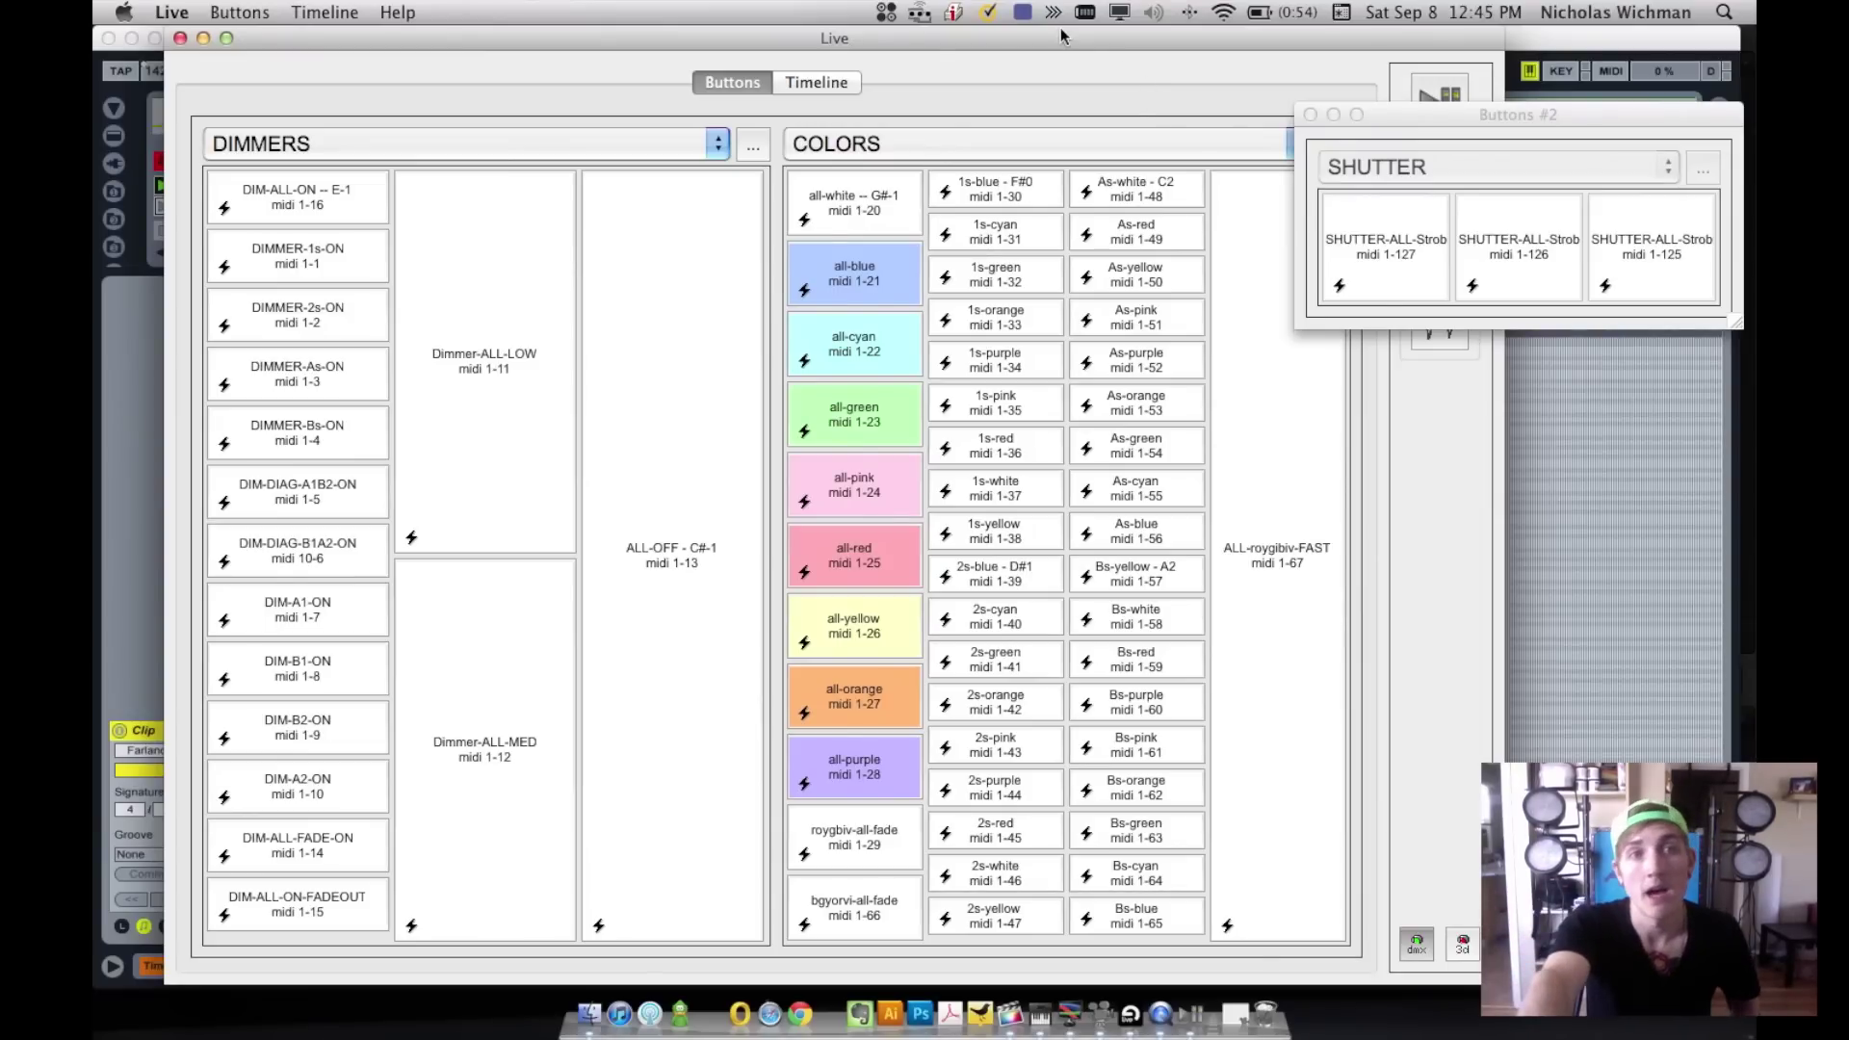
pyautogui.moveTo(1057, 38); pyautogui.dragTo(1341, 39)
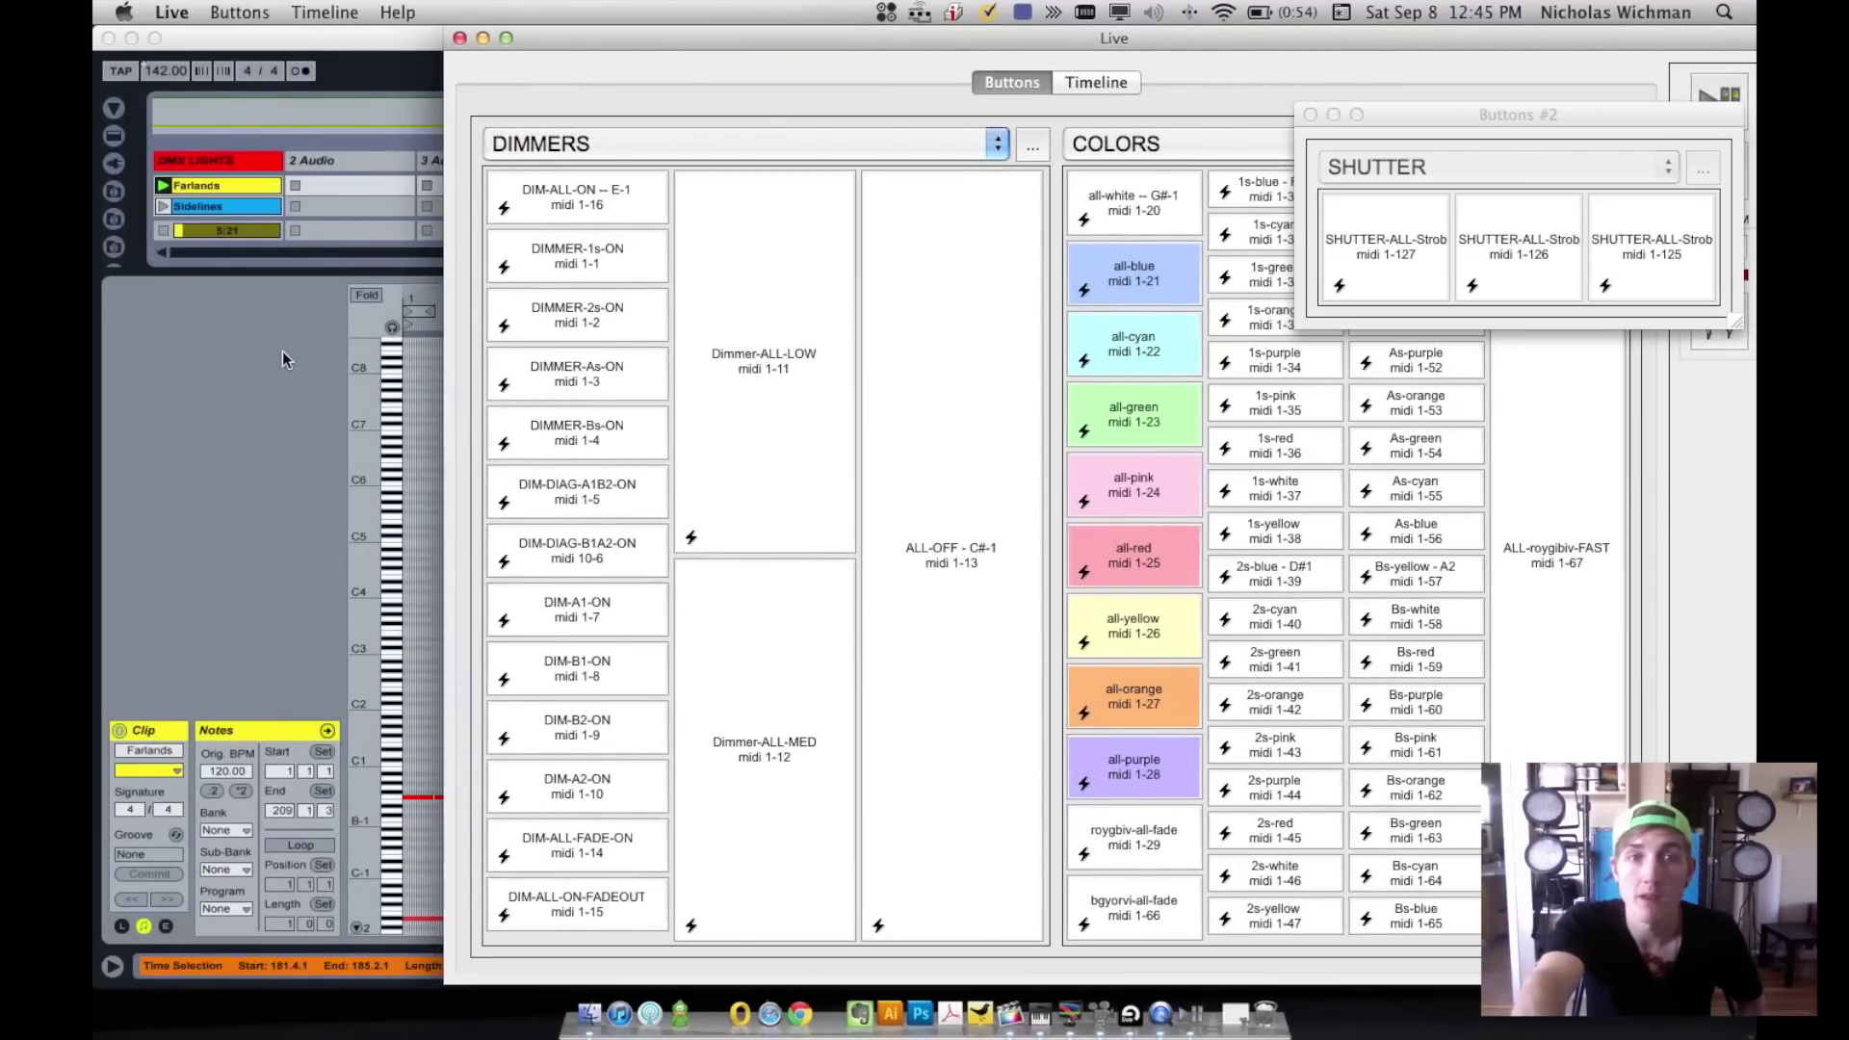
pyautogui.click(225, 458)
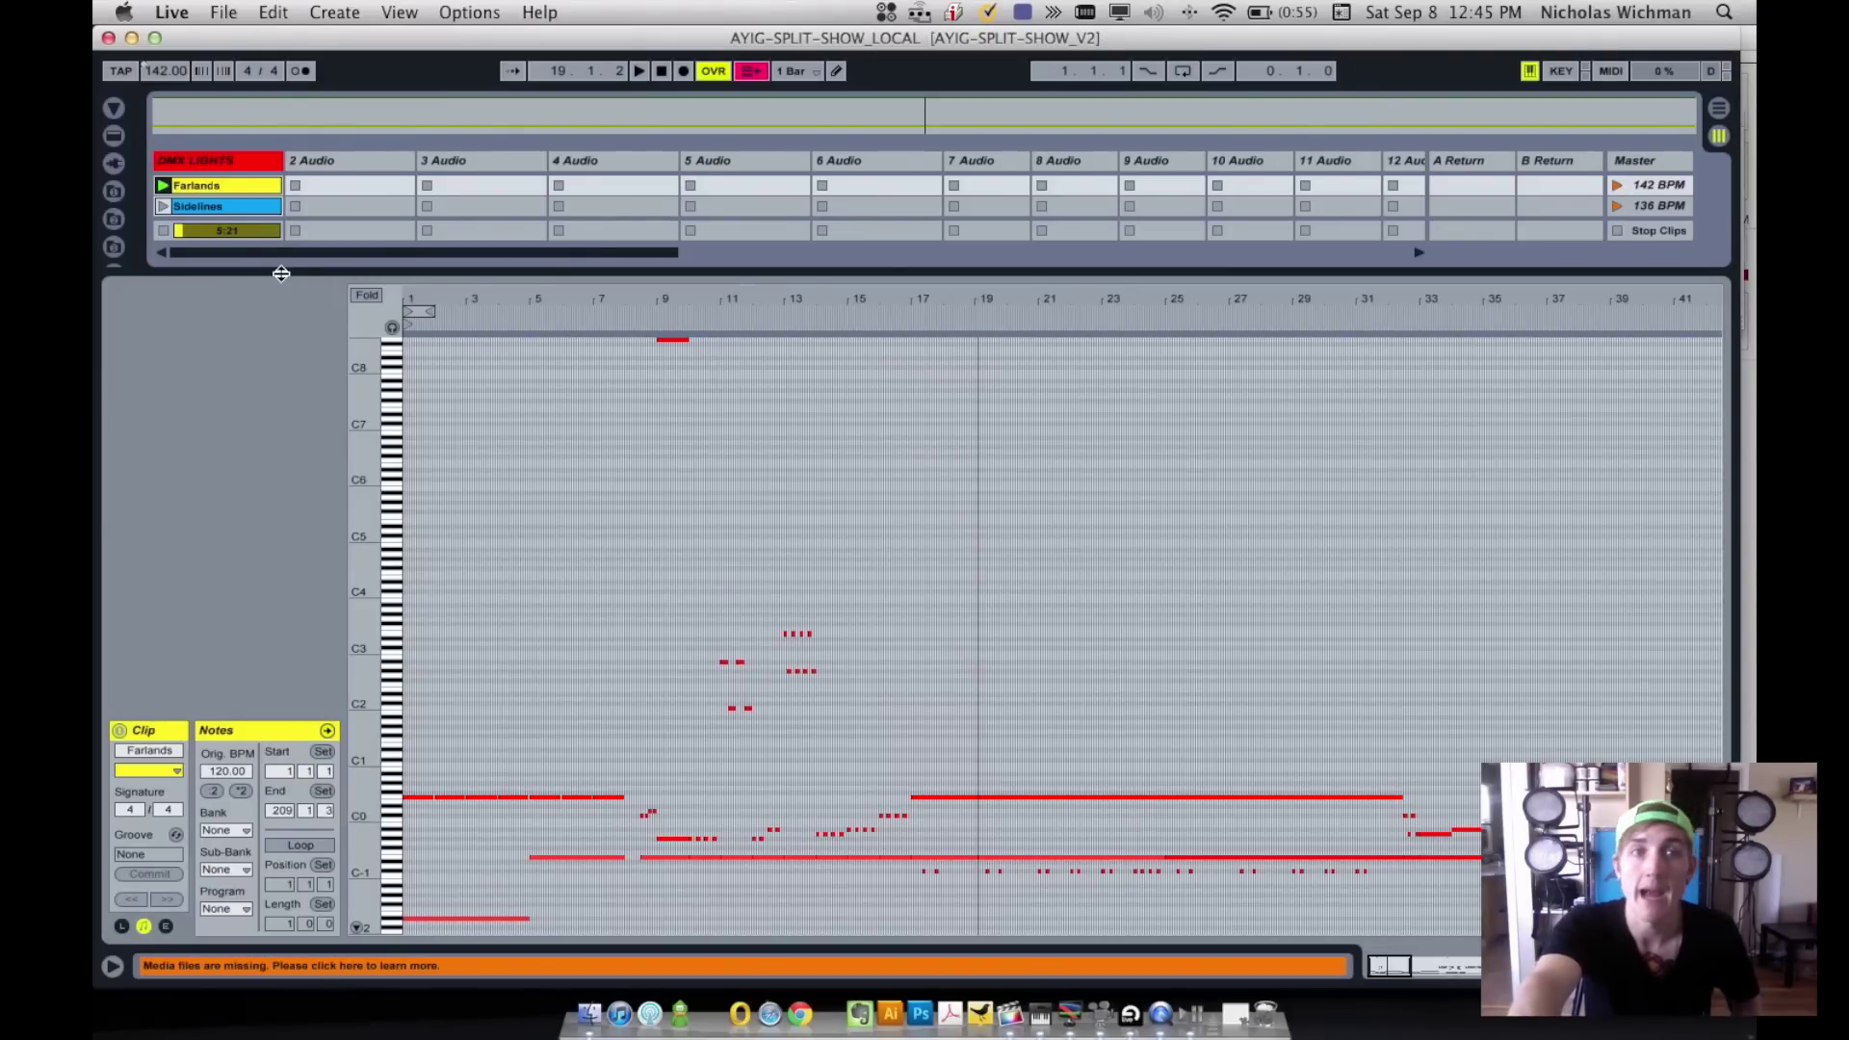
# - Expand the session to show every scene, track, return and master, then cycle Dock apps back to Live
pyautogui.moveTo(280, 274); pyautogui.dragTo(298, 643)
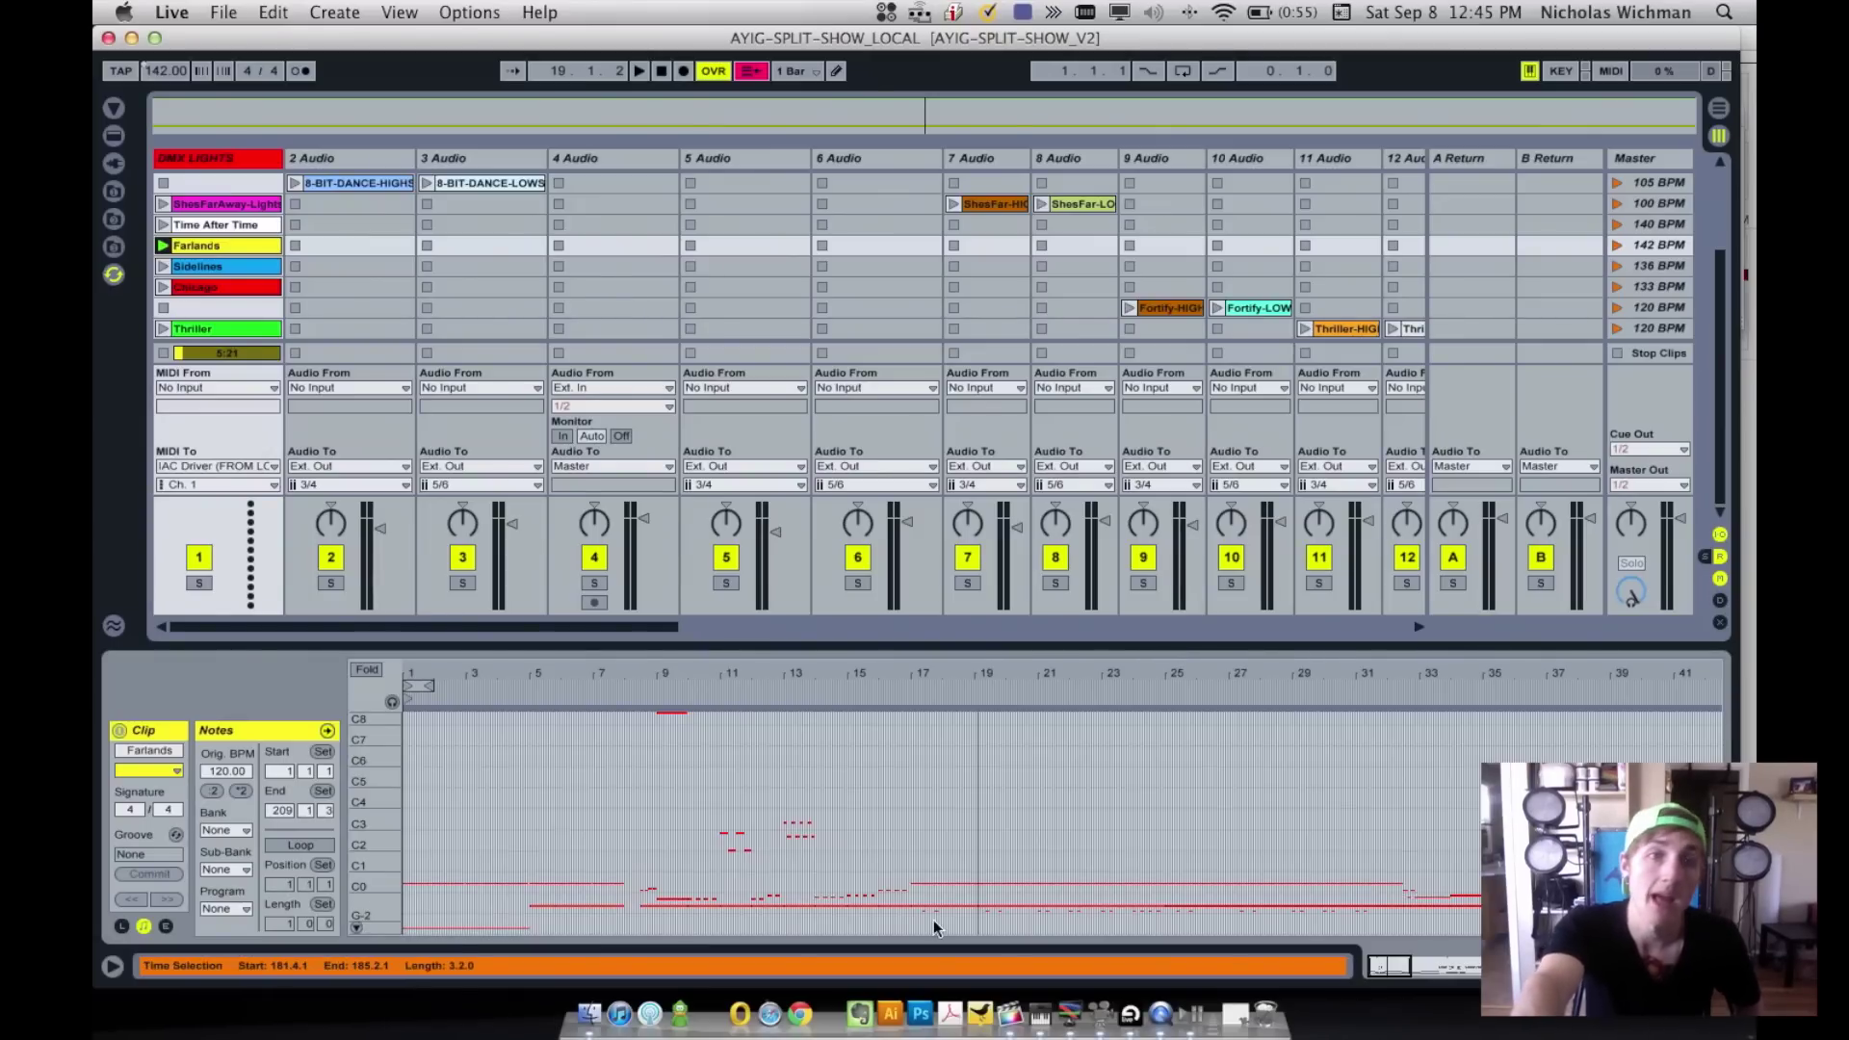
pyautogui.click(1011, 1022)
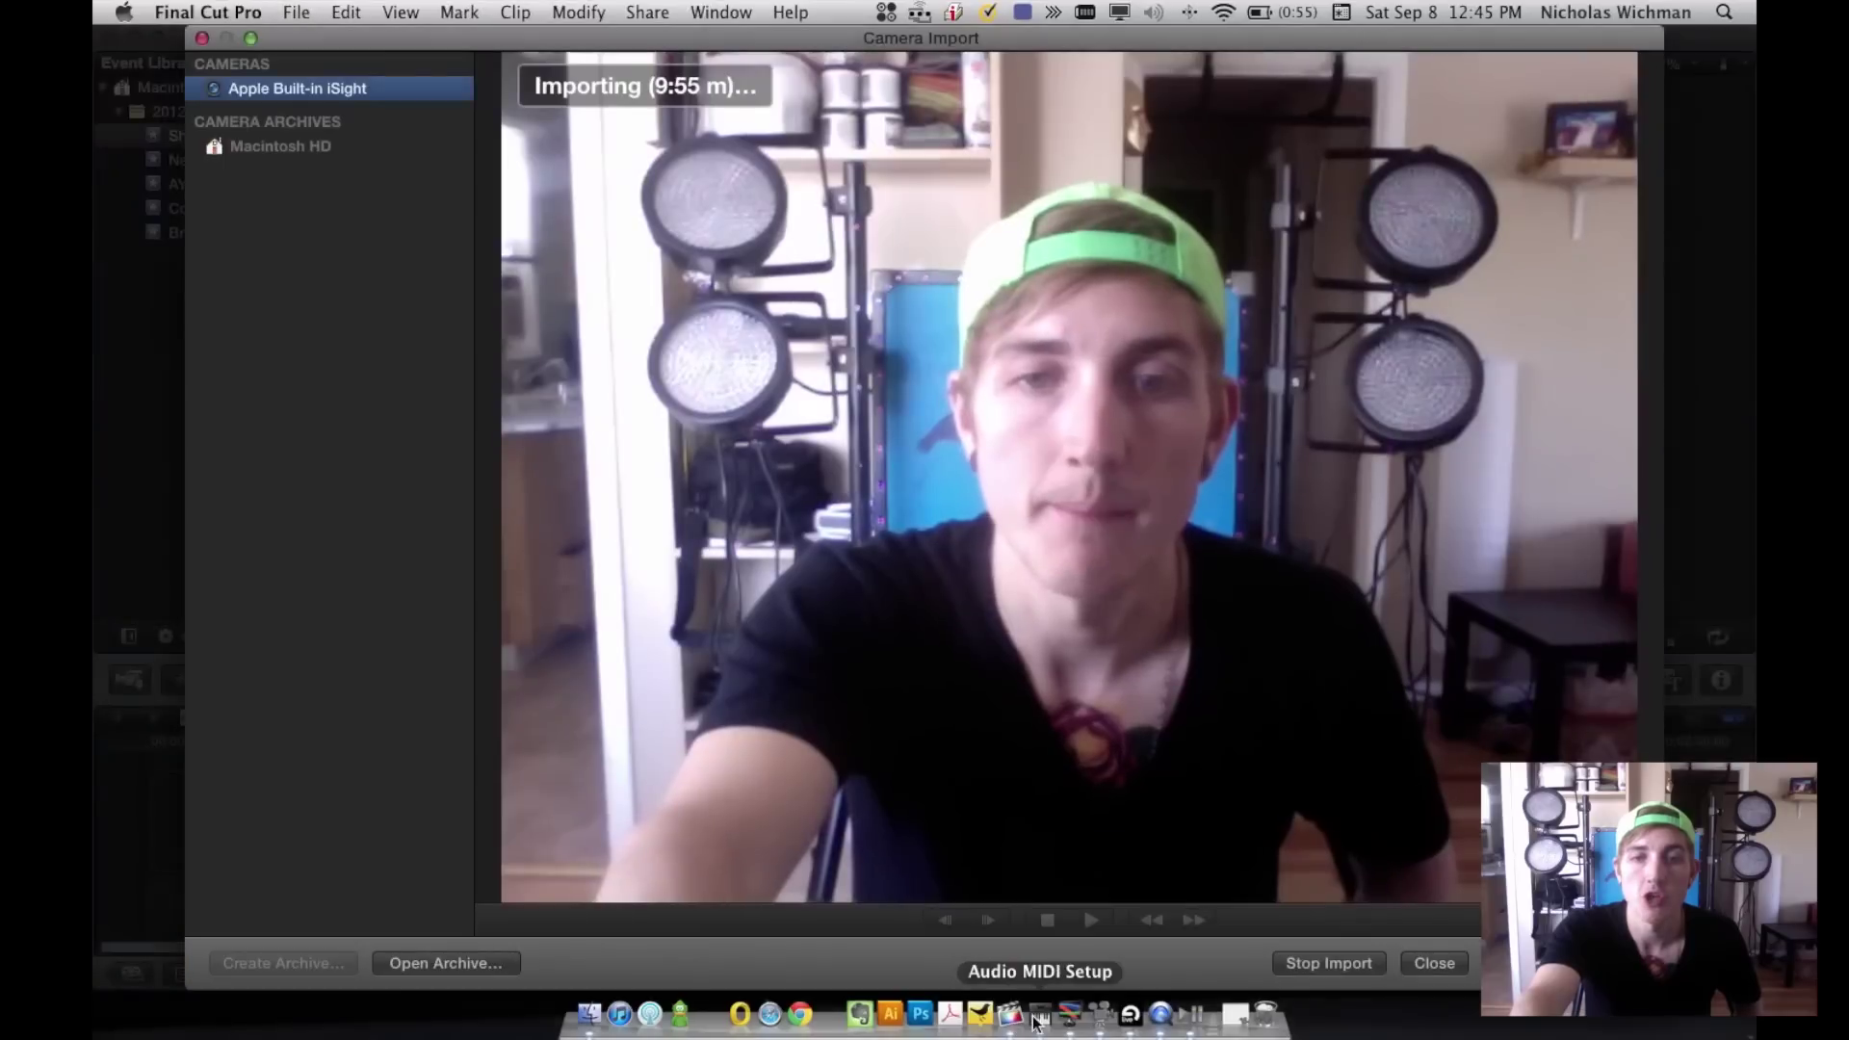
pyautogui.click(1048, 1019)
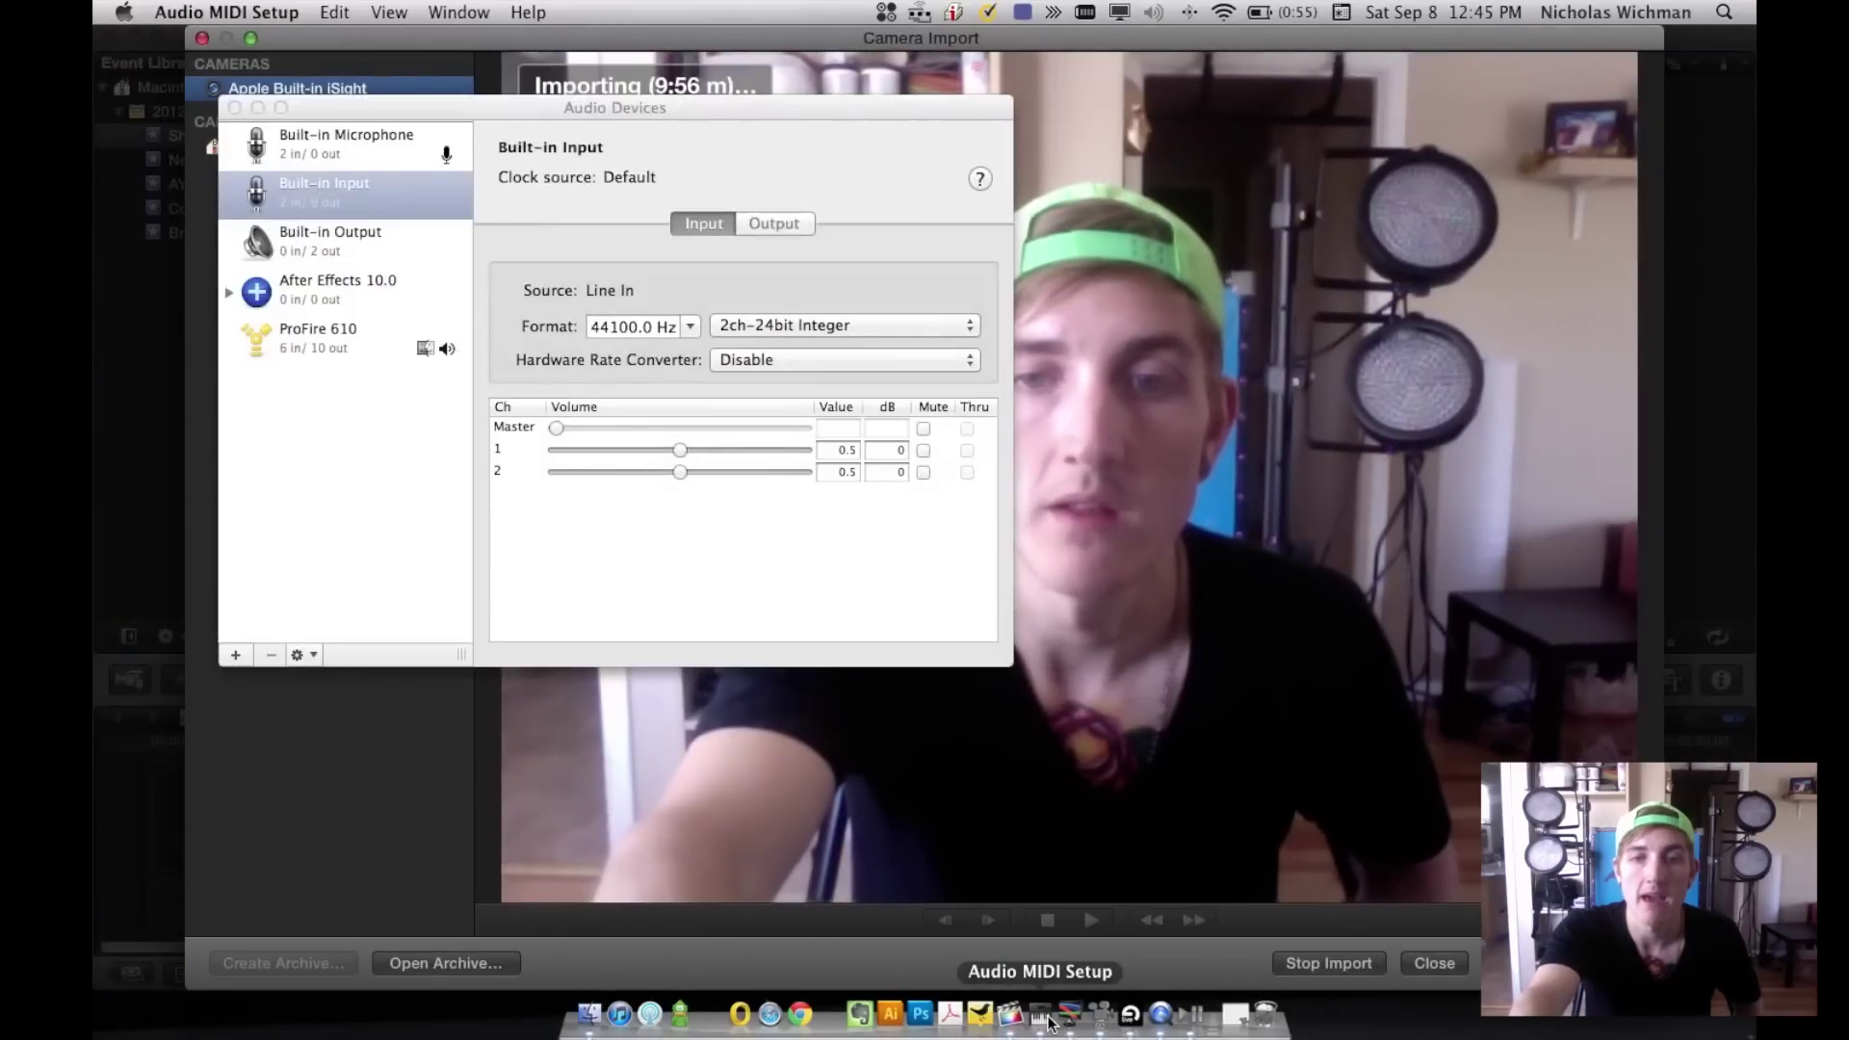
pyautogui.click(1183, 1018)
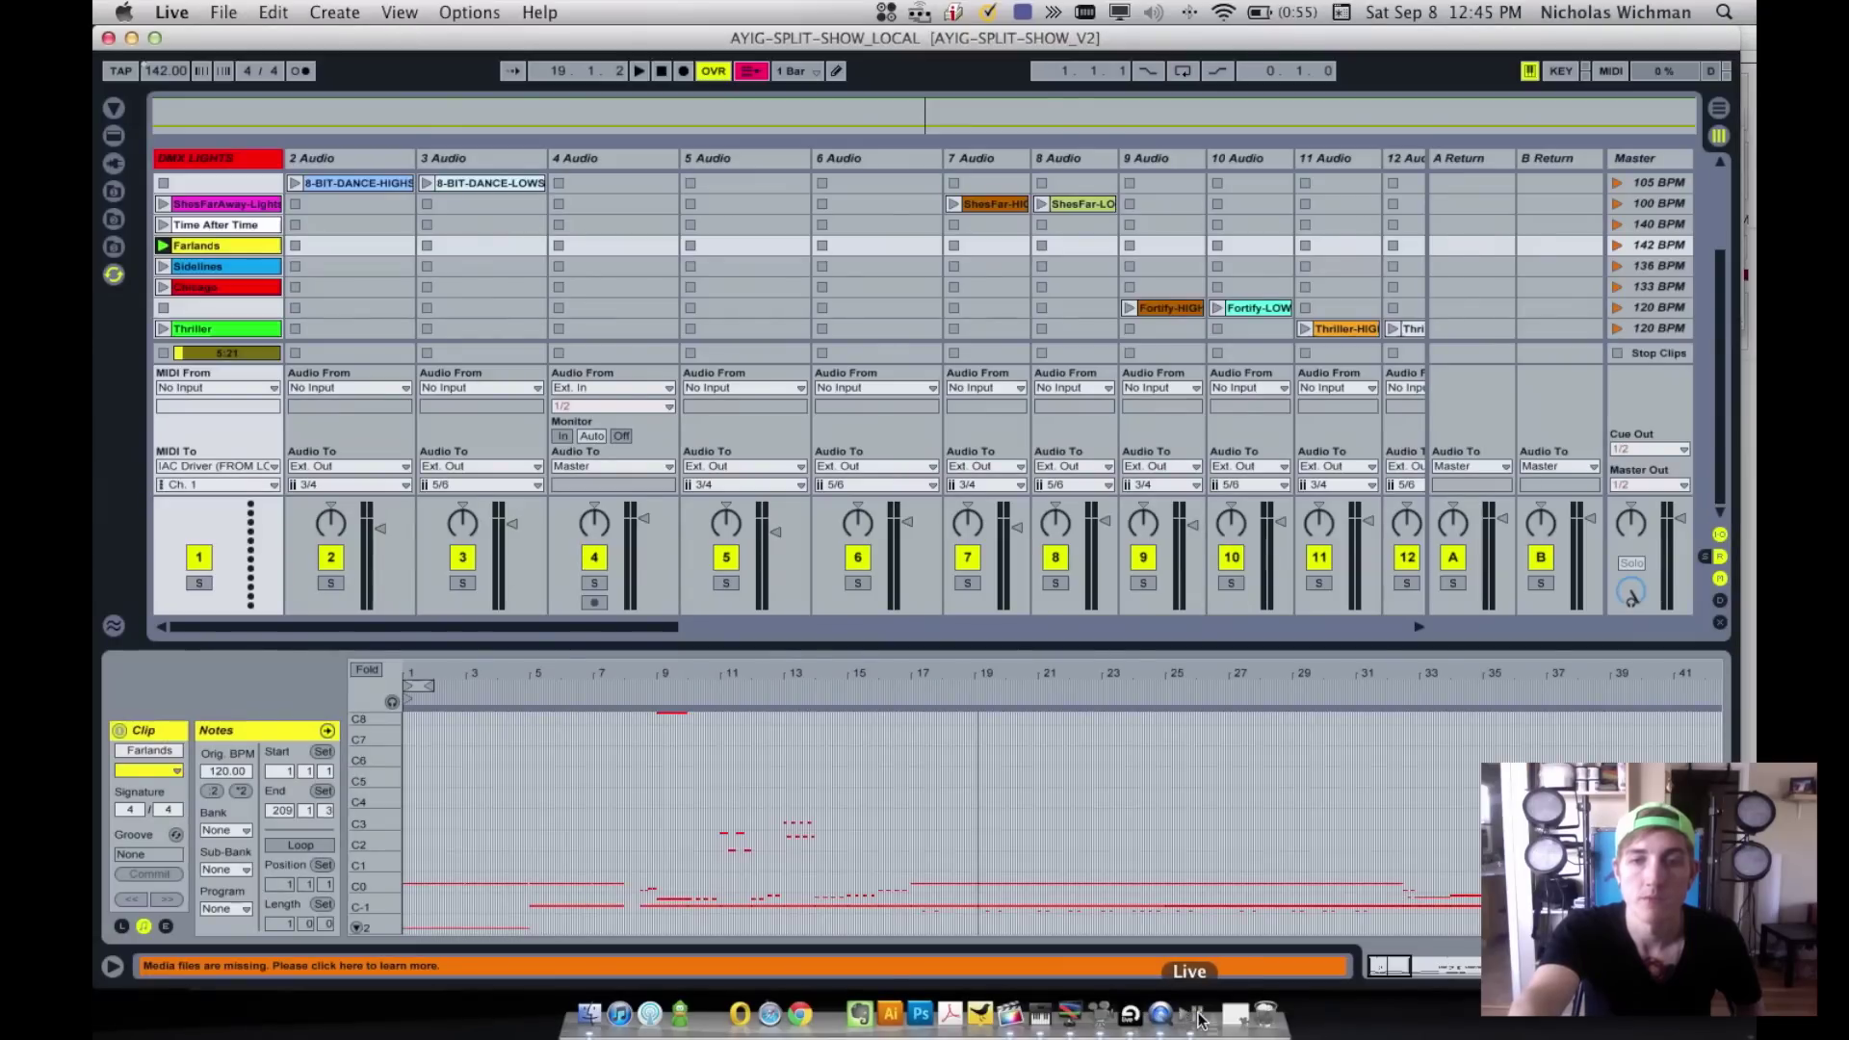
pyautogui.click(1199, 1016)
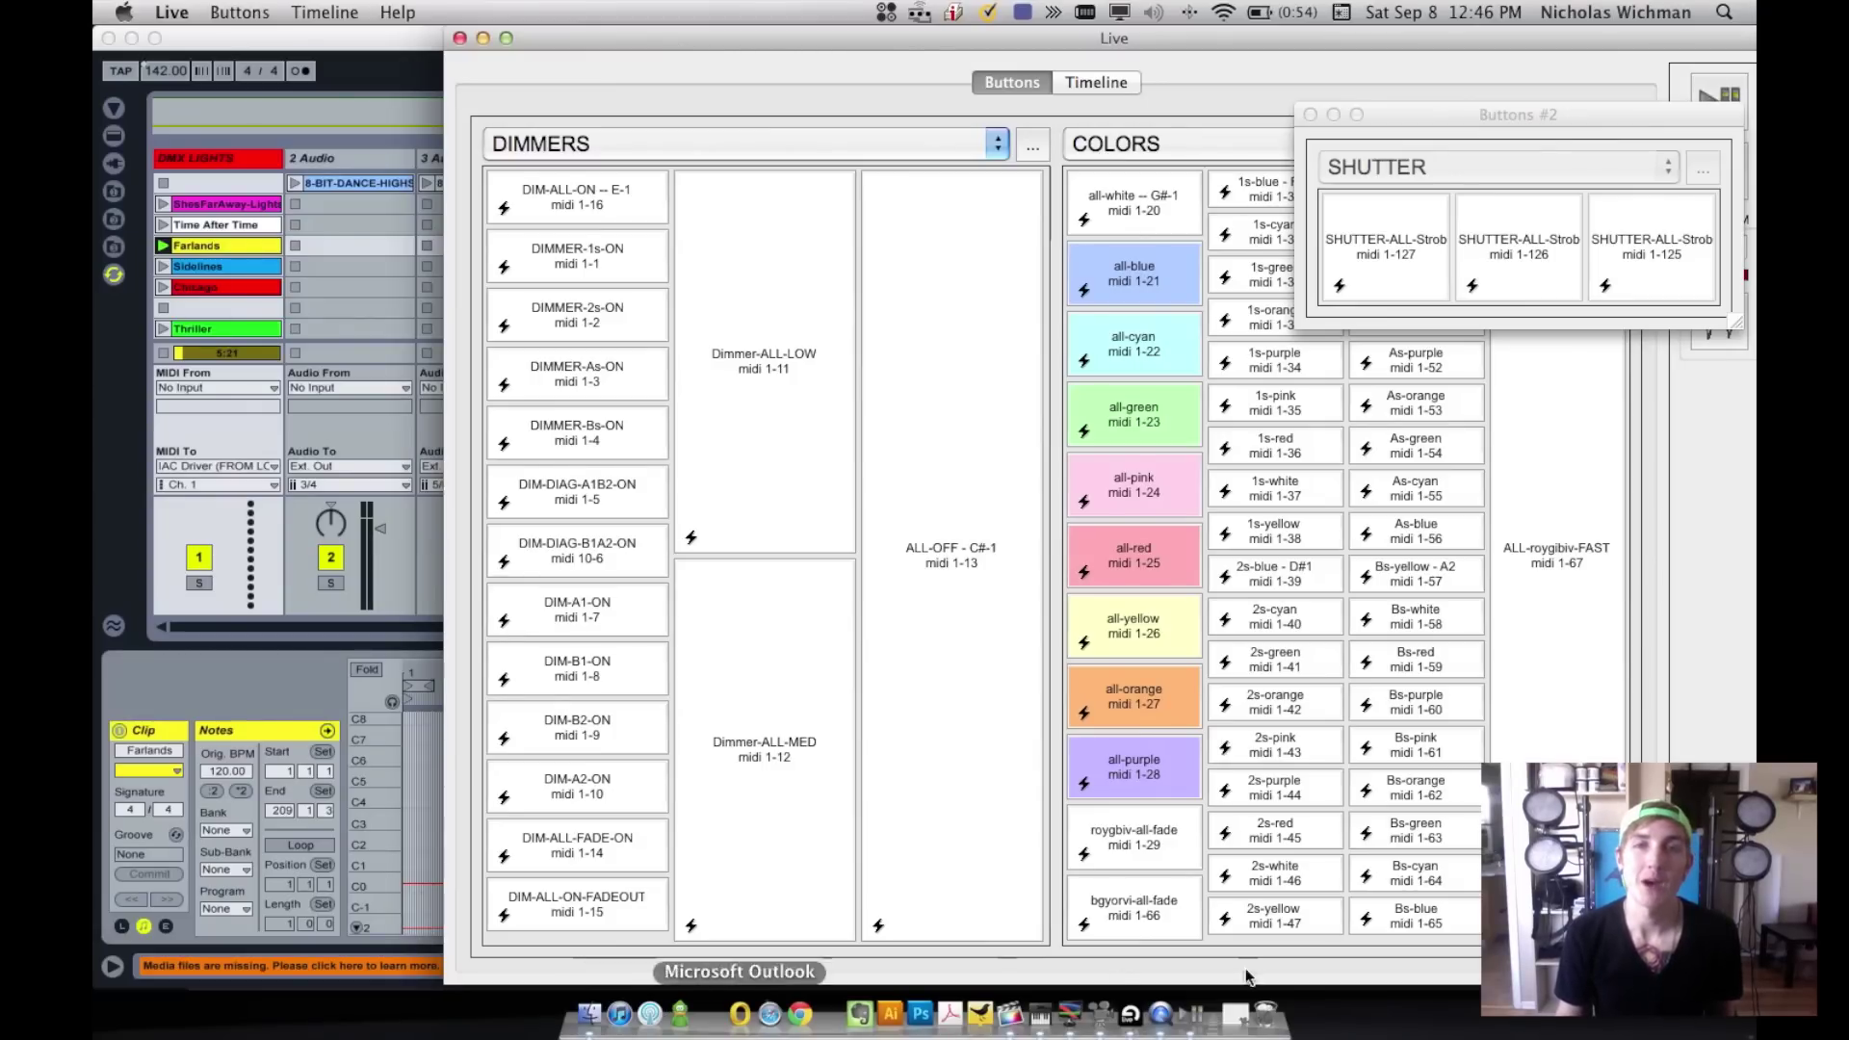
pyautogui.click(1135, 1016)
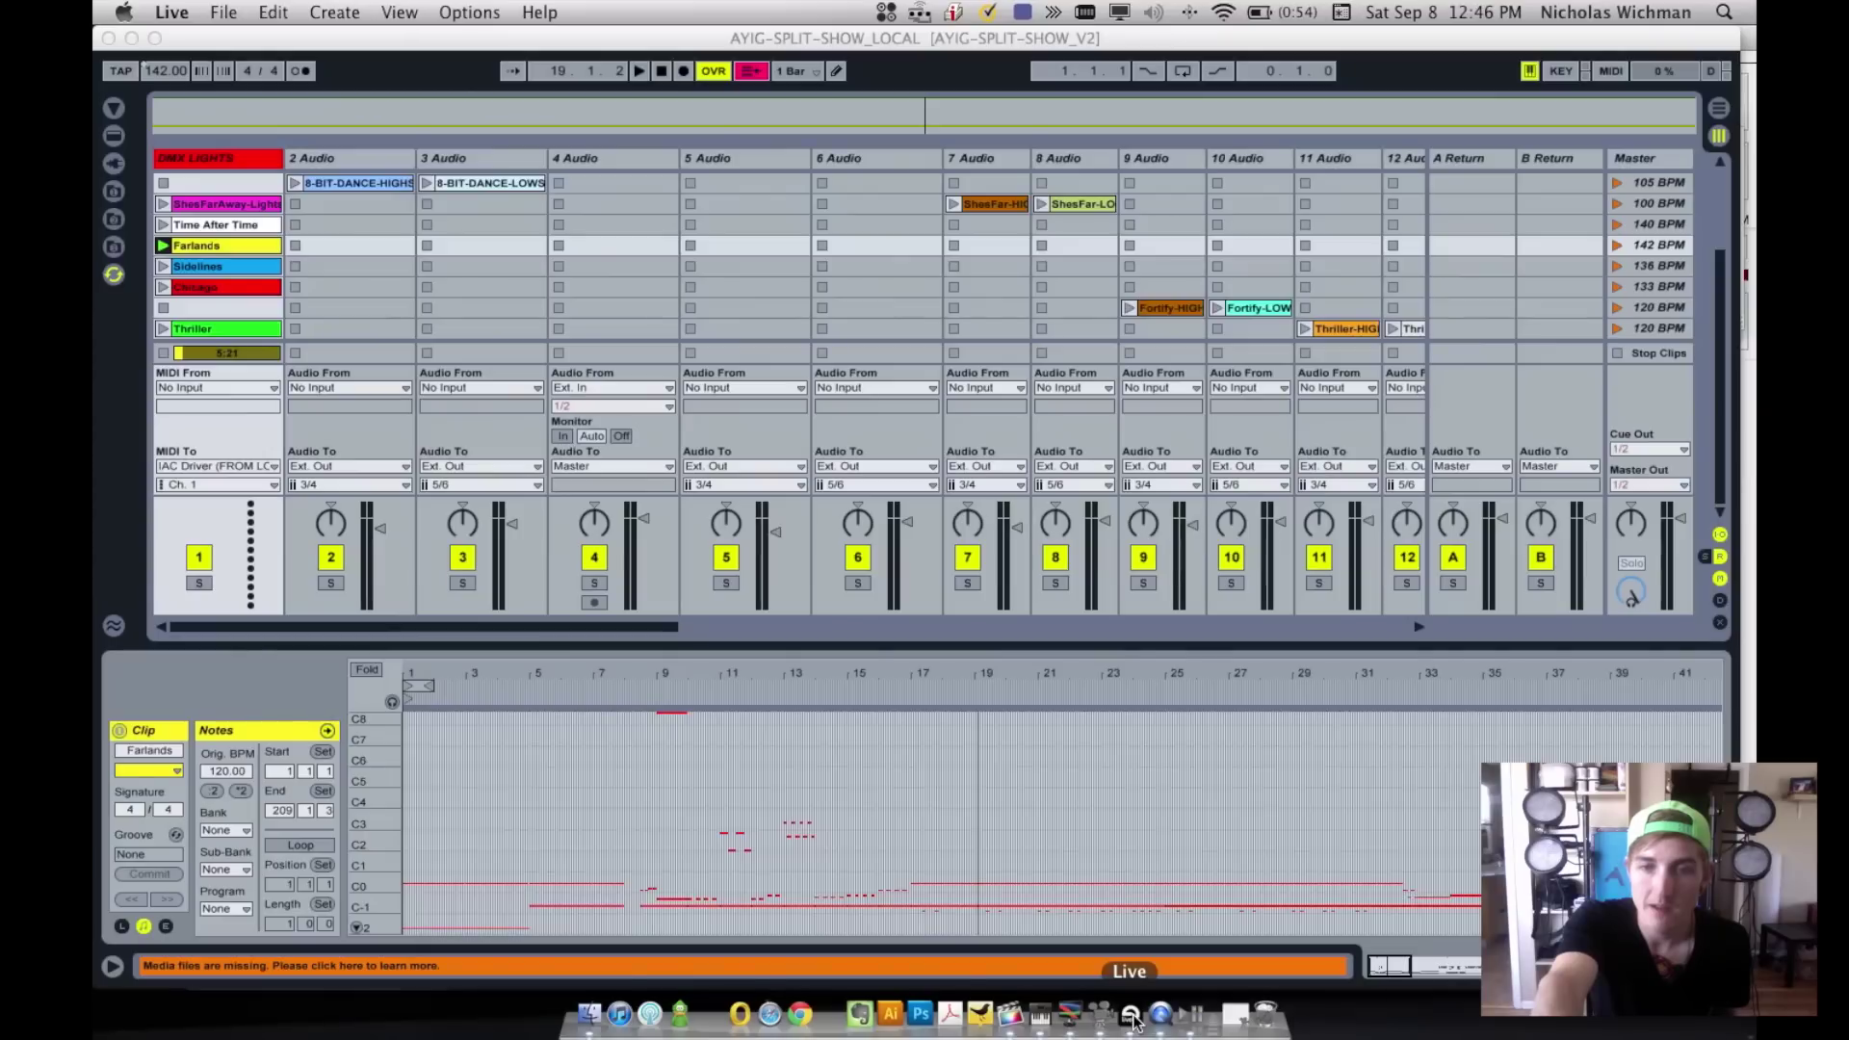